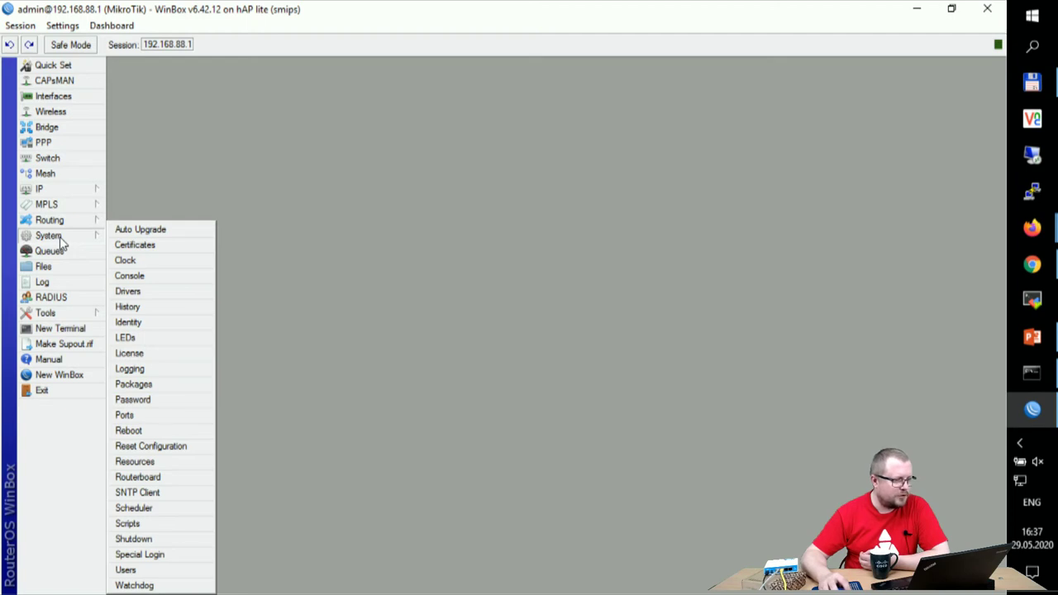
View the router's system resources, open its package list and select the ipv6 package
click(140, 461)
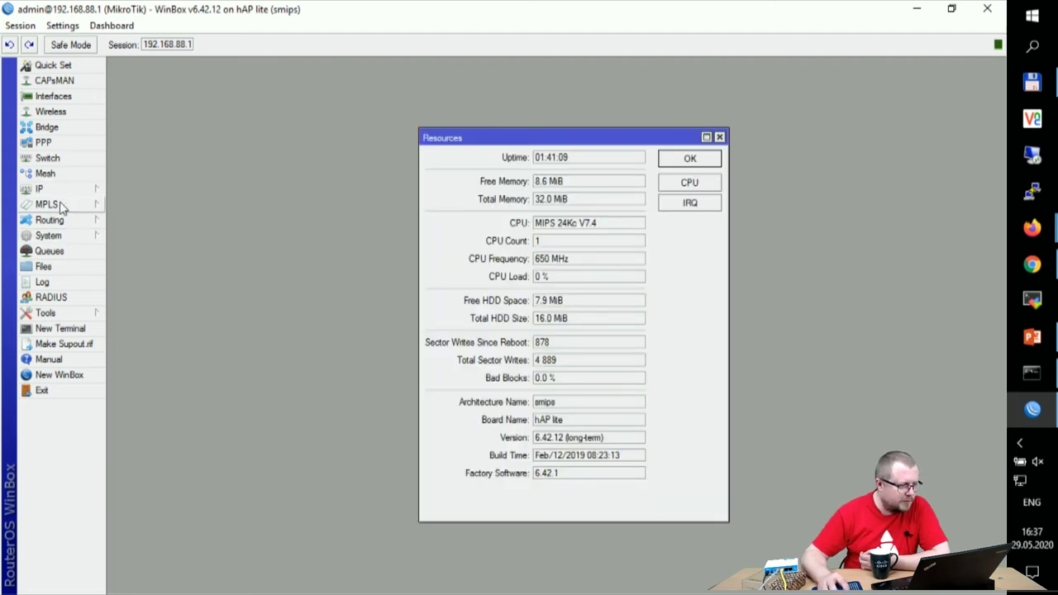
click(63, 238)
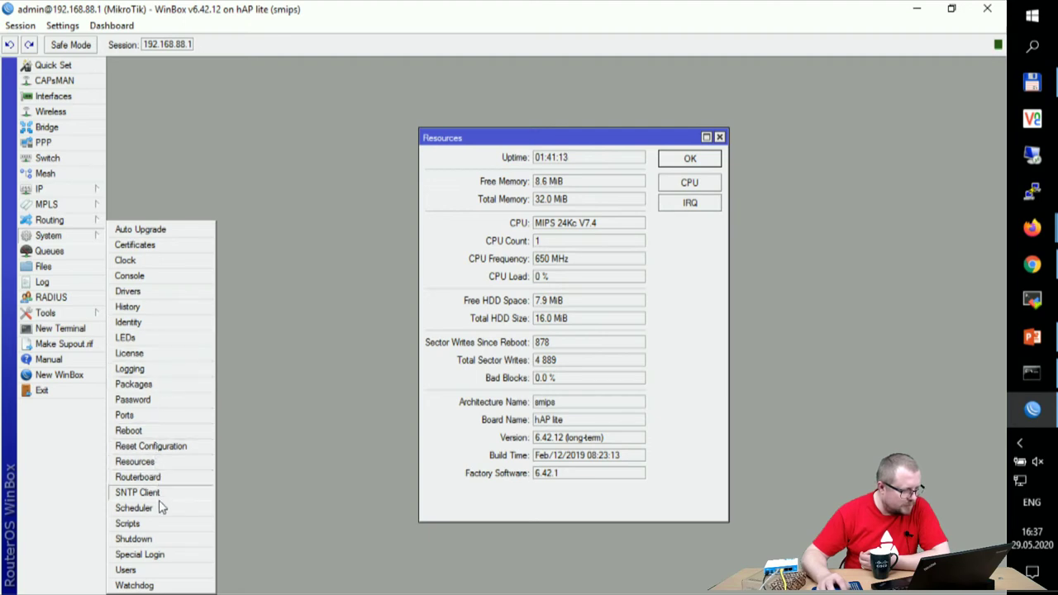
click(177, 386)
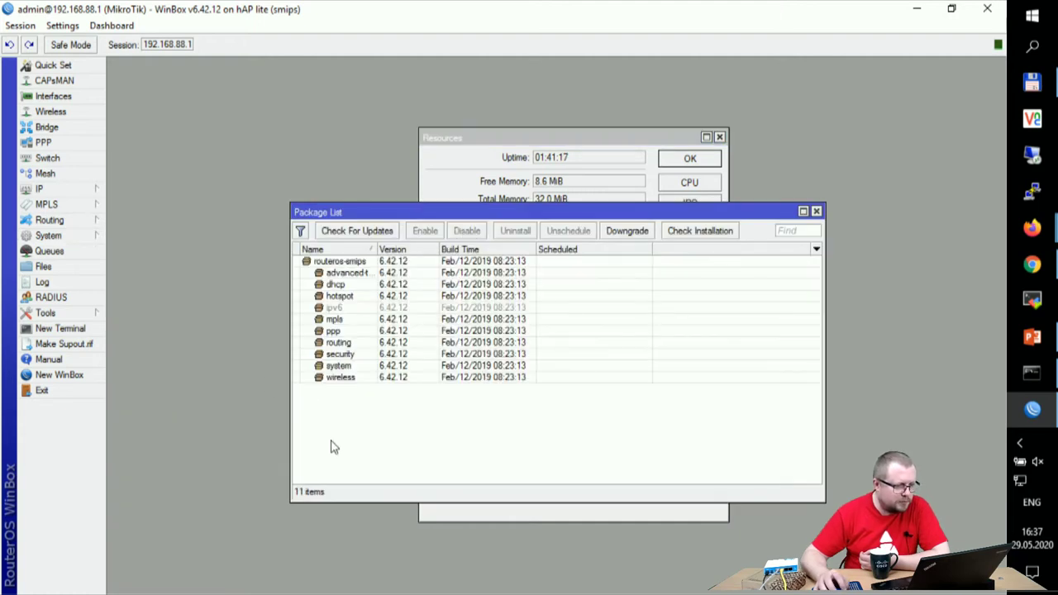
click(359, 308)
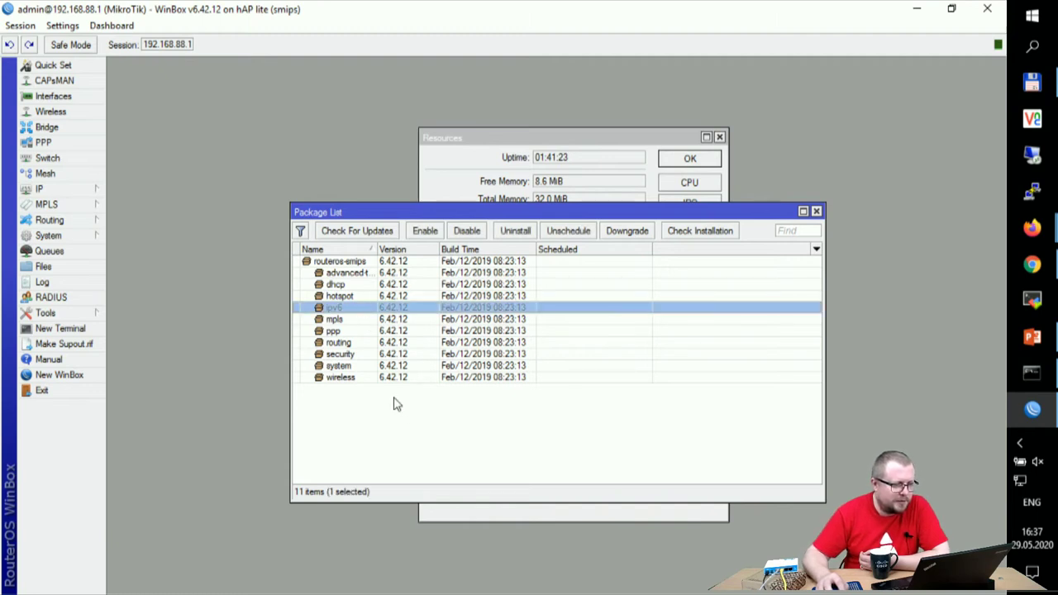
click(394, 426)
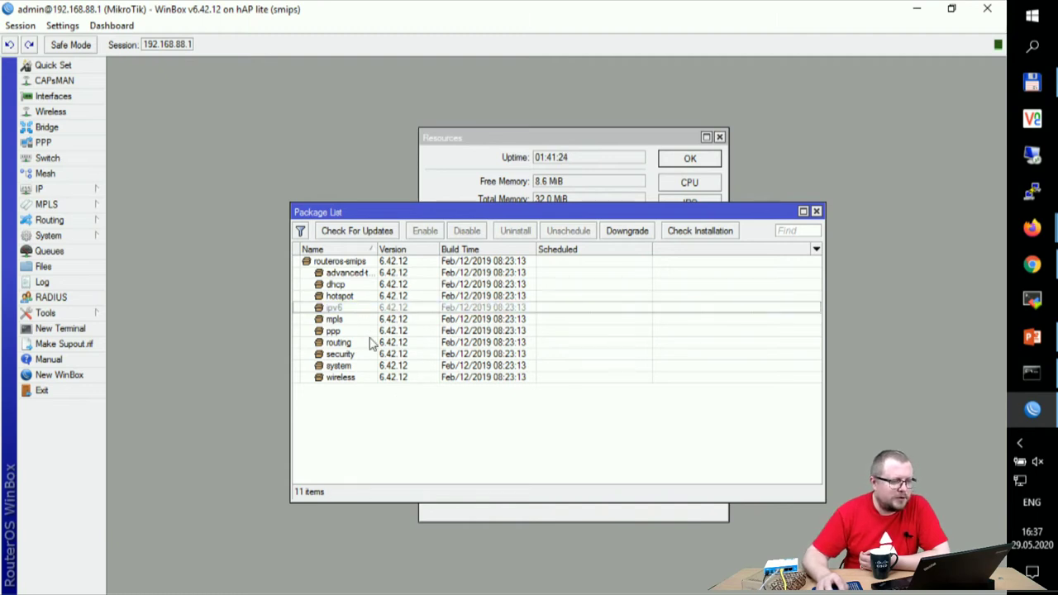
click(71, 237)
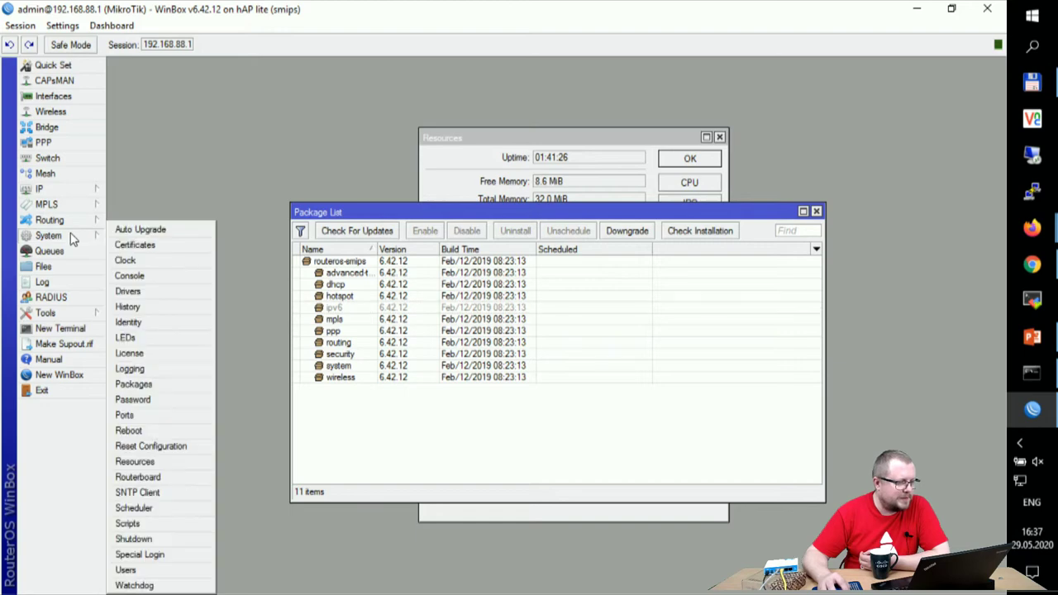
click(172, 385)
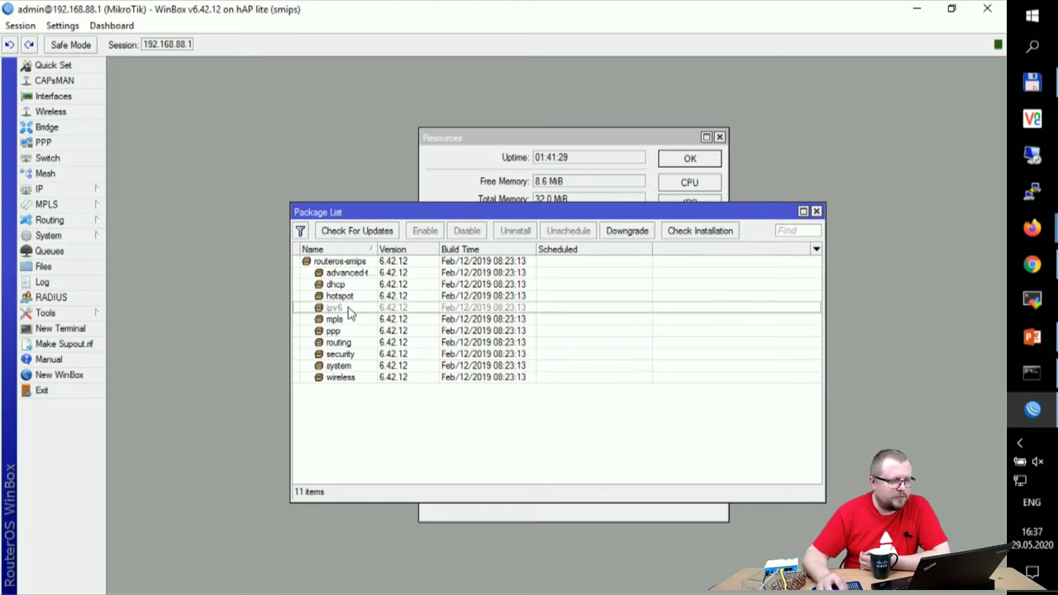
click(350, 312)
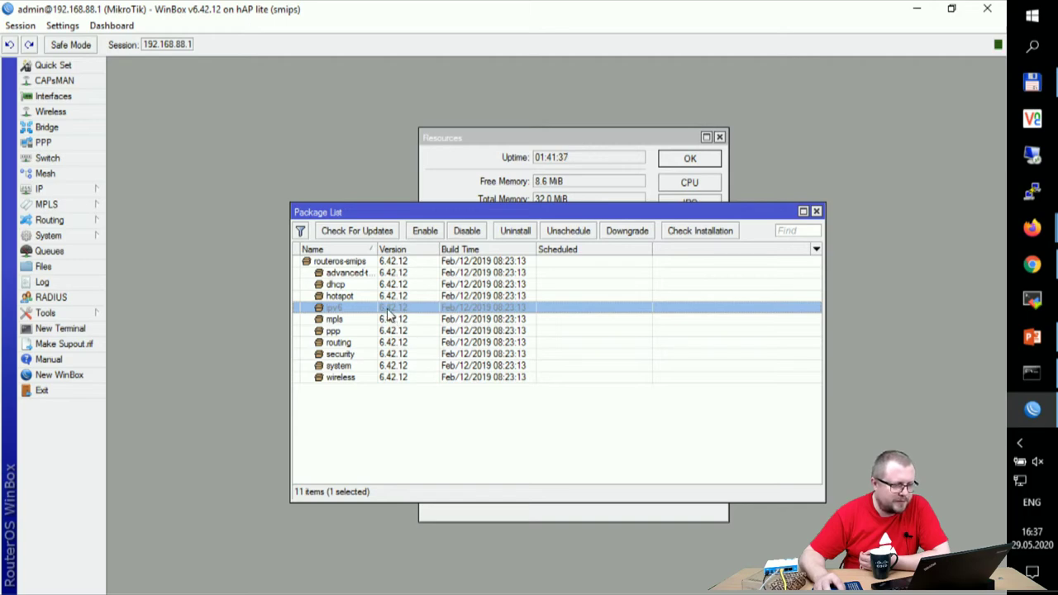
Switch to Chrome and go to google.com
click(1032, 265)
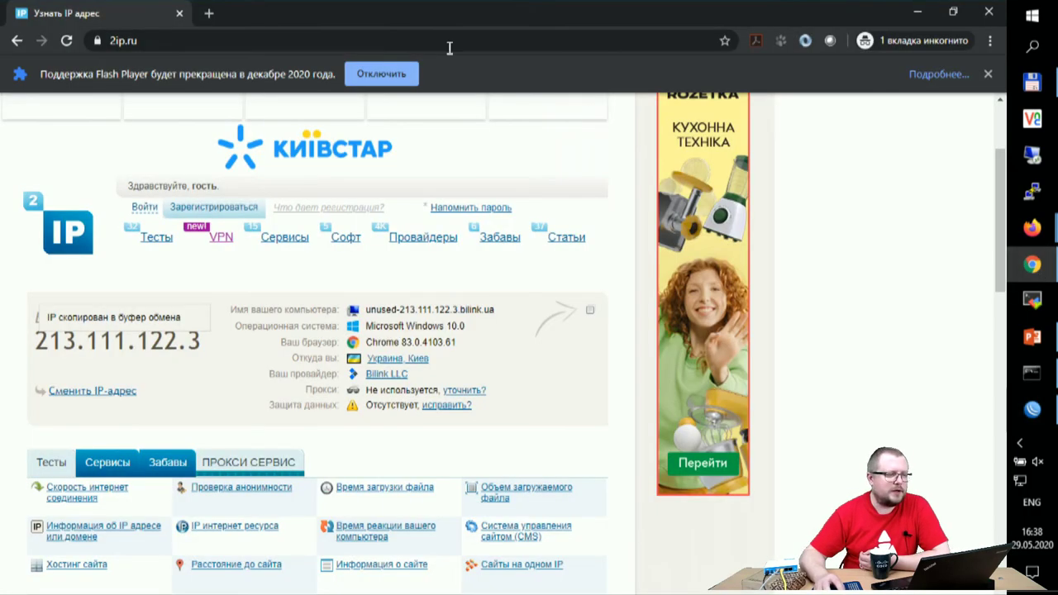
click(196, 35)
text(google.com)
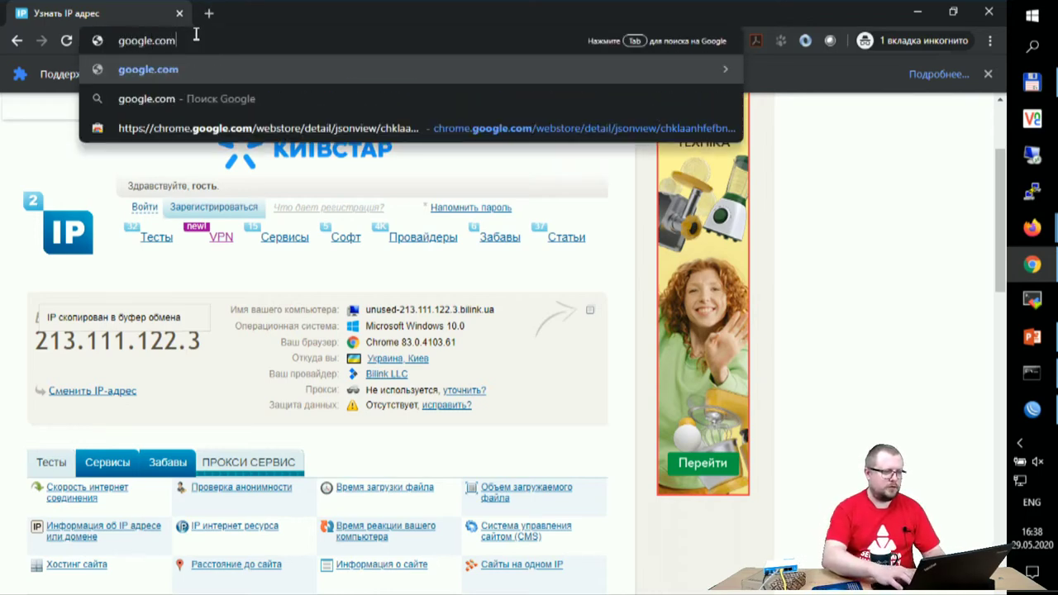
key(Return)
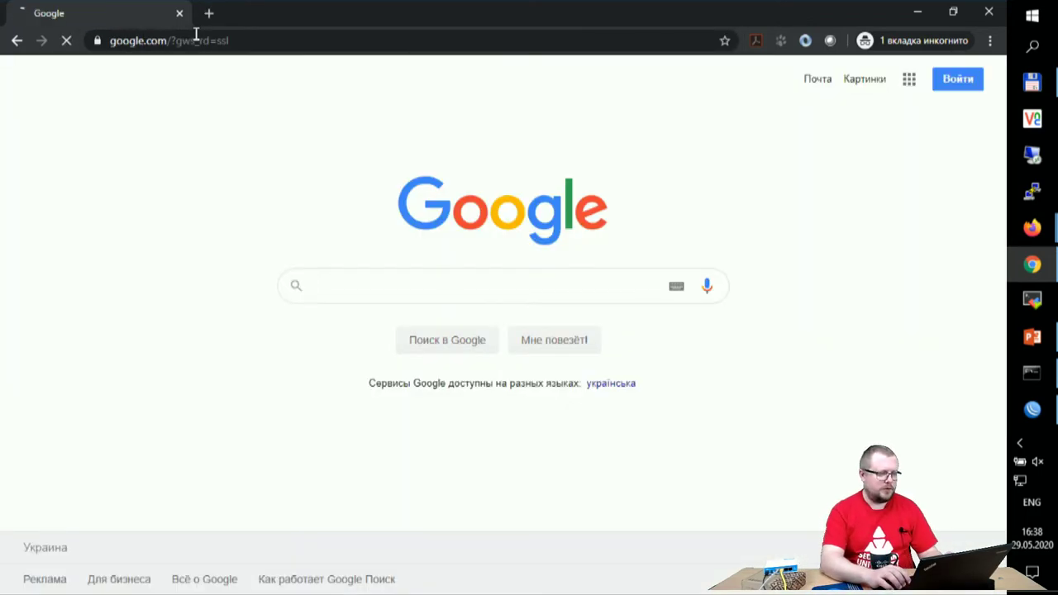
Search Google for routeros 6.42.12 using the suggested query
text(r)
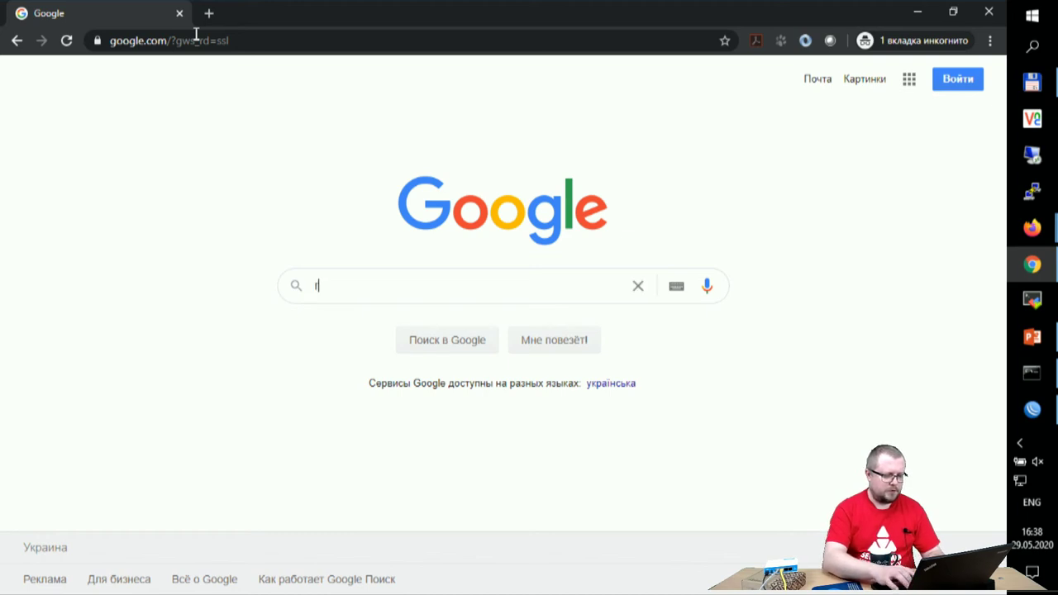
text(outer )
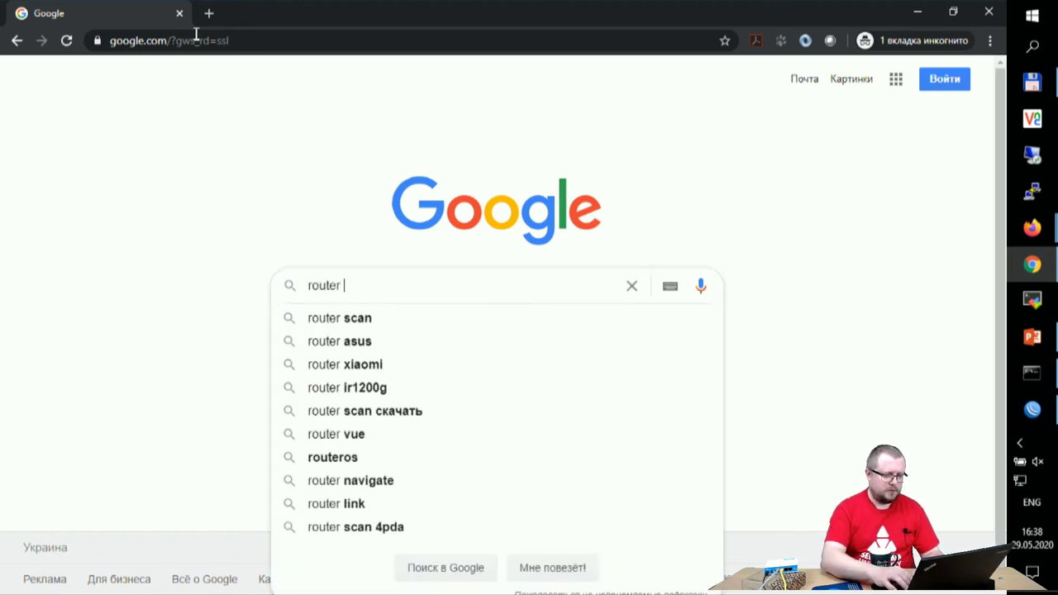
text(os )
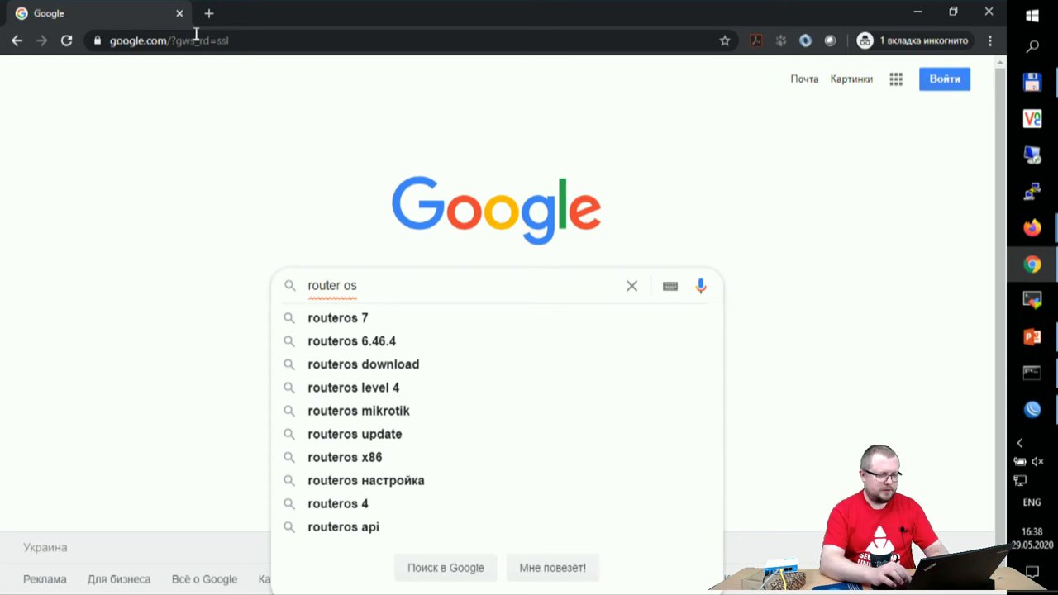
text(6.42)
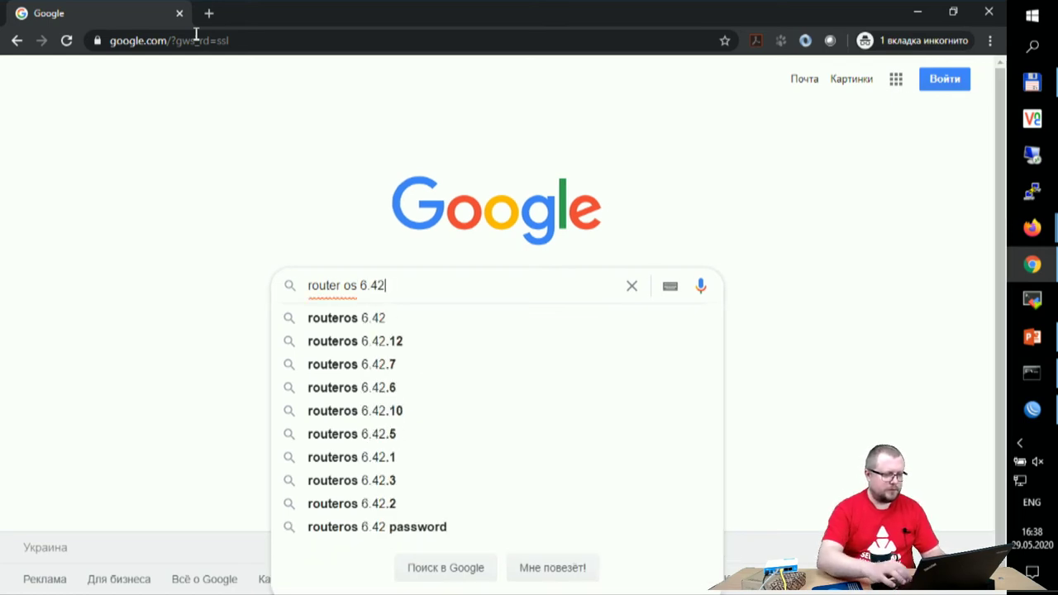
key(Down)
key(Down)
key(Return)
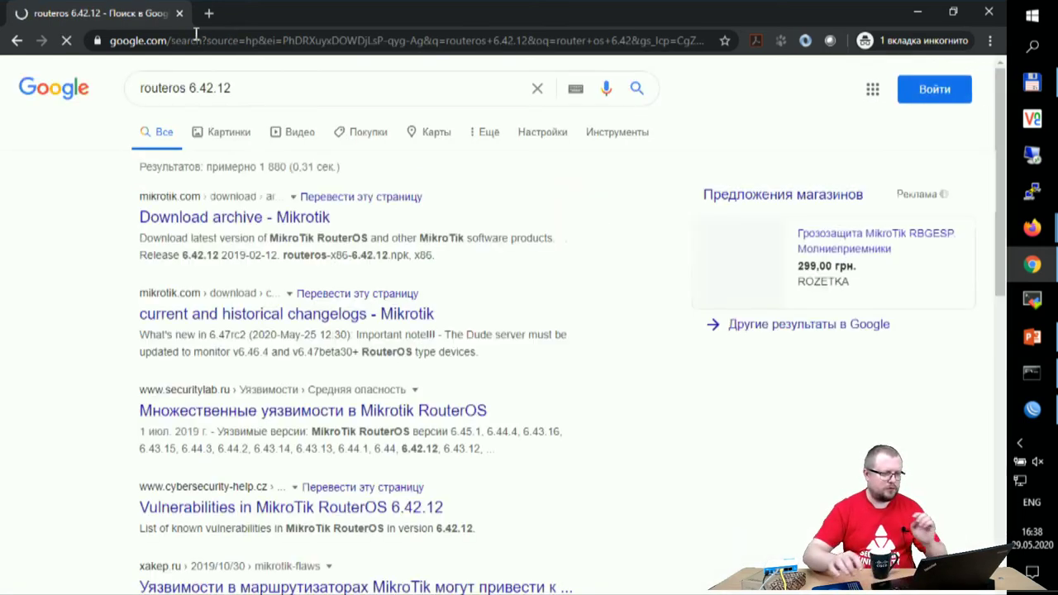
Open MikroTik's Download archive from the search results and expand the file list of Release 6.42.12
click(214, 218)
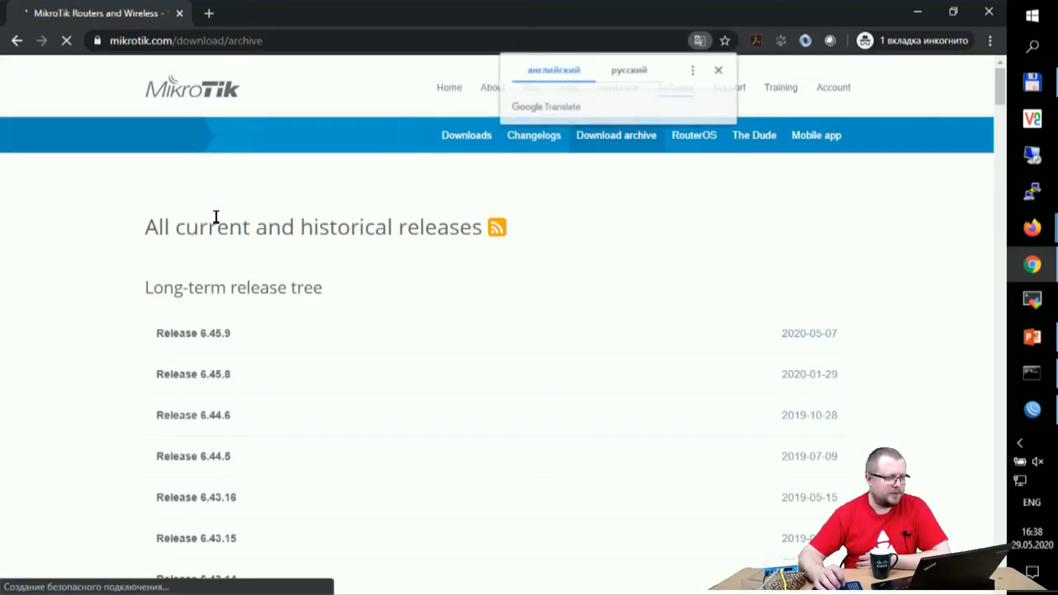
scroll(269, 316, down, 3)
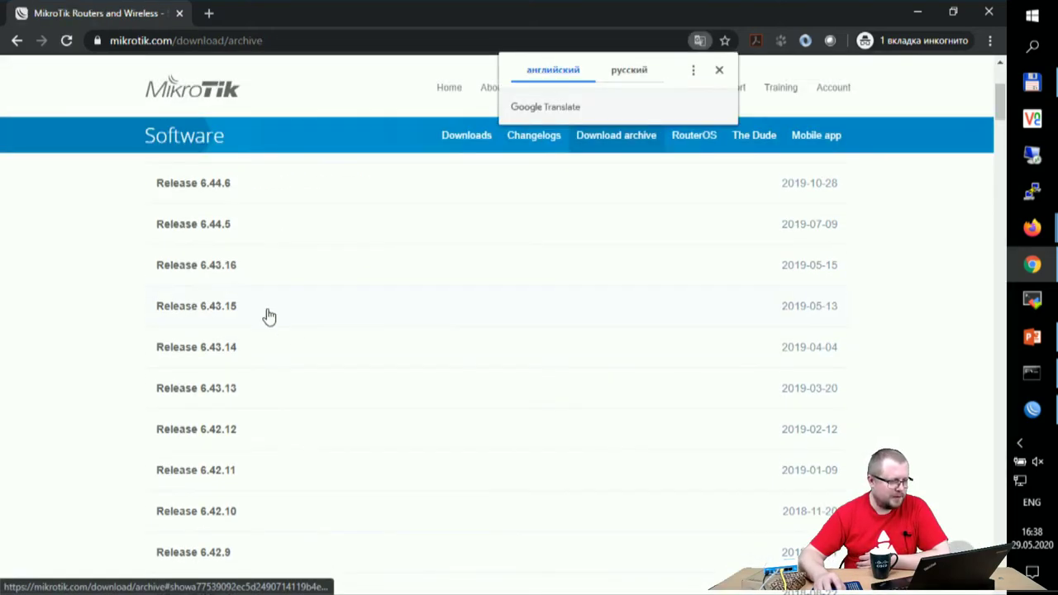
click(191, 429)
scroll(349, 357, down, 2)
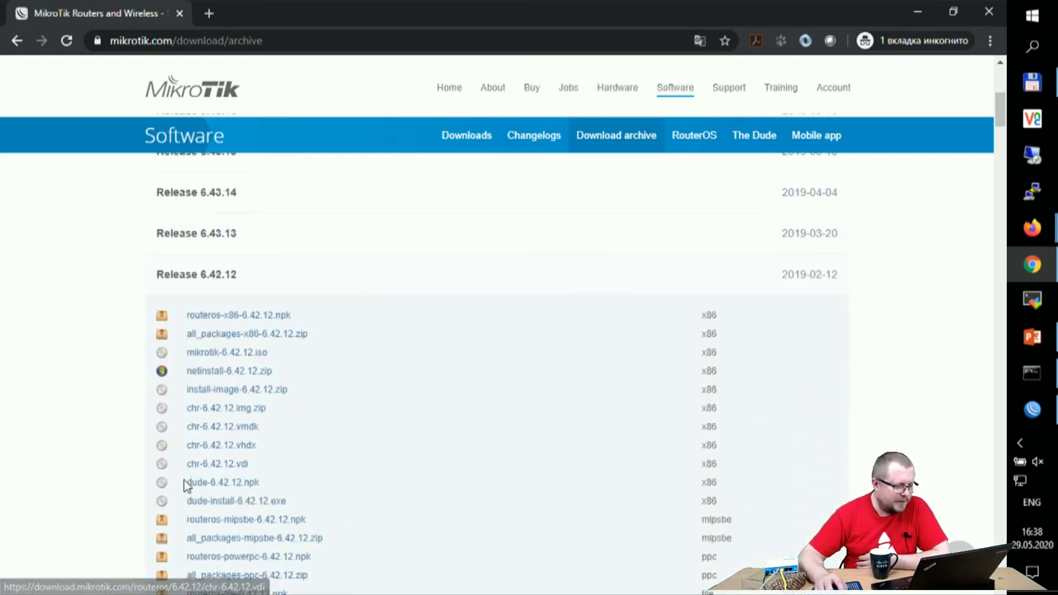
scroll(116, 456, down, 1)
scroll(115, 458, down, 1)
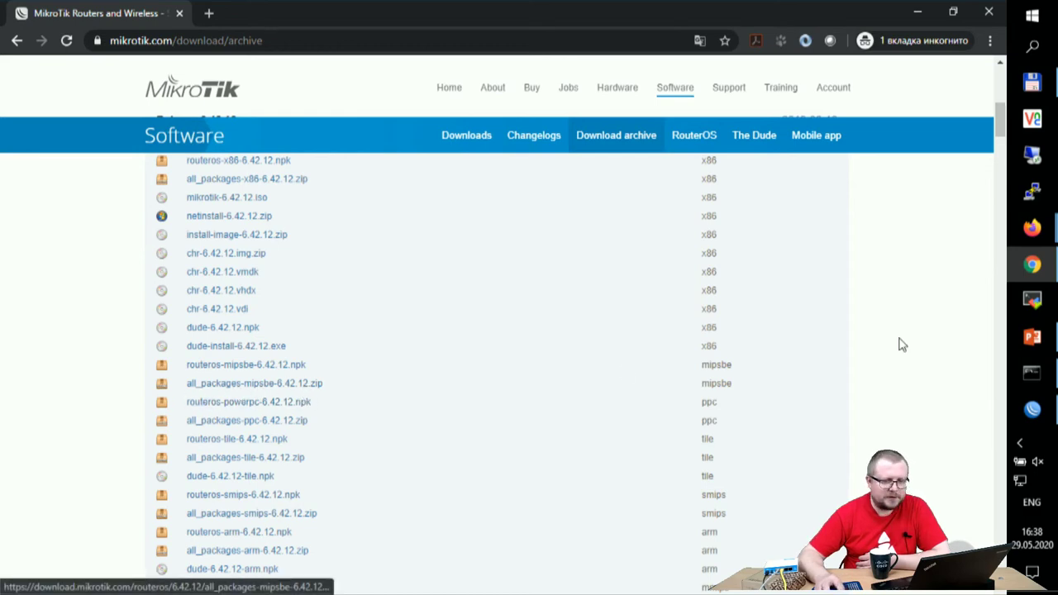
Check the router's architecture in WinBox, return to Chrome, find "smi" on the page and download all_packages-smips-6.42.12.zip
click(1033, 409)
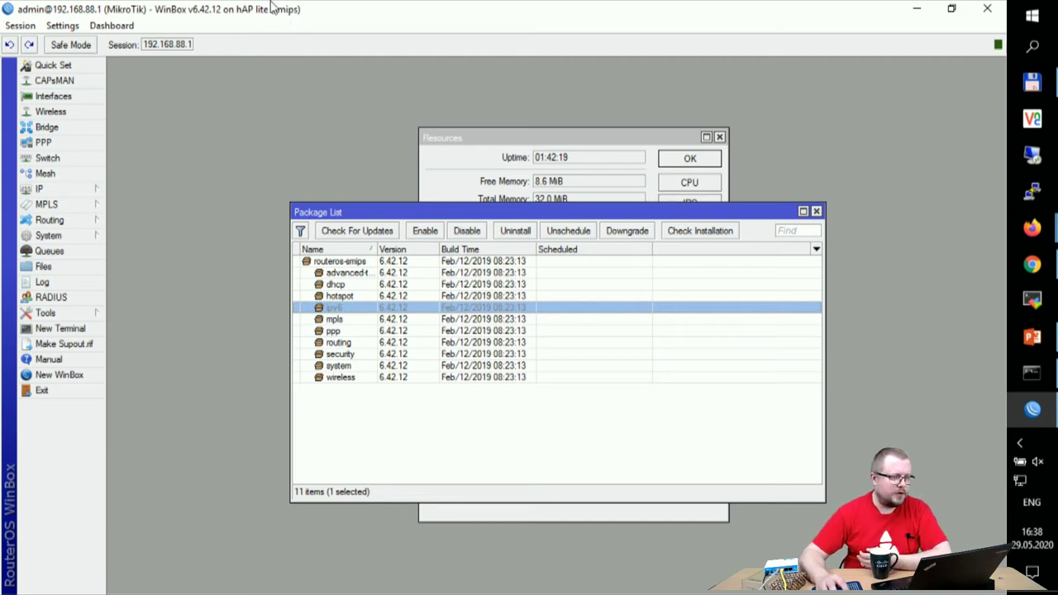
click(1032, 265)
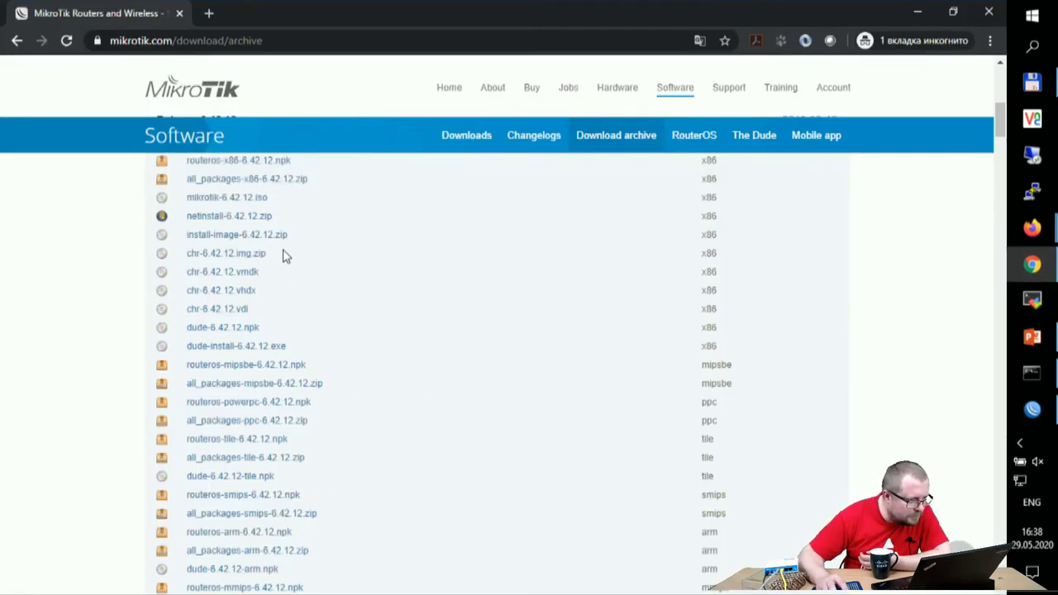
scroll(275, 359, down, 1)
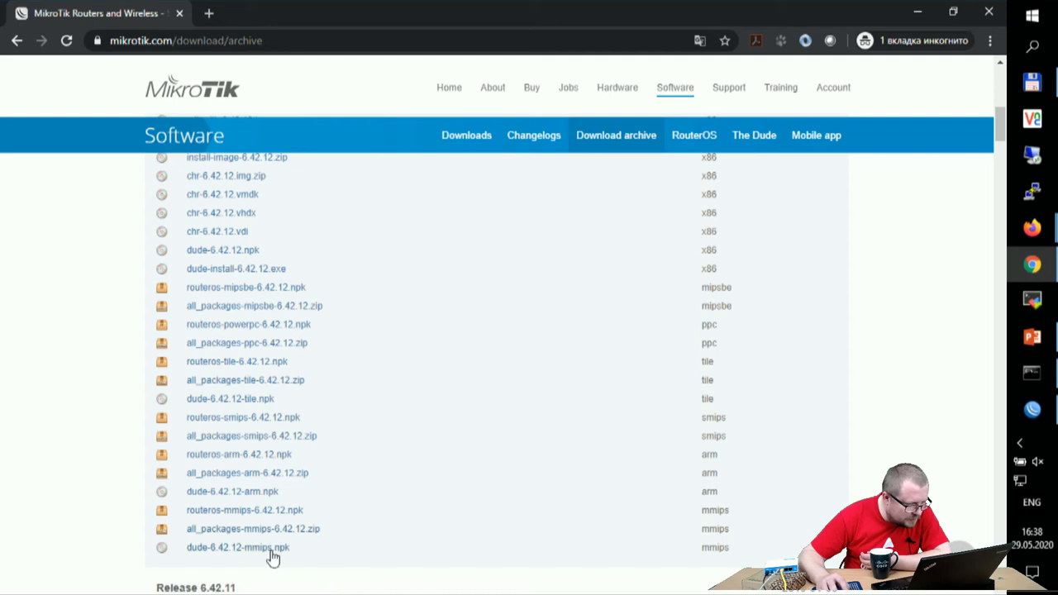
key(ctrl+f)
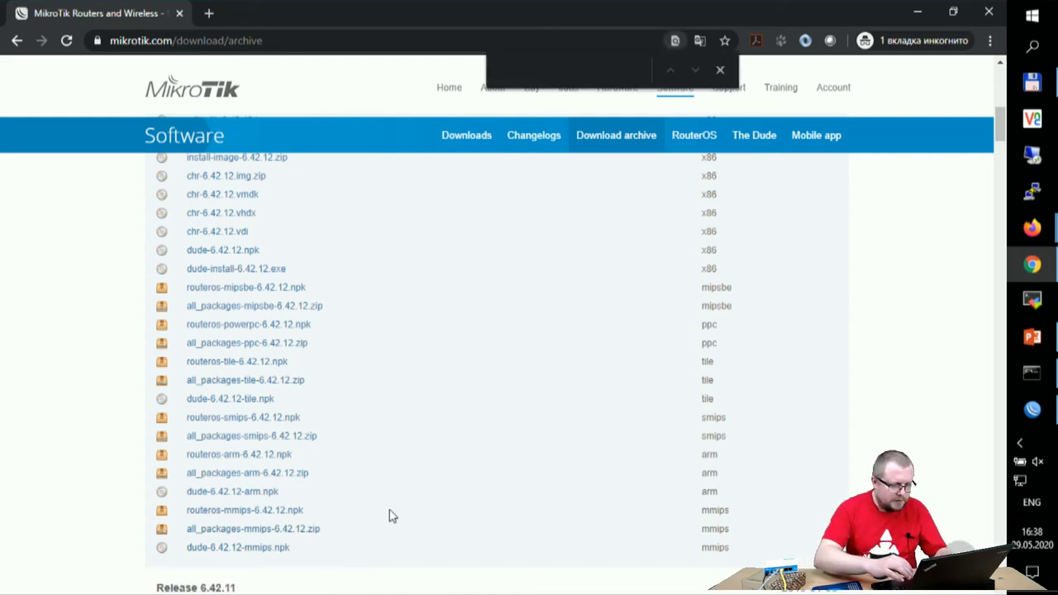
text(smi)
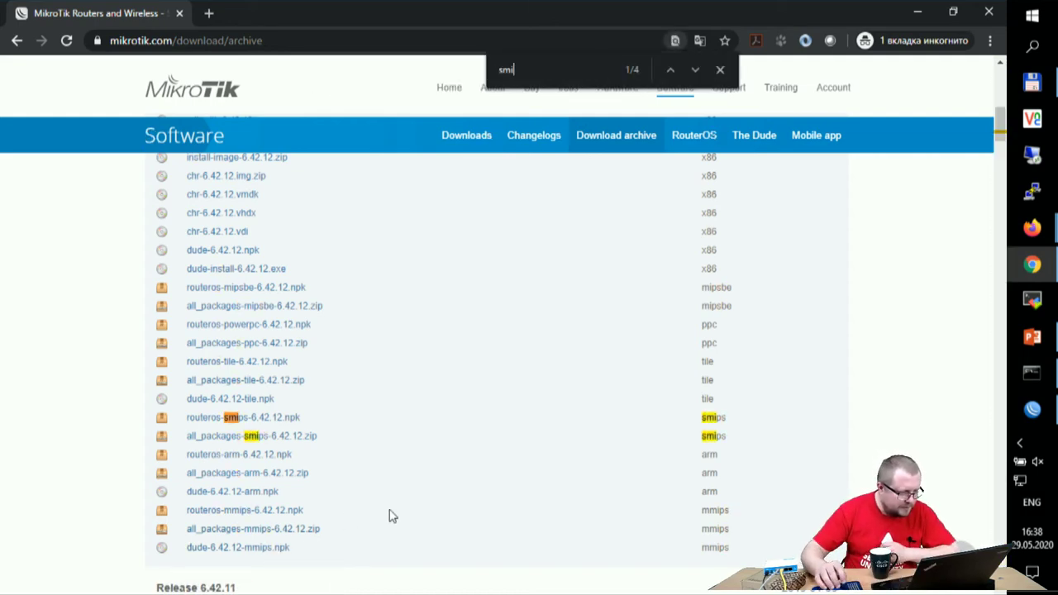
click(304, 440)
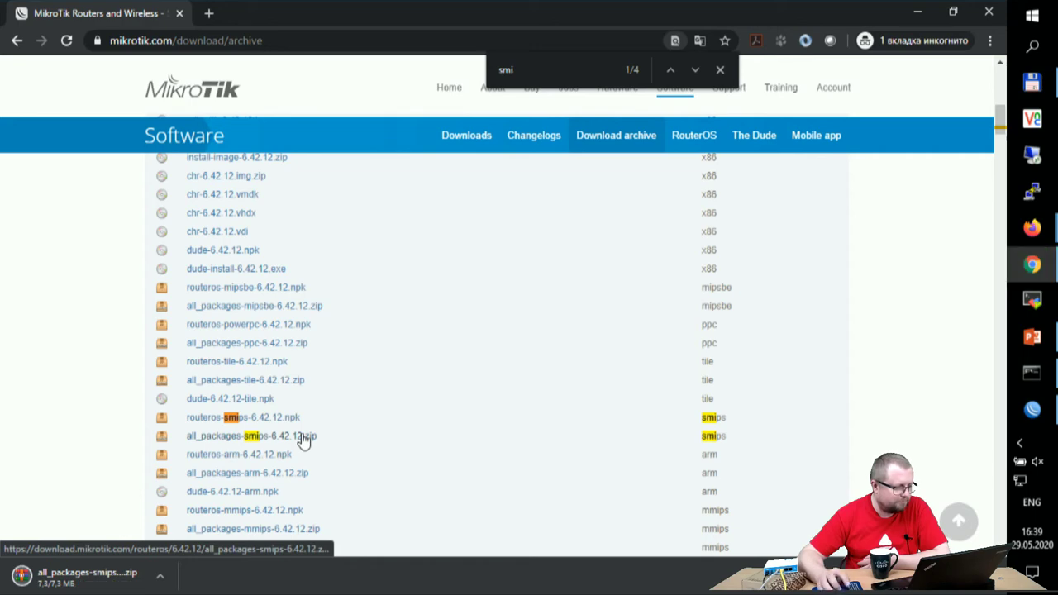
Show the downloaded archive in its folder and extract it with WinRAR into the subfolder all_packages-smips-6.42.12
click(161, 577)
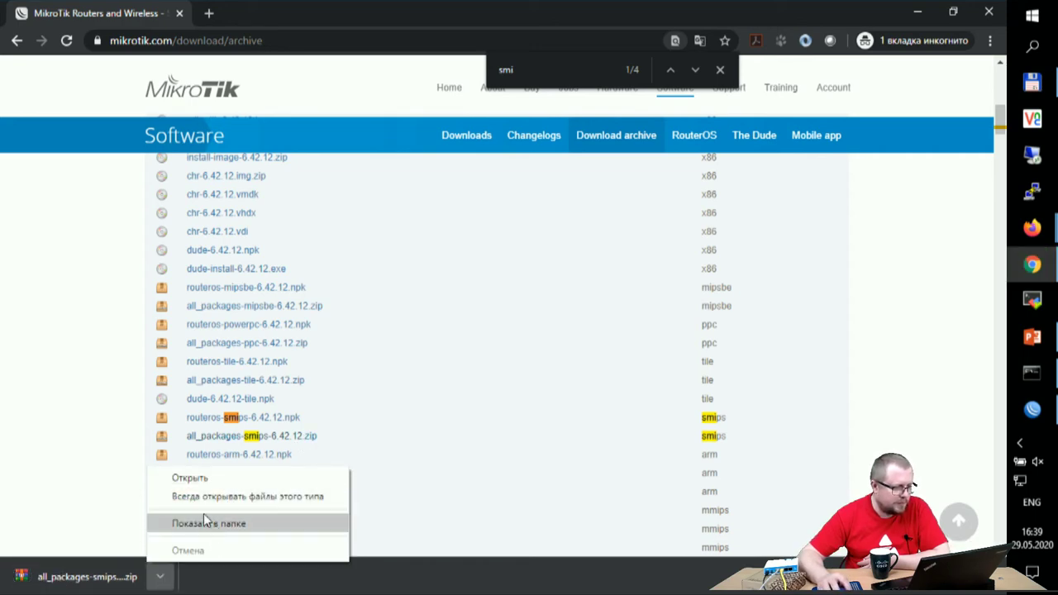
click(205, 519)
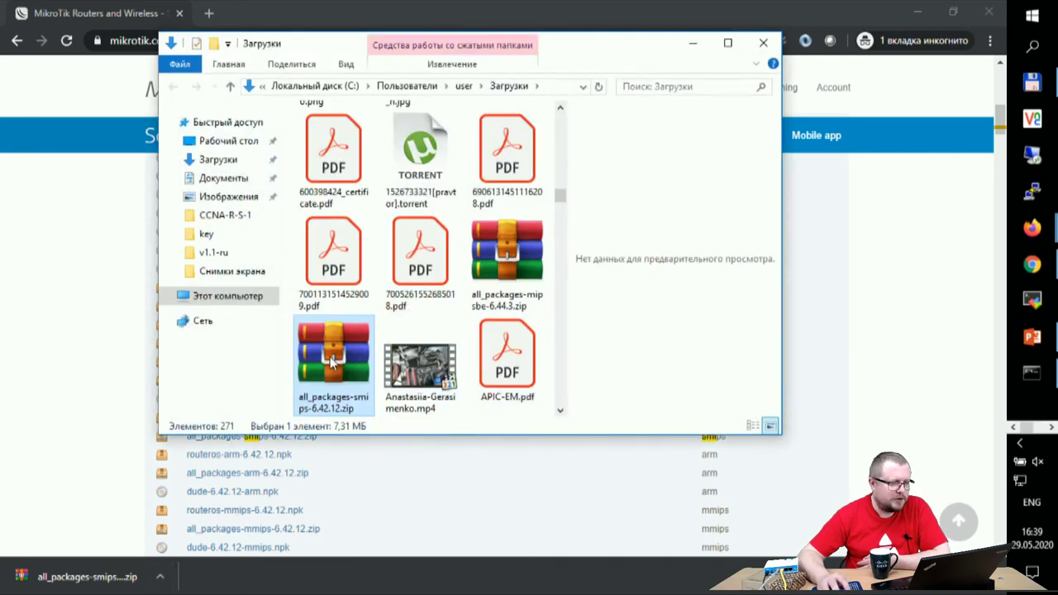
right_click(330, 356)
mouse_move(546, 113)
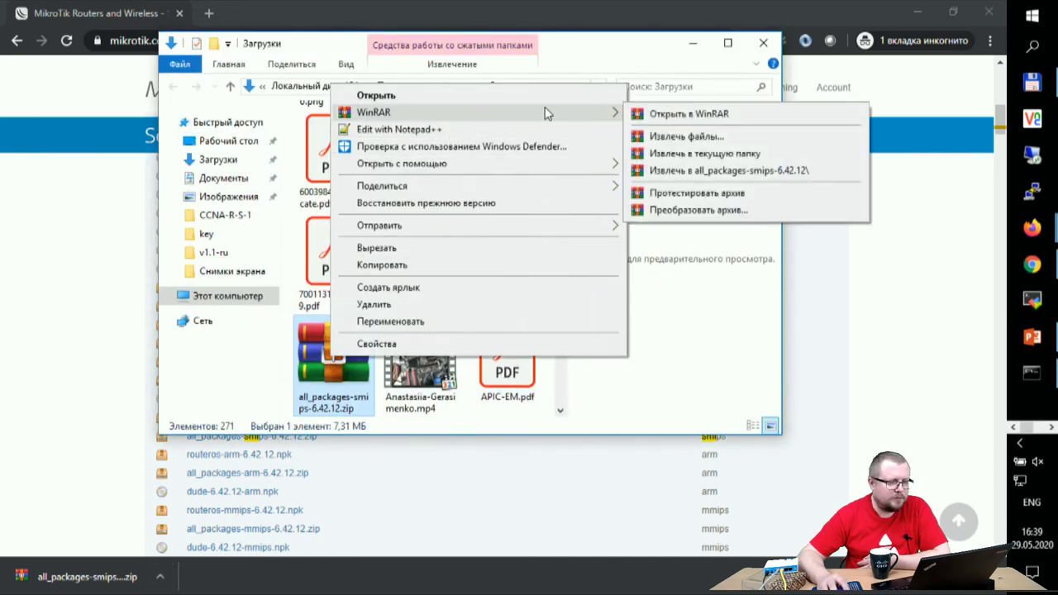
click(657, 170)
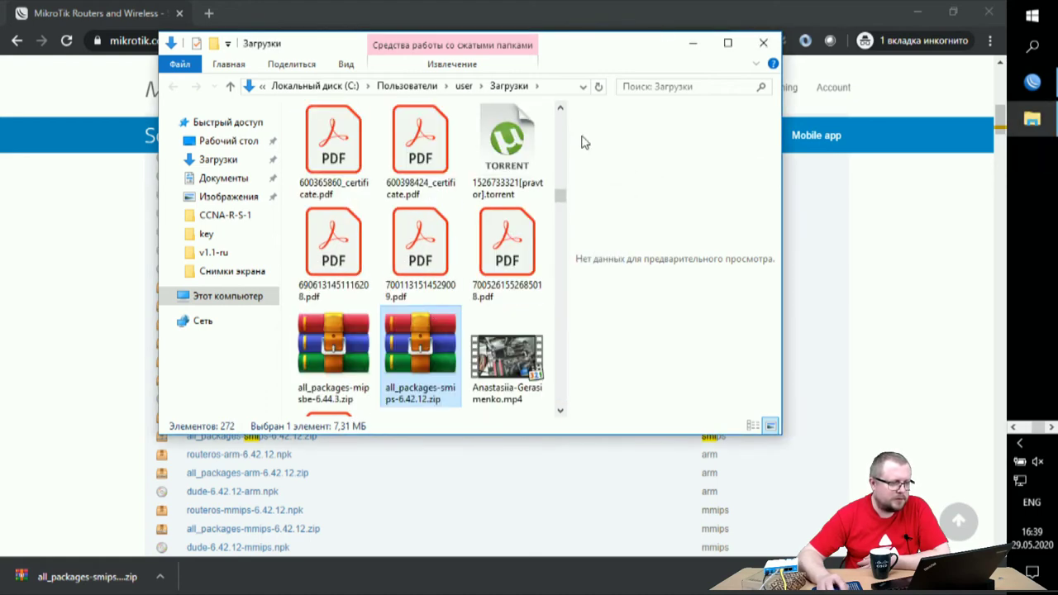
Maximize the Downloads folder window, display its contents as a detailed table and sort them by date
click(729, 44)
scroll(539, 172, down, 5)
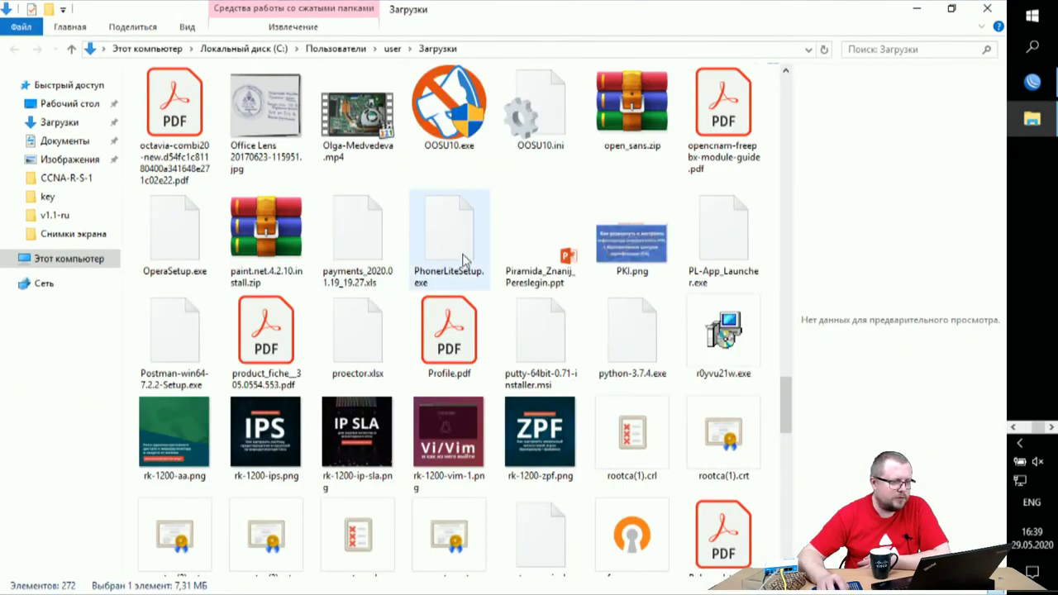
click(187, 28)
click(216, 82)
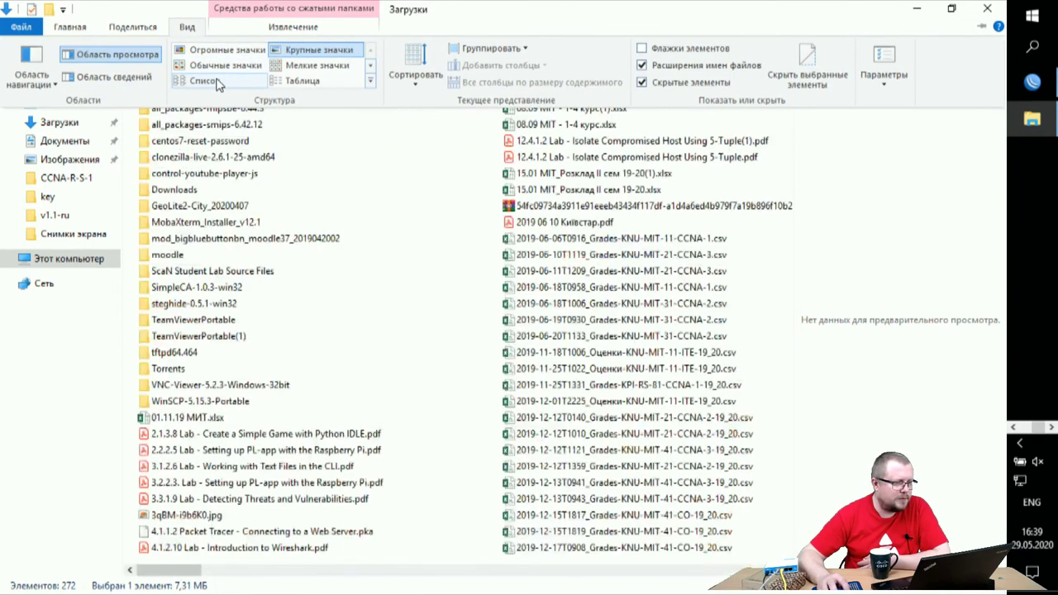
click(296, 80)
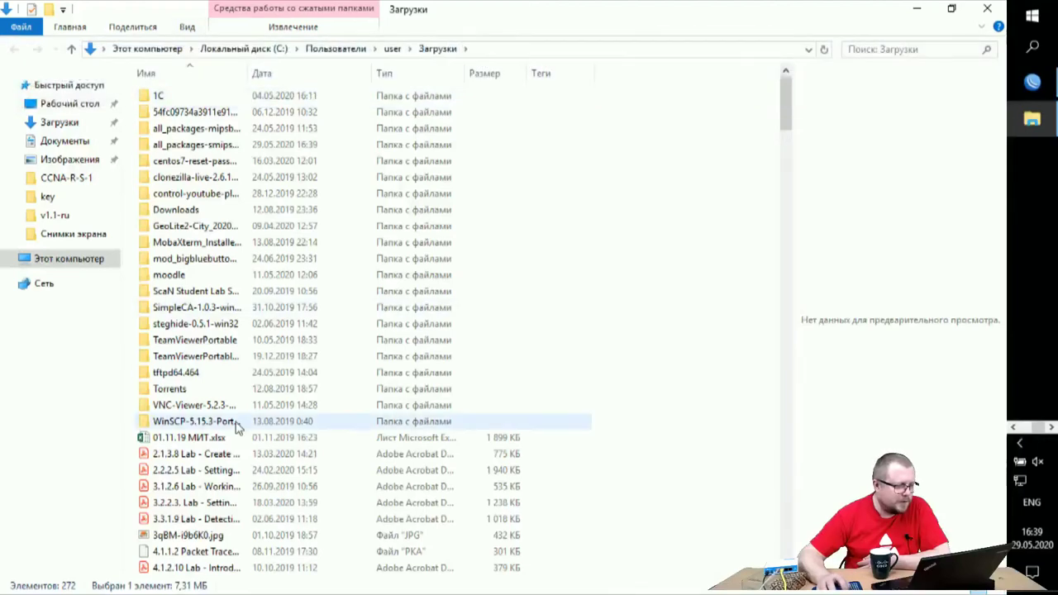
click(314, 73)
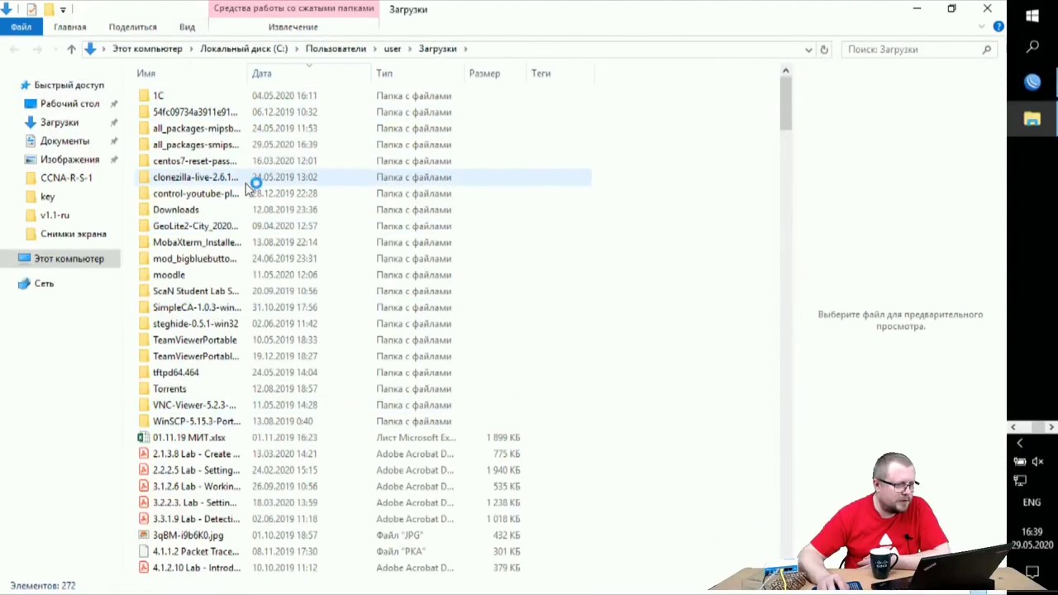
scroll(216, 265, down, 2)
scroll(219, 297, up, 2)
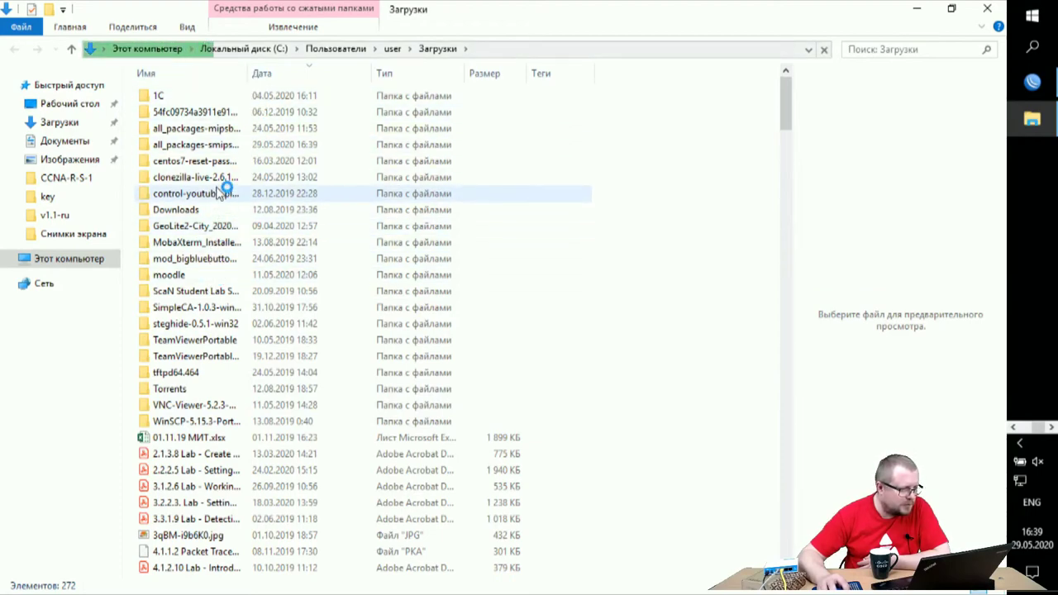
Upload ipv6-6.42.12-smips.npk from the extracted all_packages-smips-6.42.12 folder to the router's file list in WinBox
double_click(211, 146)
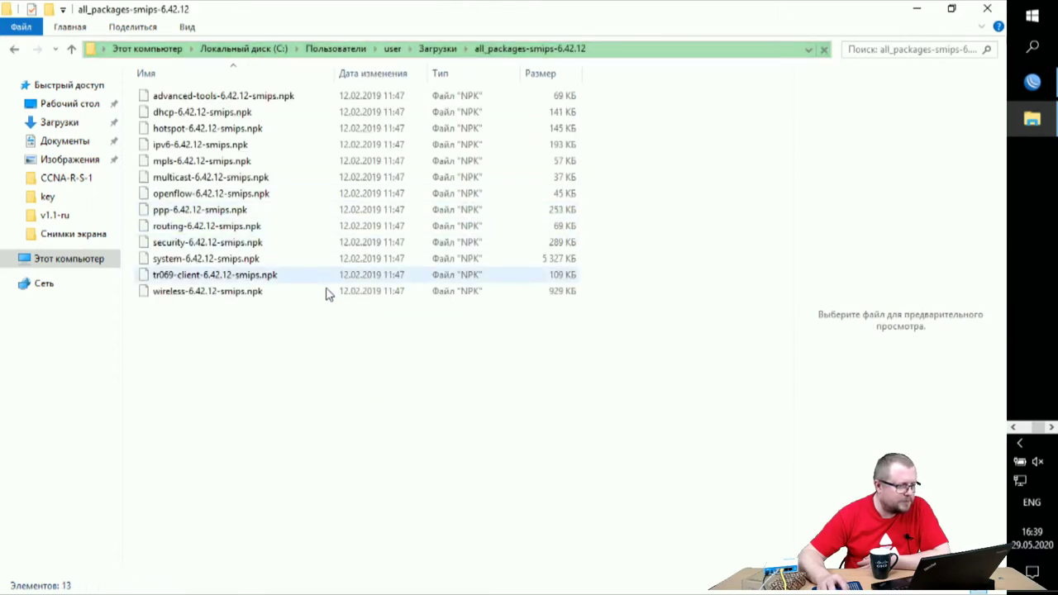
click(189, 148)
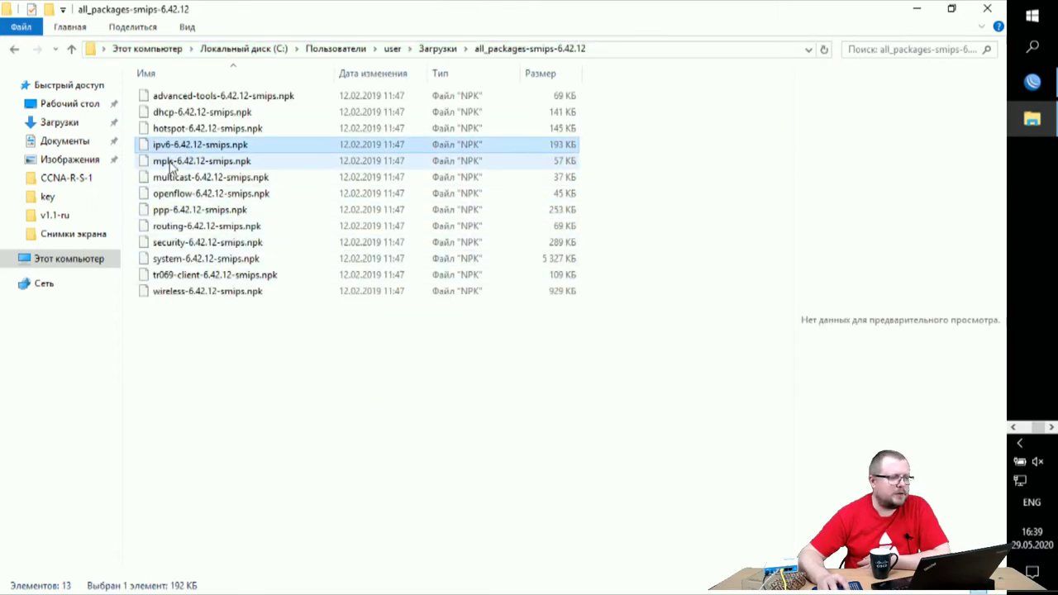
click(1033, 83)
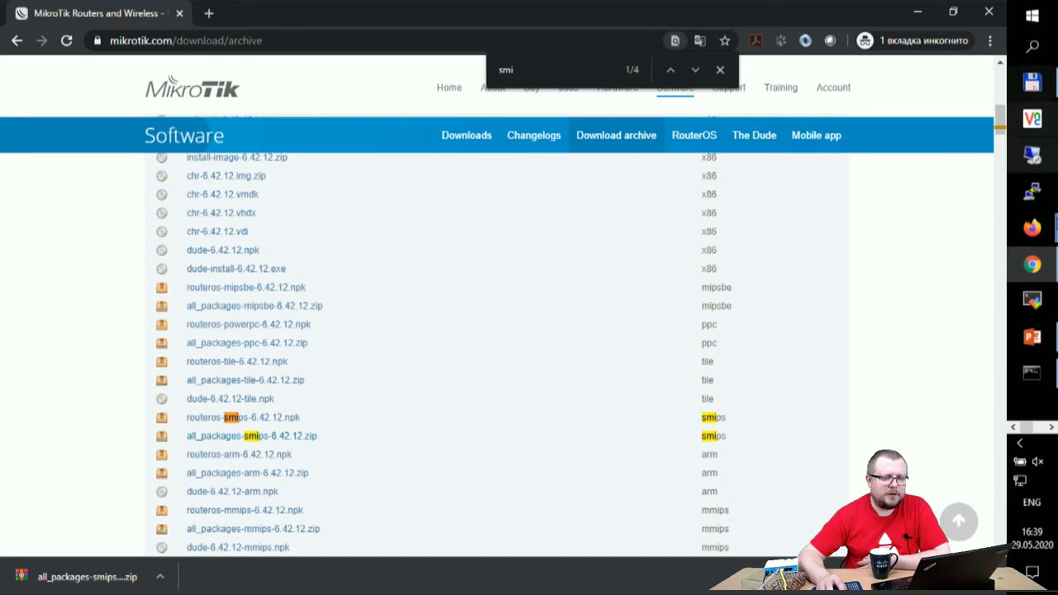
click(1050, 426)
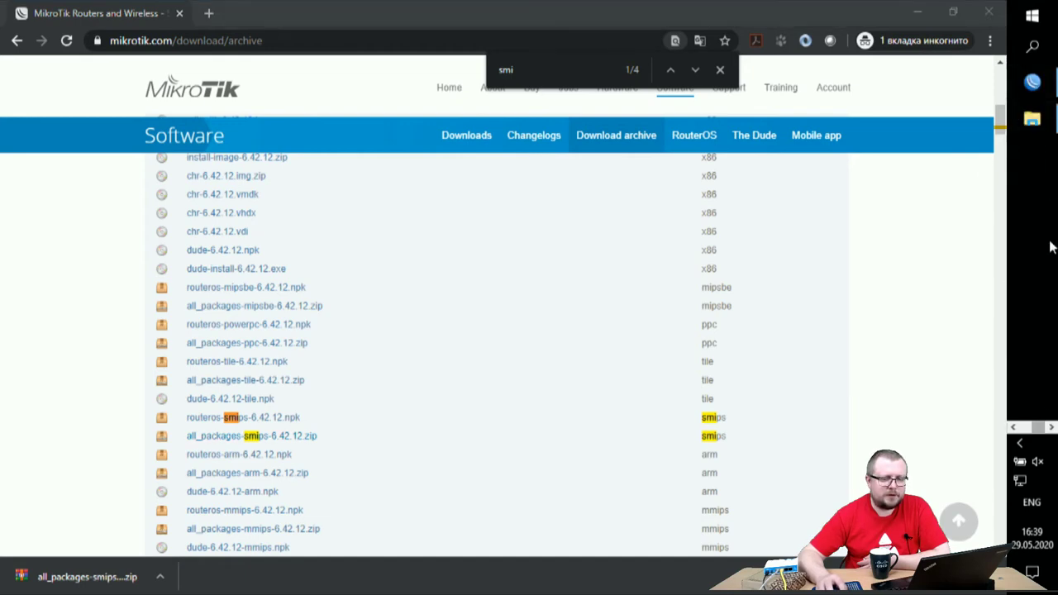
click(1034, 81)
click(55, 266)
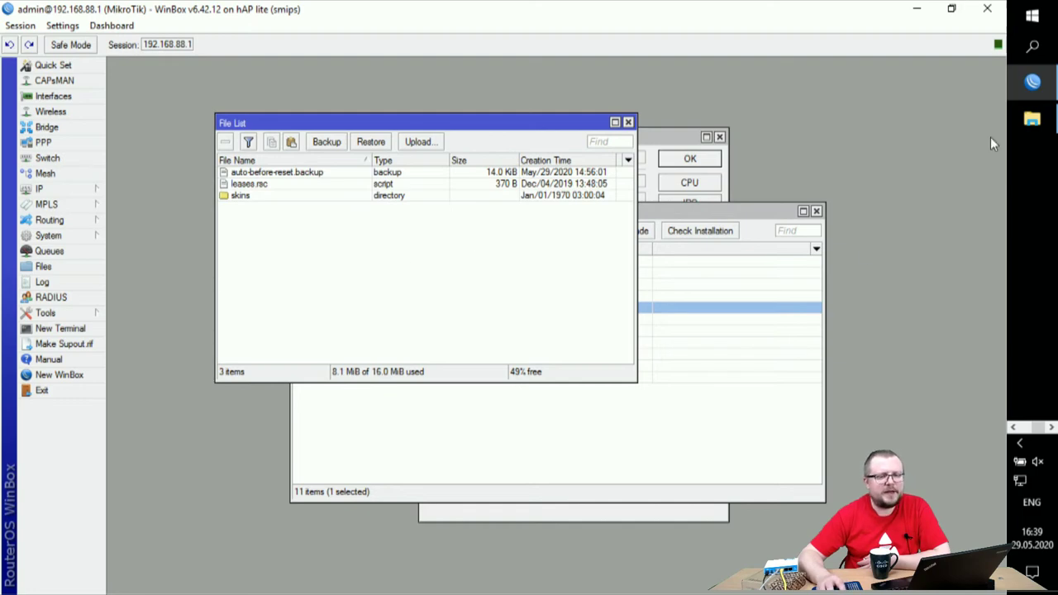
click(1032, 120)
drag(161, 156, 361, 328)
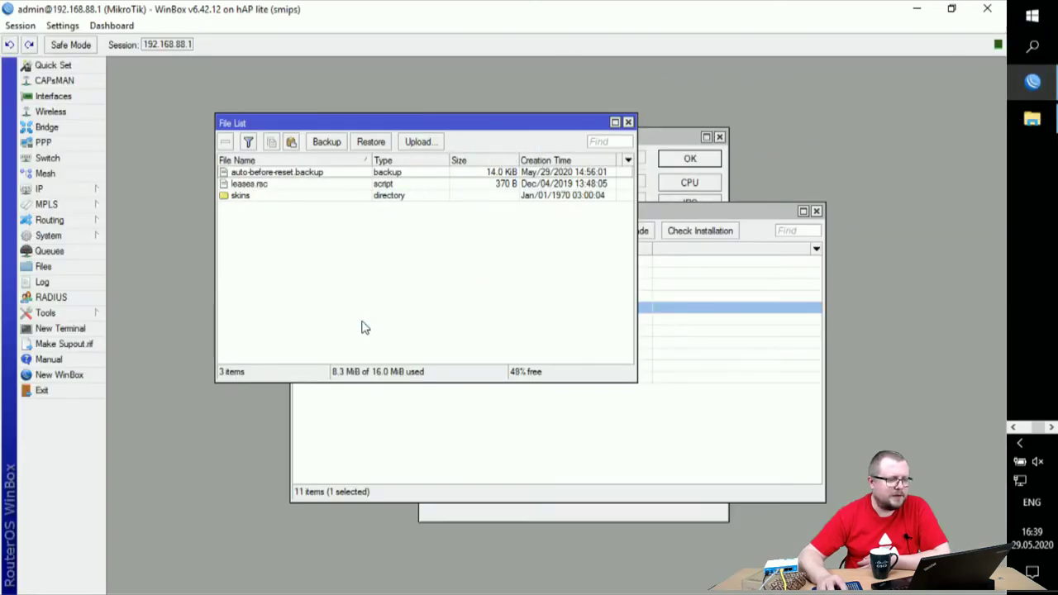
click(290, 187)
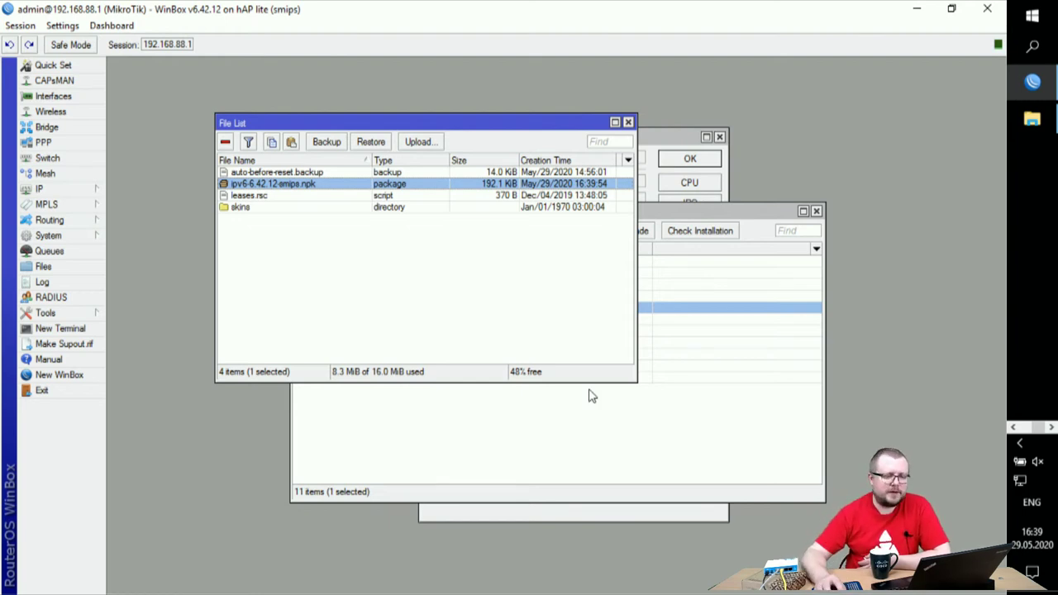
Schedule the disabled ipv6 package for enabling in the router's package list
click(592, 444)
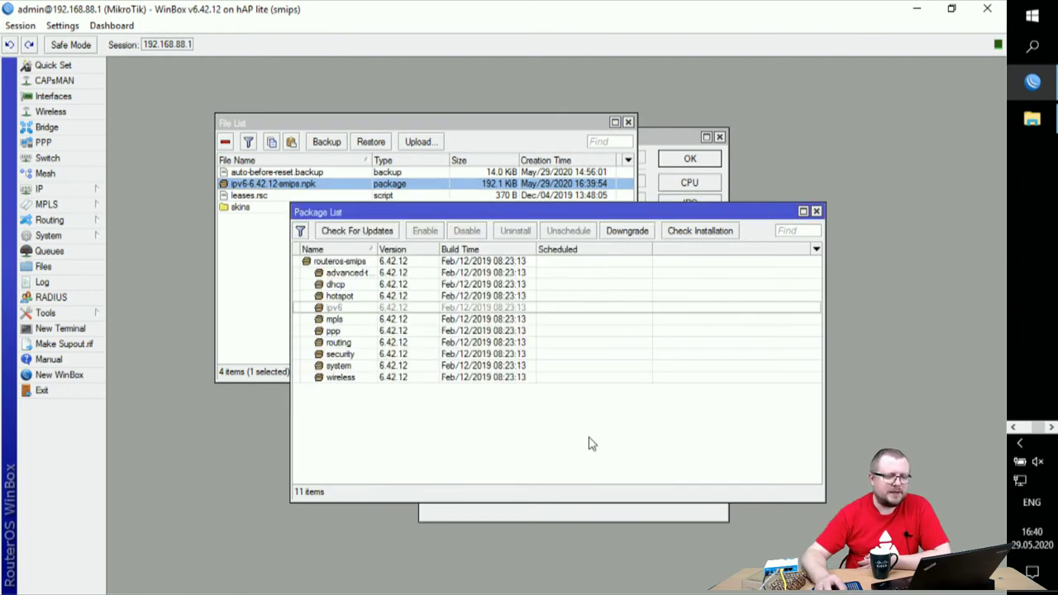
click(353, 309)
click(429, 234)
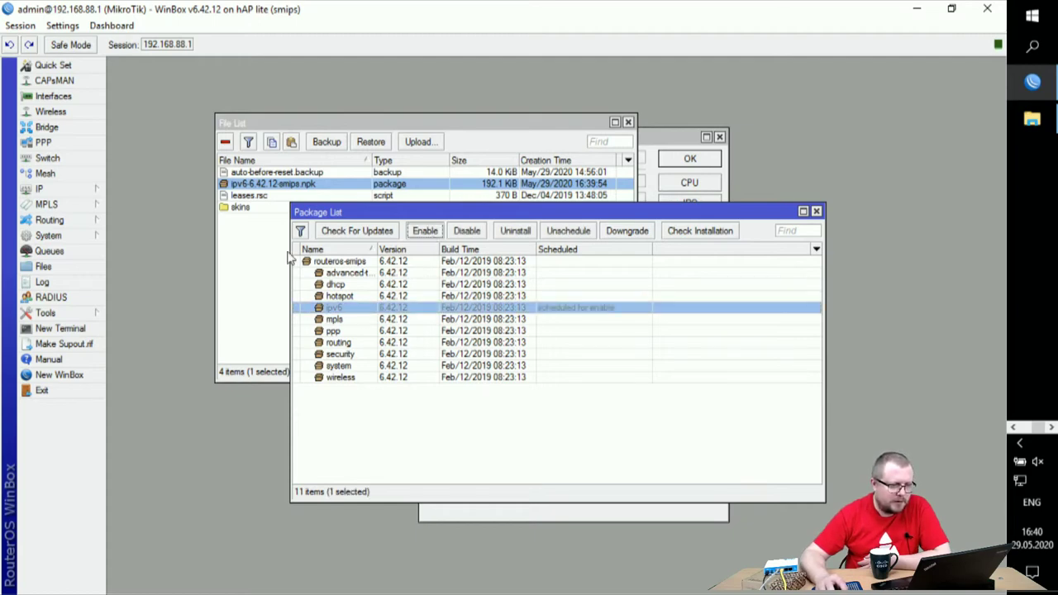
Delete the uploaded ipv6-6.42.12-smips.npk from the router's files and return to the ipv6 entry in the package list
click(269, 187)
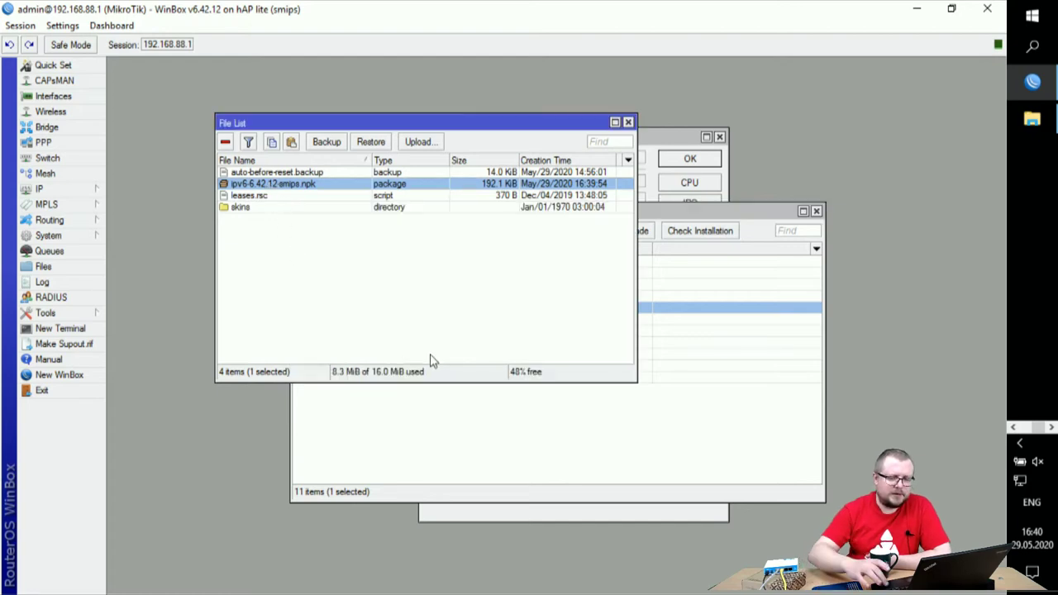
click(225, 143)
click(731, 217)
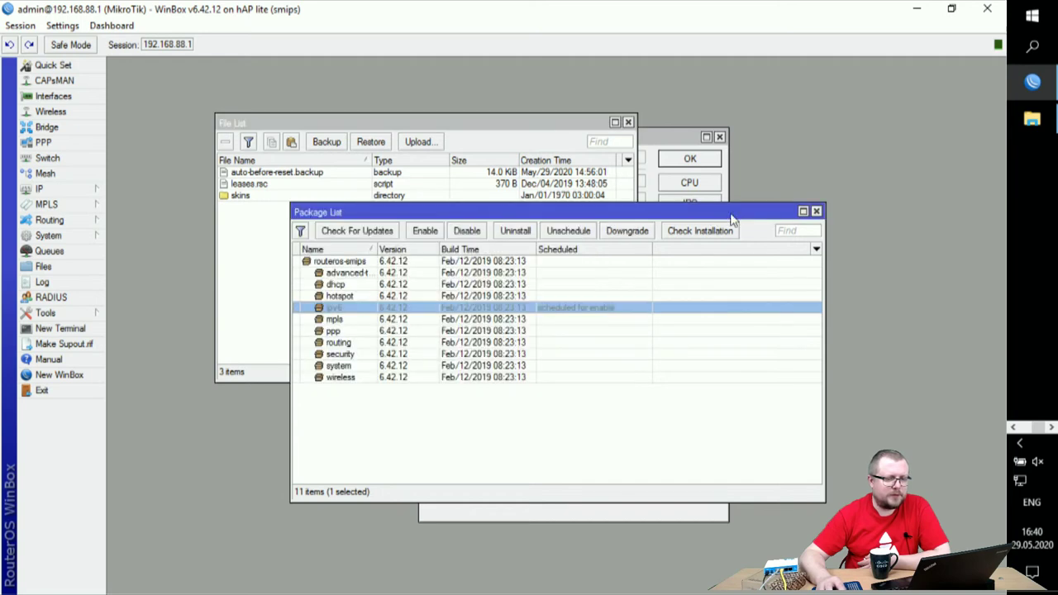
click(561, 333)
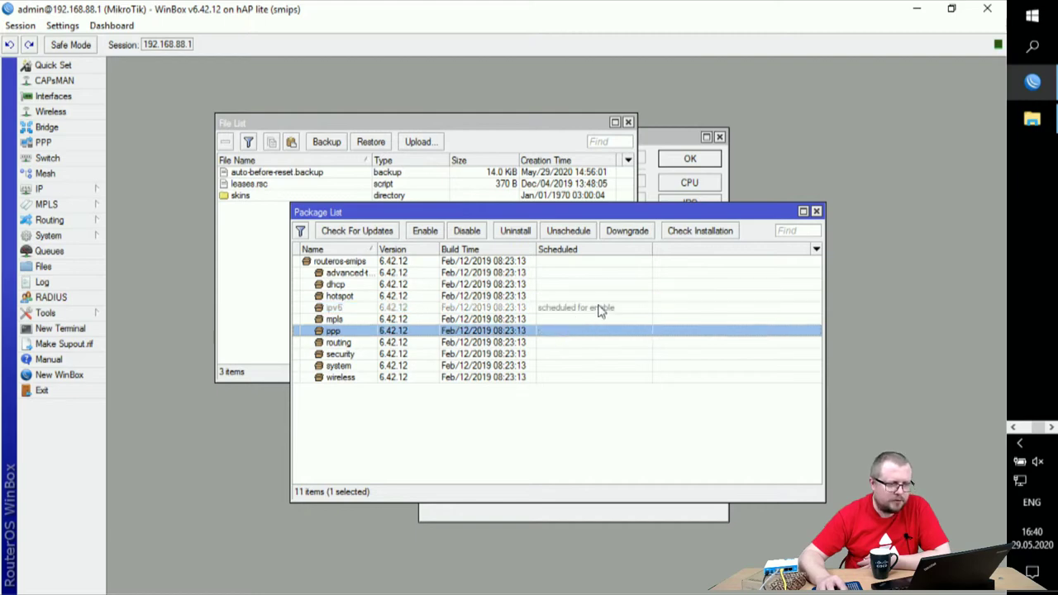
click(601, 309)
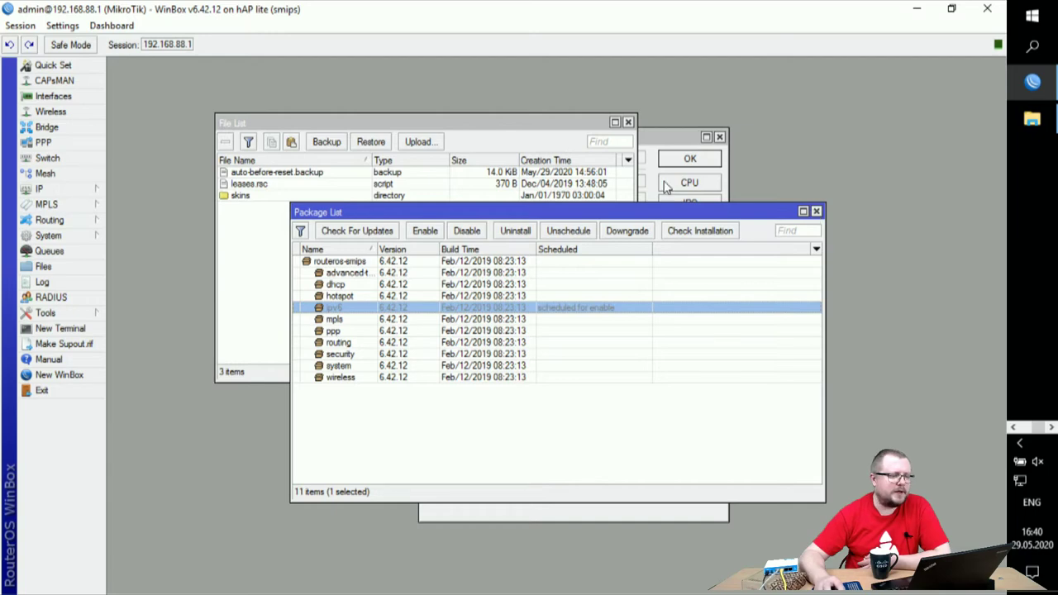
Reboot the router and close the folder window with the extracted packages
click(81, 238)
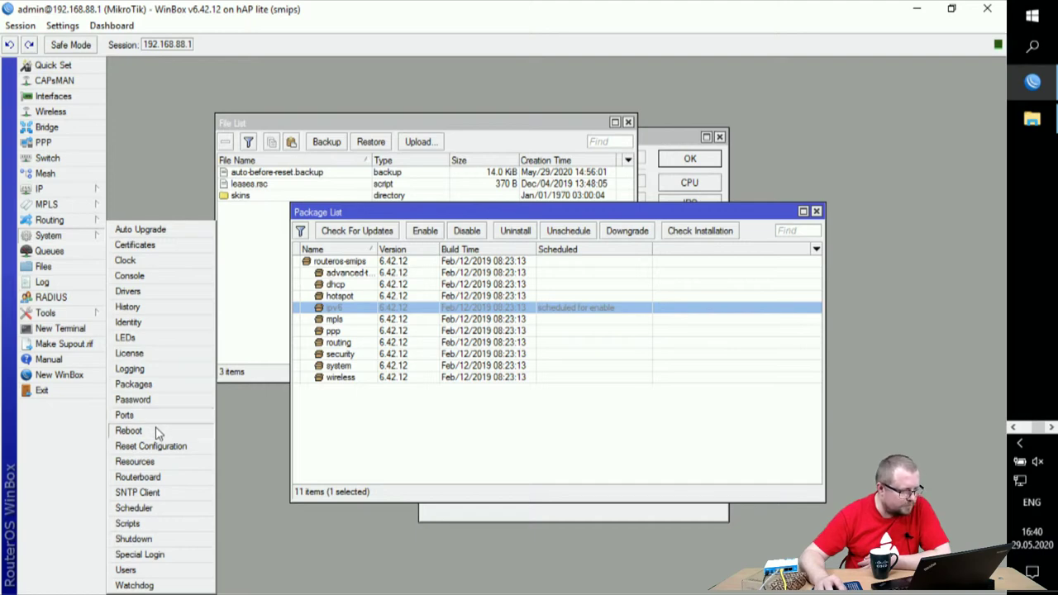
click(129, 430)
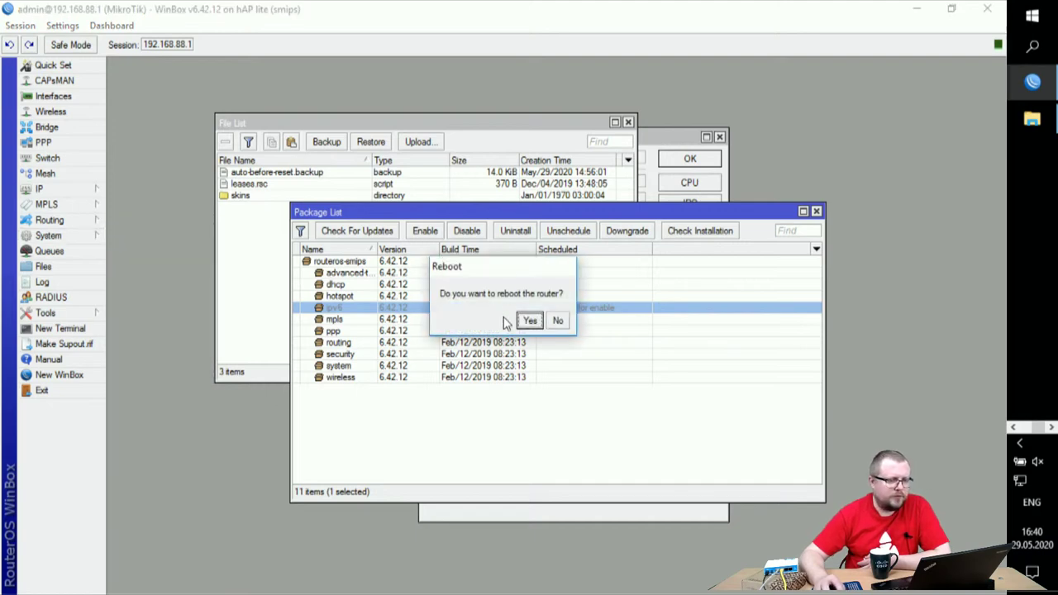
click(528, 321)
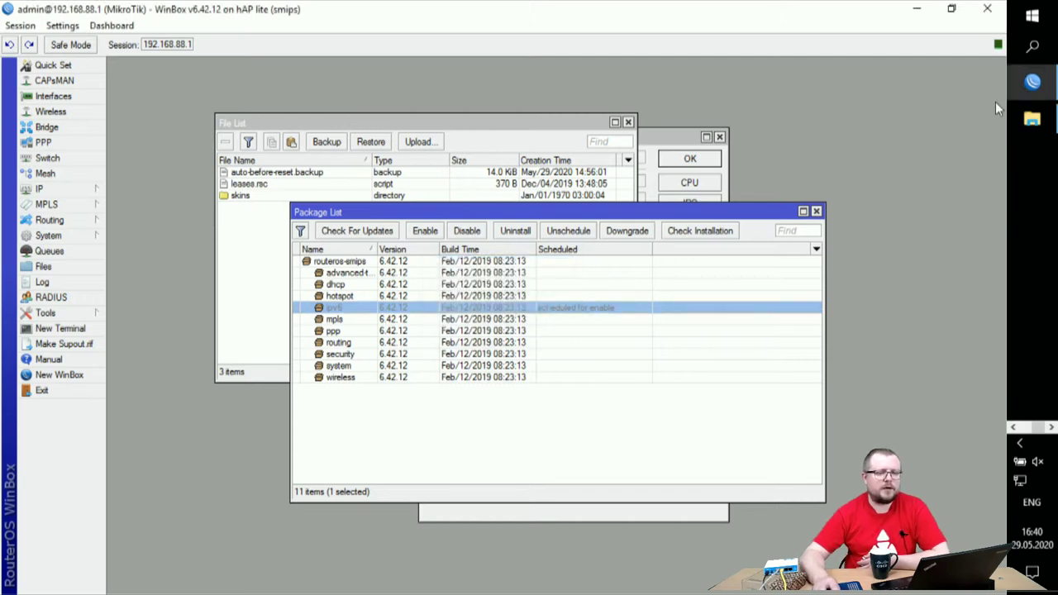
click(1032, 119)
click(978, 16)
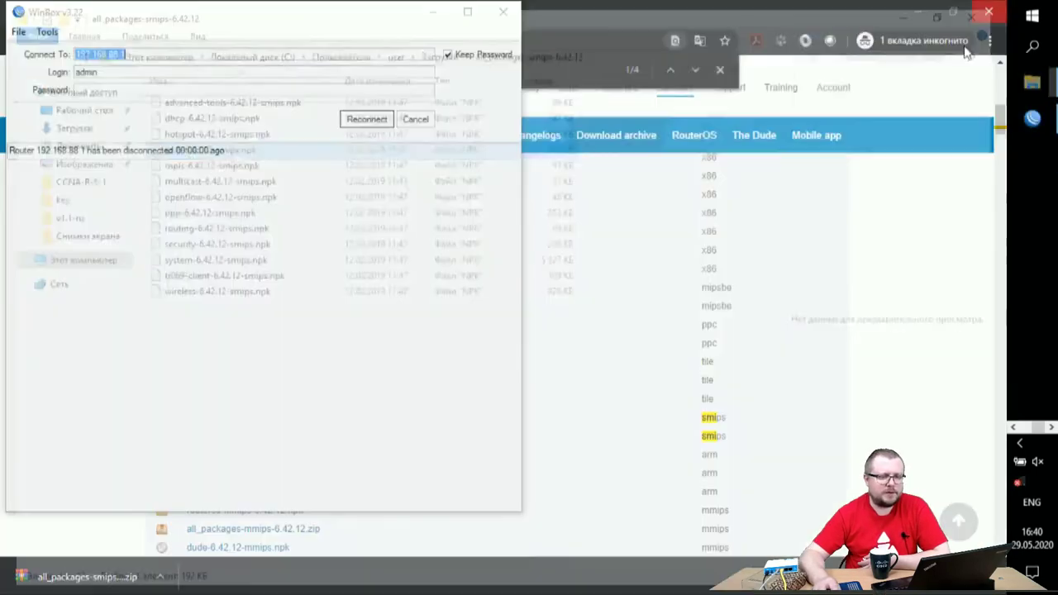
Switch to the command prompt, ping 1.1.1.1 continuously until replies come back, and stop the ping
mouse_move(1030, 373)
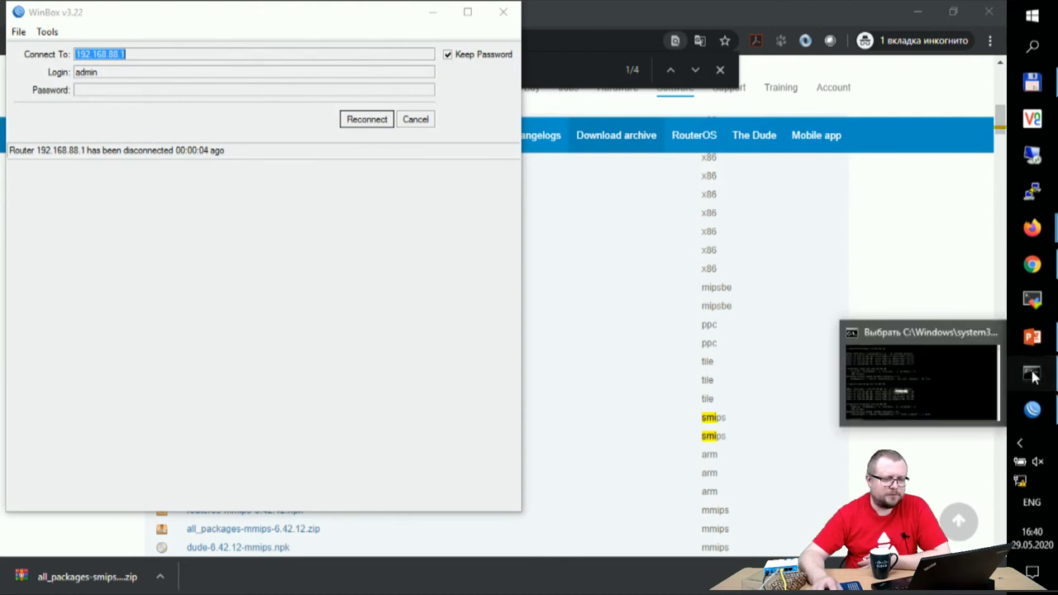
click(1031, 374)
text(p)
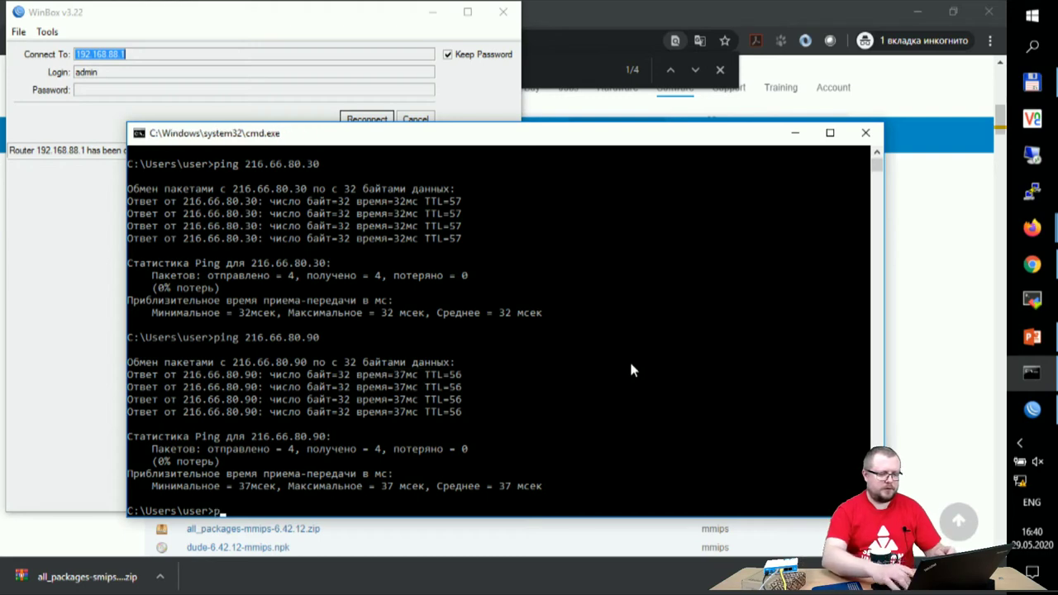
text(ing 1.1.1.1 -t)
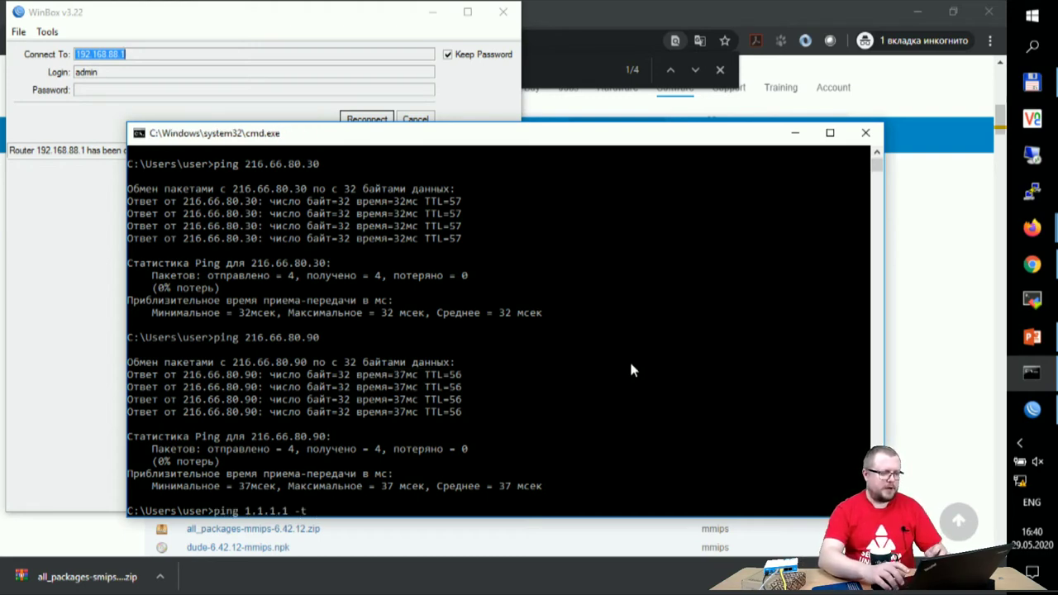
key(Return)
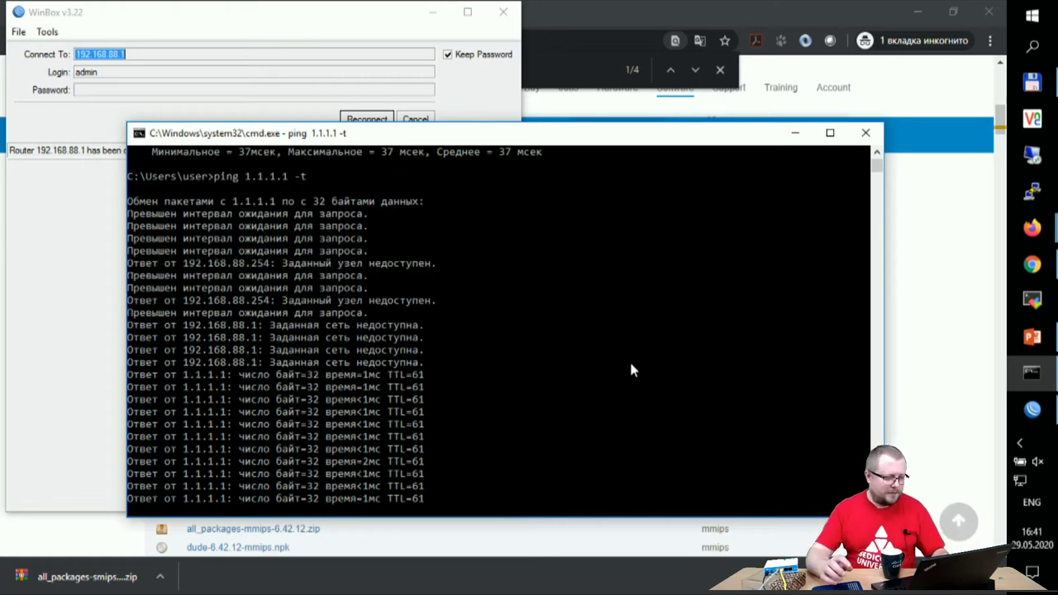
key(ctrl+c)
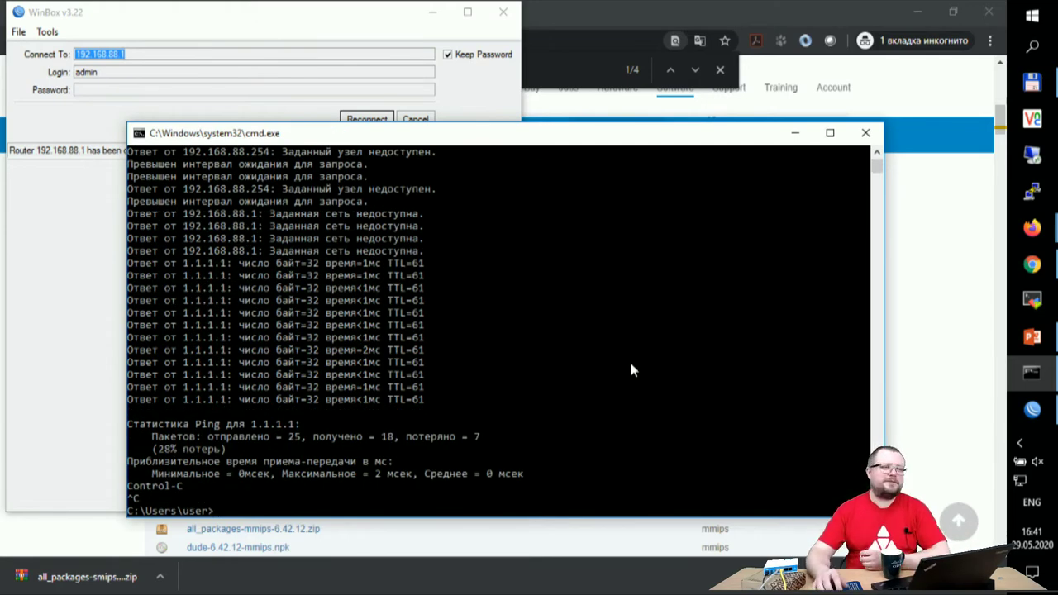
Reconnect WinBox to 192.168.88.1, check the ipv6 entry in the package list and expand the router's IPv6 section
click(313, 21)
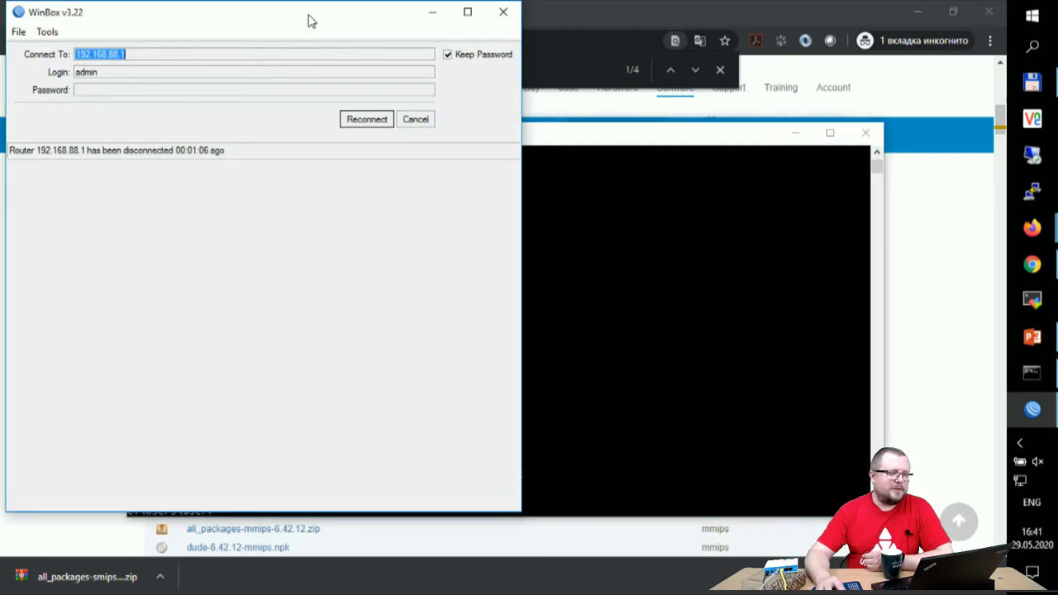
click(367, 120)
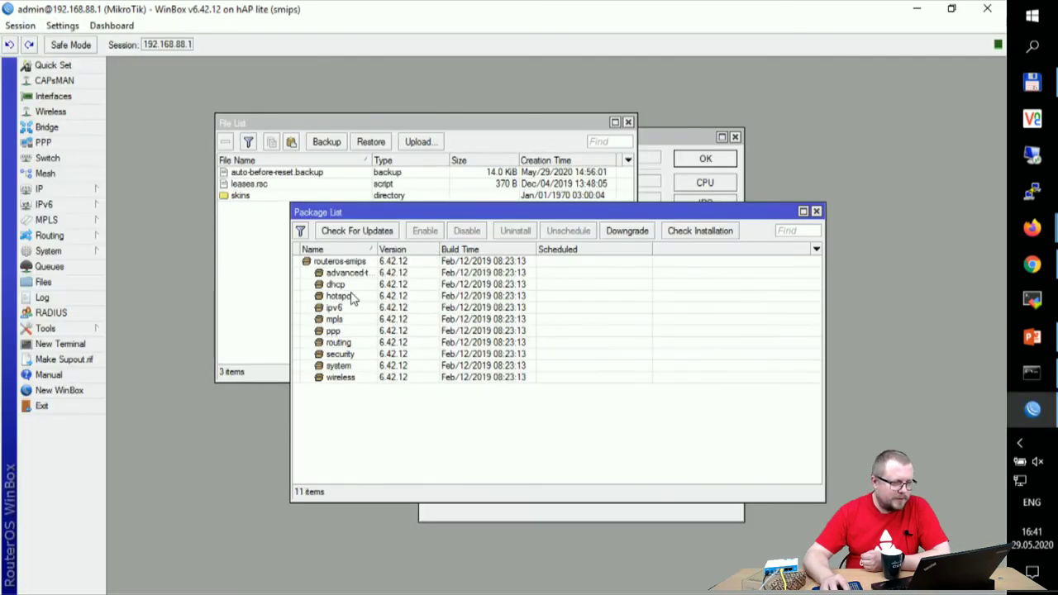
click(361, 308)
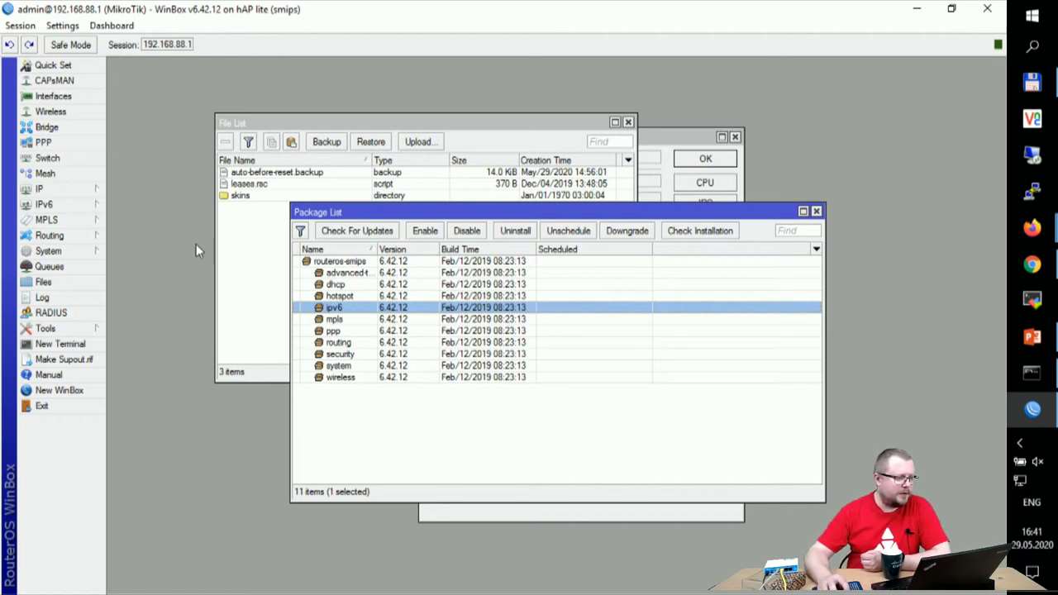
click(66, 209)
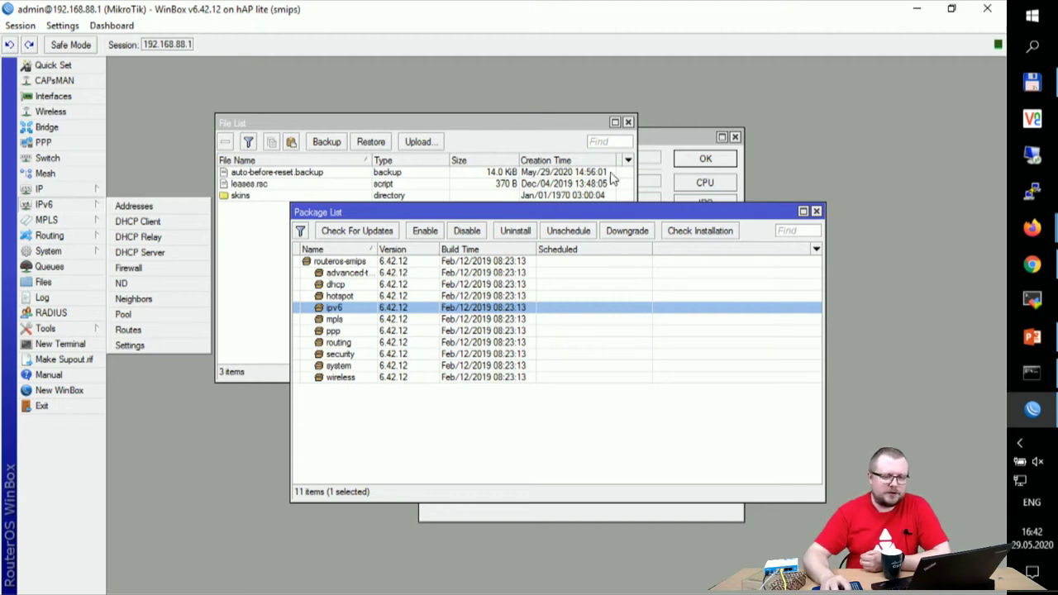
Switch to the Tunnel Details page in Firefox, copy the Mikrotik example configuration commands and paste them into a new Notepad document
mouse_move(1033, 235)
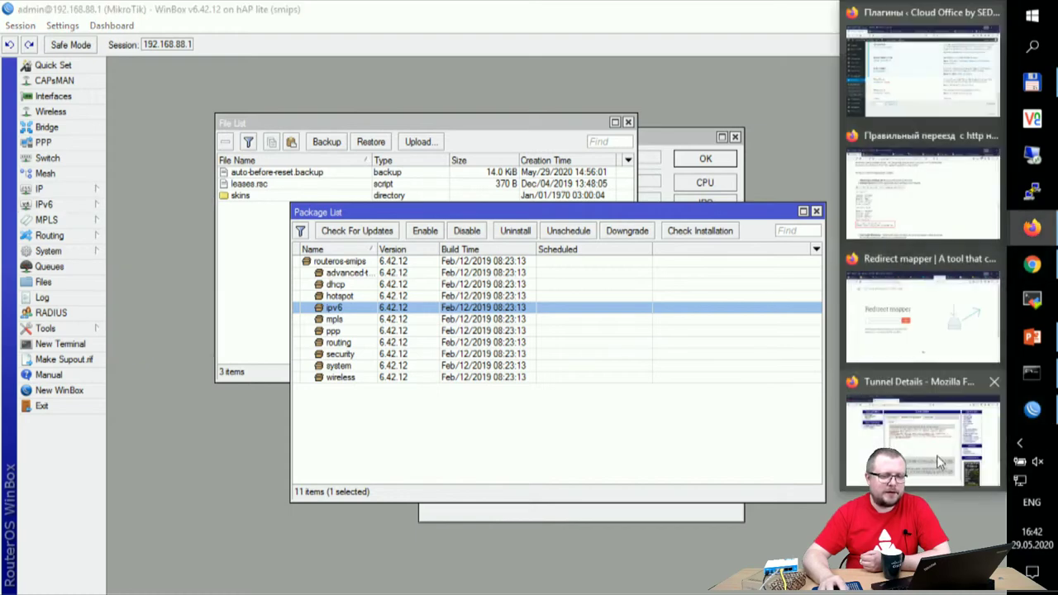
click(918, 488)
click(428, 263)
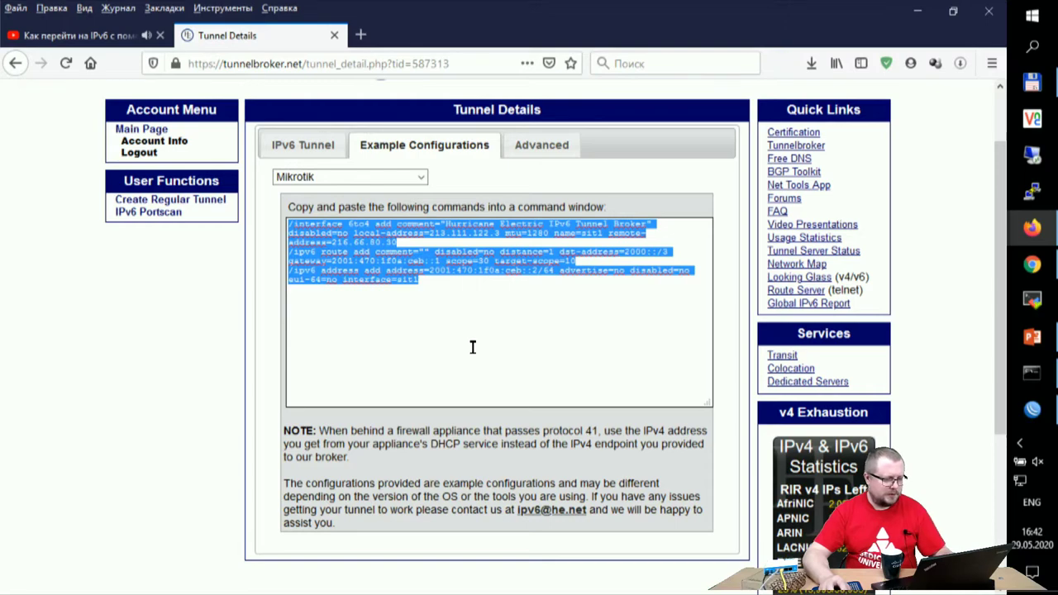
key(super+r)
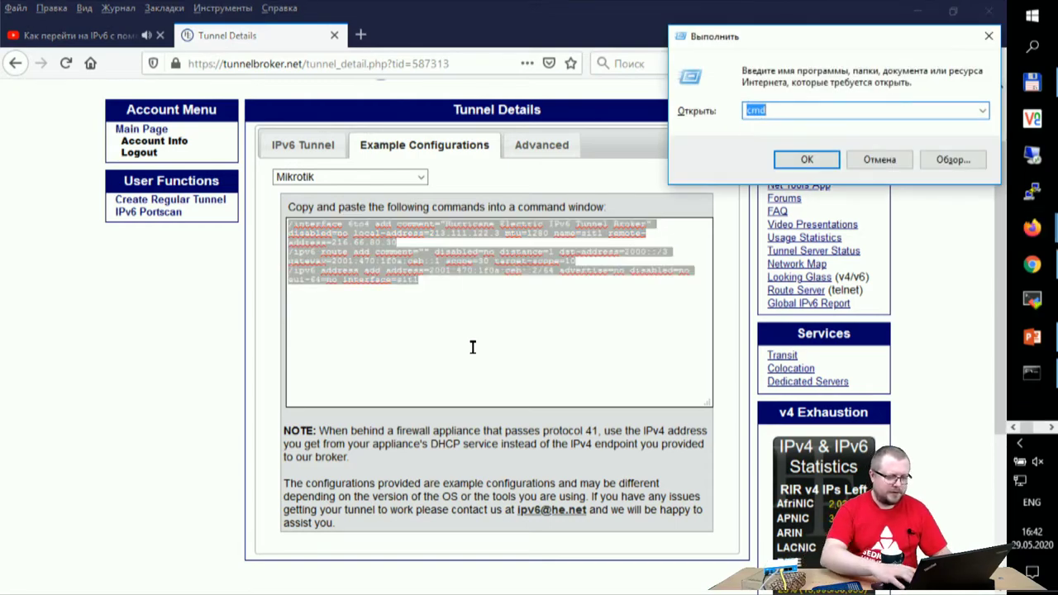
text(notepad)
key(Return)
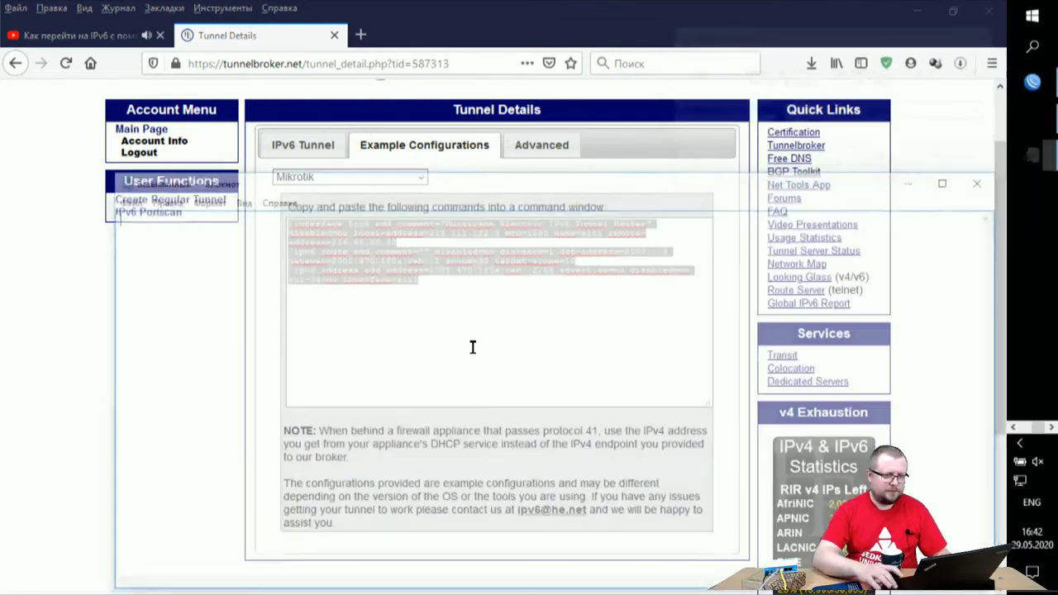
key(ctrl+v)
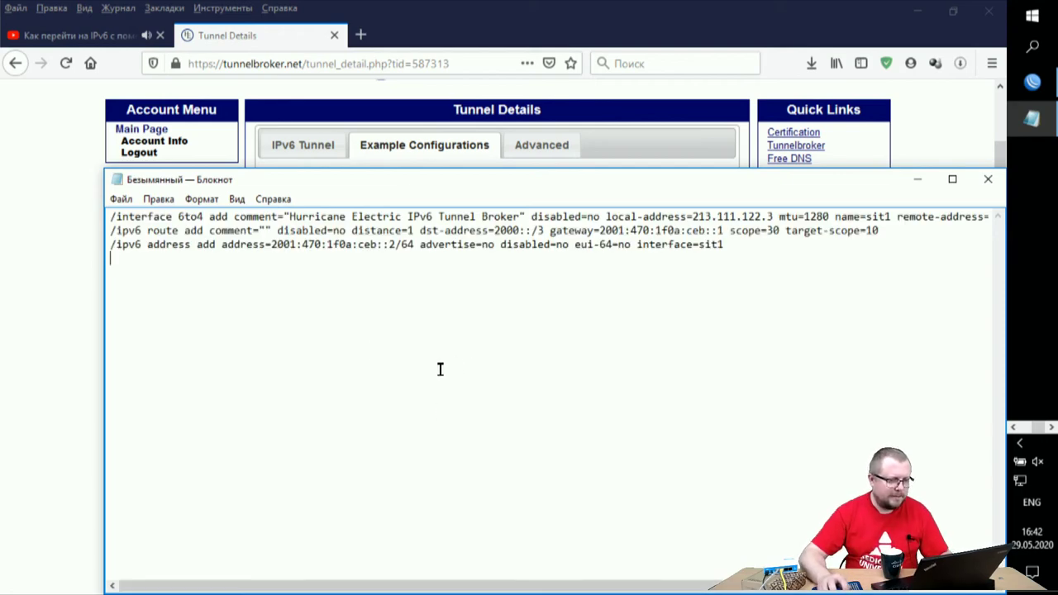
Set the Notepad font size to 18 and place the cursor at the start of the /ipv6 route line
click(236, 203)
mouse_move(200, 199)
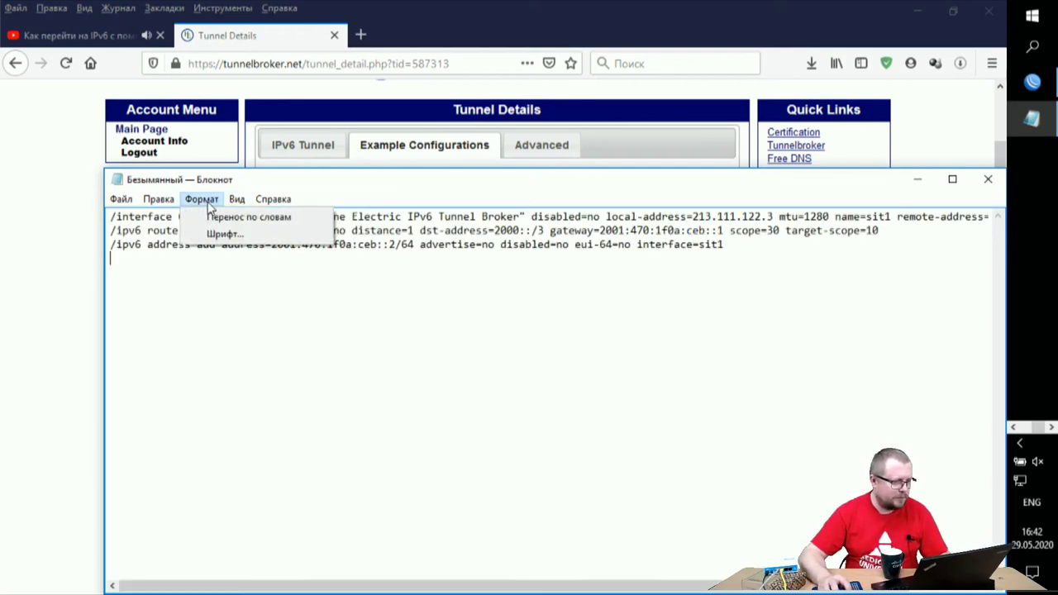
click(199, 233)
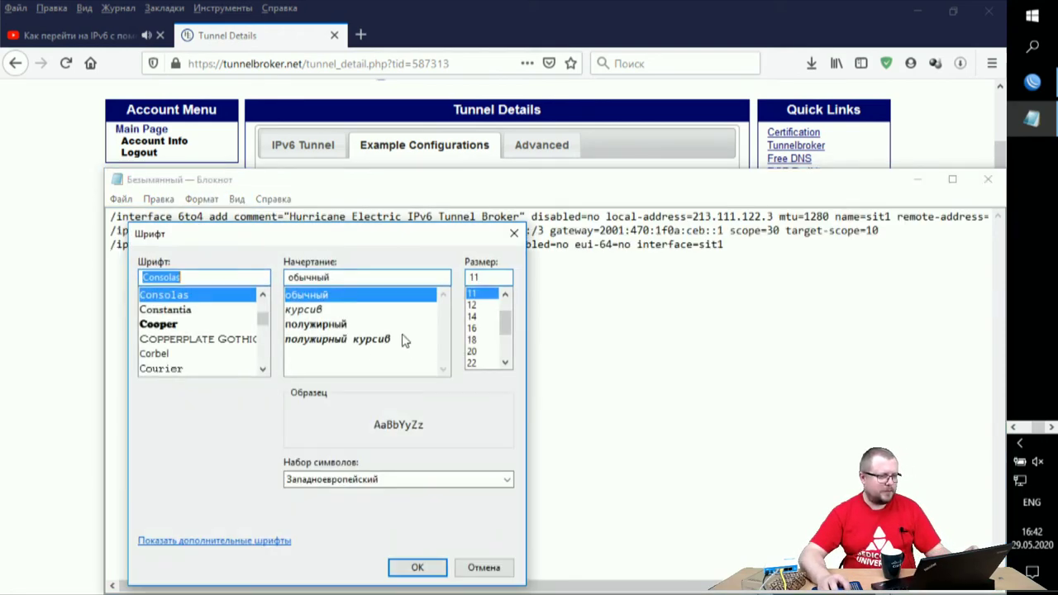
click(471, 340)
click(418, 568)
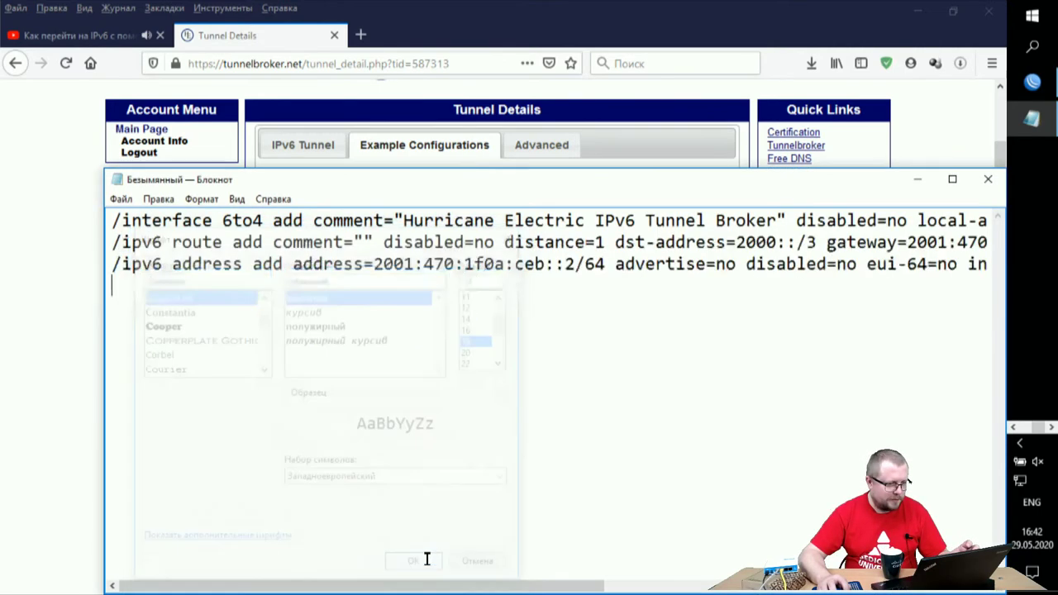
click(114, 245)
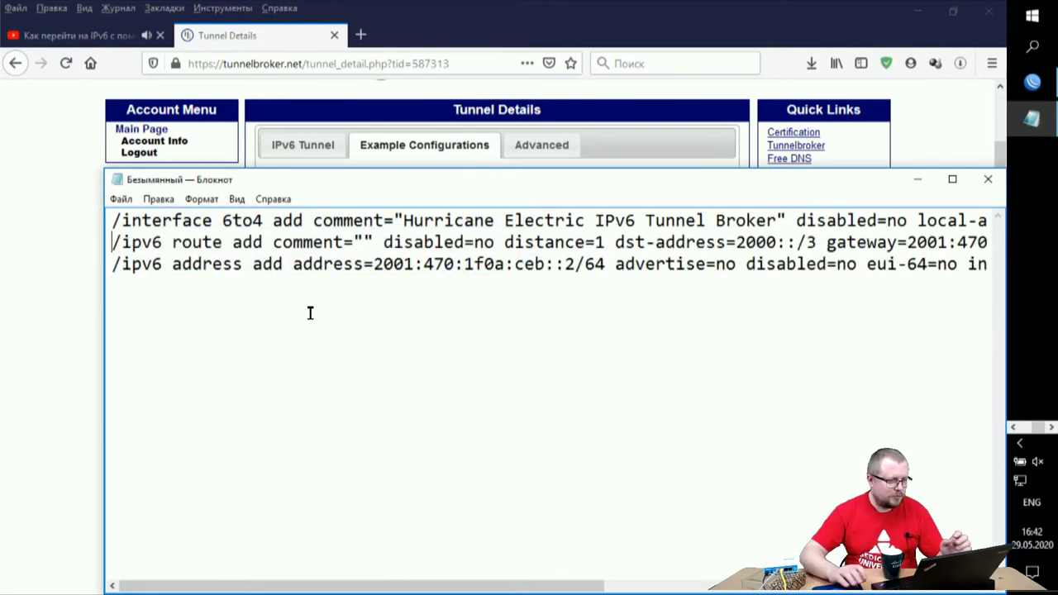
Separate the three pasted commands with blank lines and turn on word wrap in the Notepad document
key(Return)
key(Down)
key(Return)
click(237, 202)
mouse_move(202, 199)
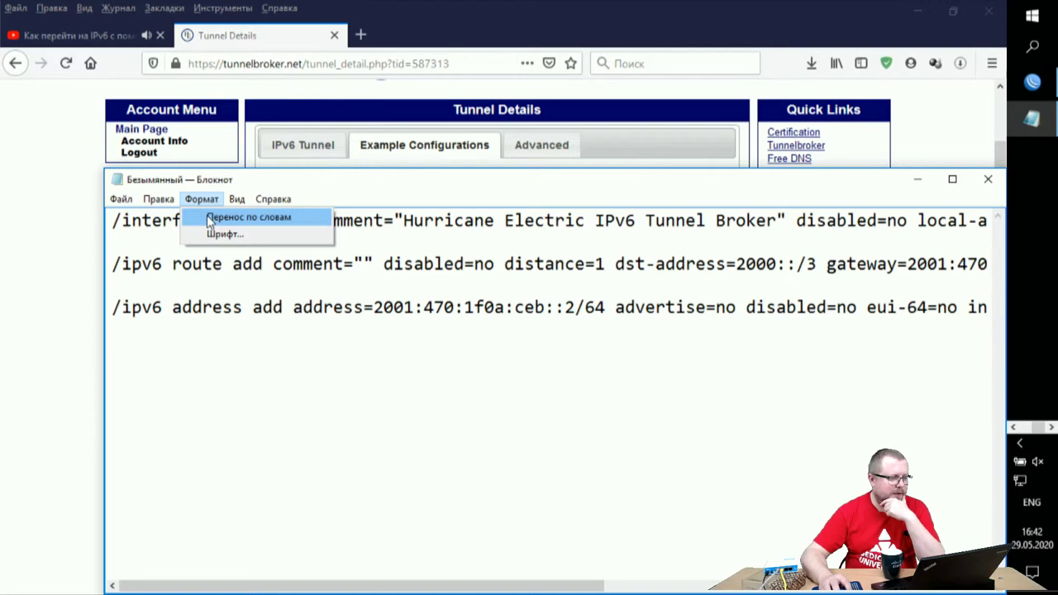
click(208, 218)
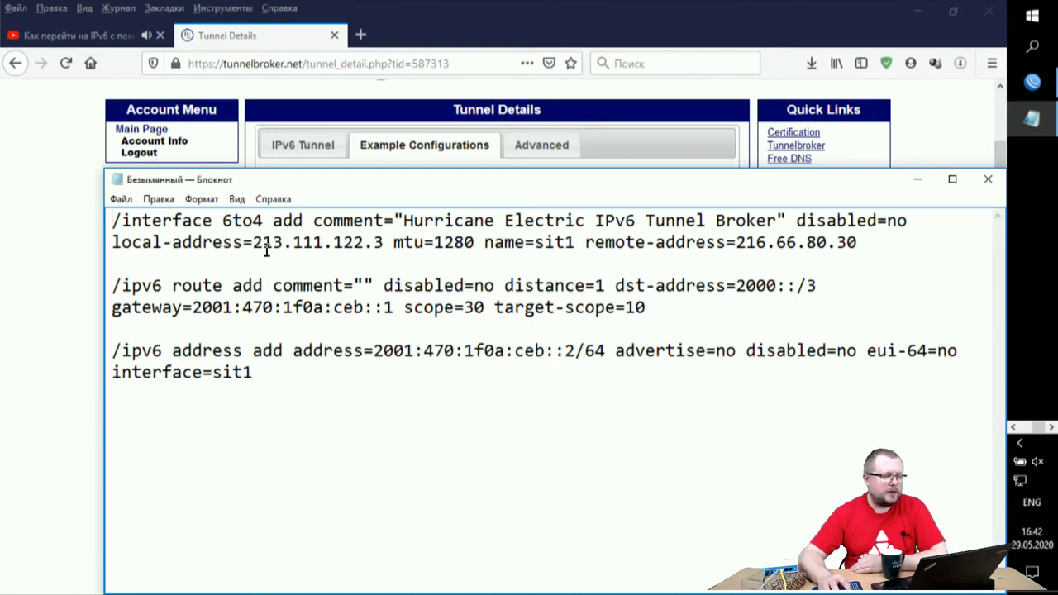
Examine the local and remote addresses in the 6to4 command and the gateway and scope values in the /ipv6 route command
drag(243, 242, 383, 240)
drag(736, 242, 858, 244)
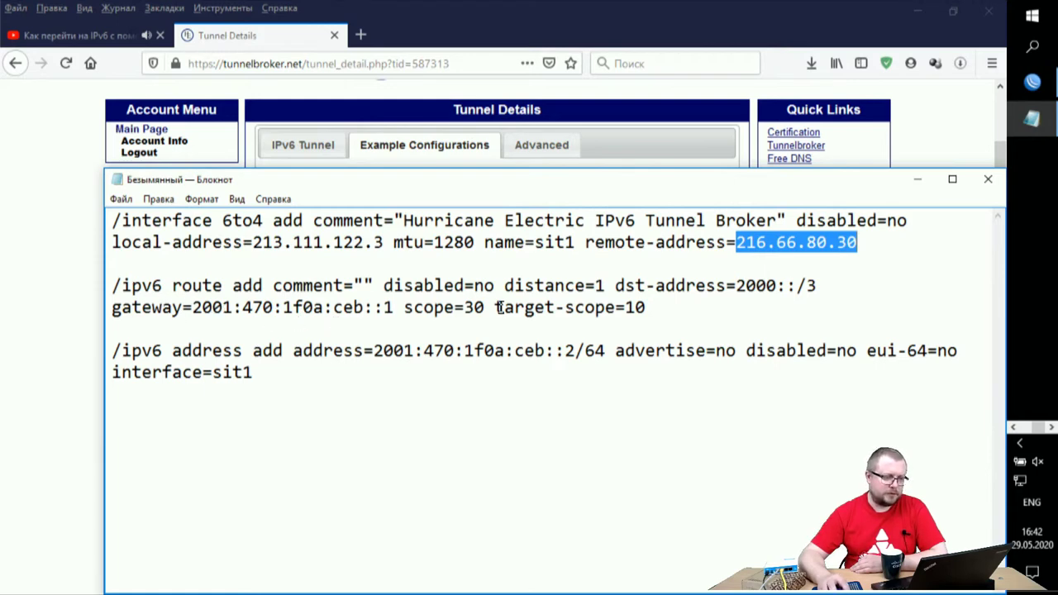
drag(670, 307, 442, 307)
click(335, 308)
drag(335, 309, 393, 308)
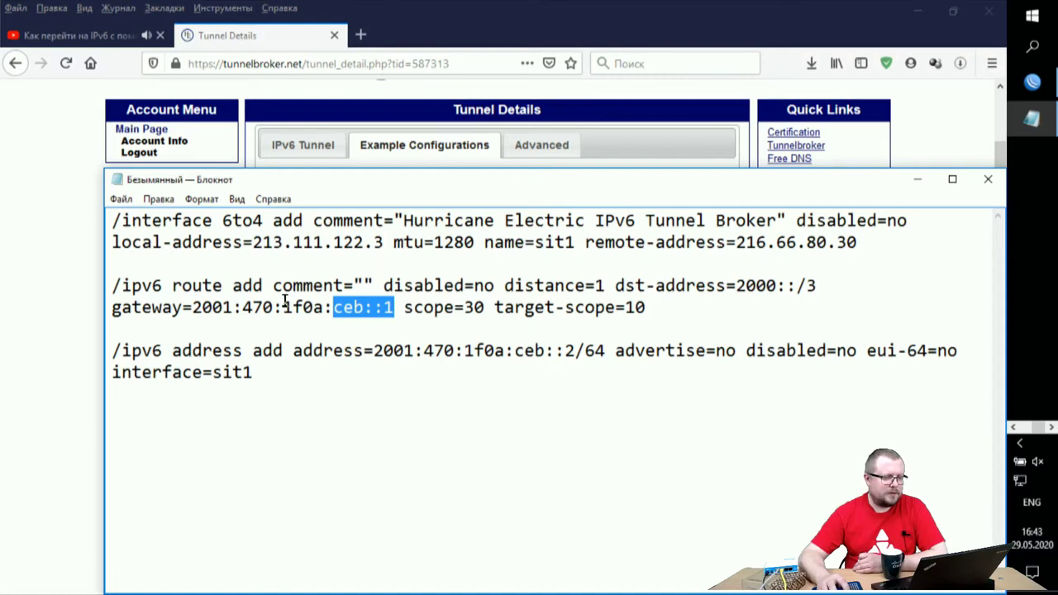
Copy the complete /interface 6to4 add command from the Notepad document
click(860, 242)
drag(860, 243, 82, 211)
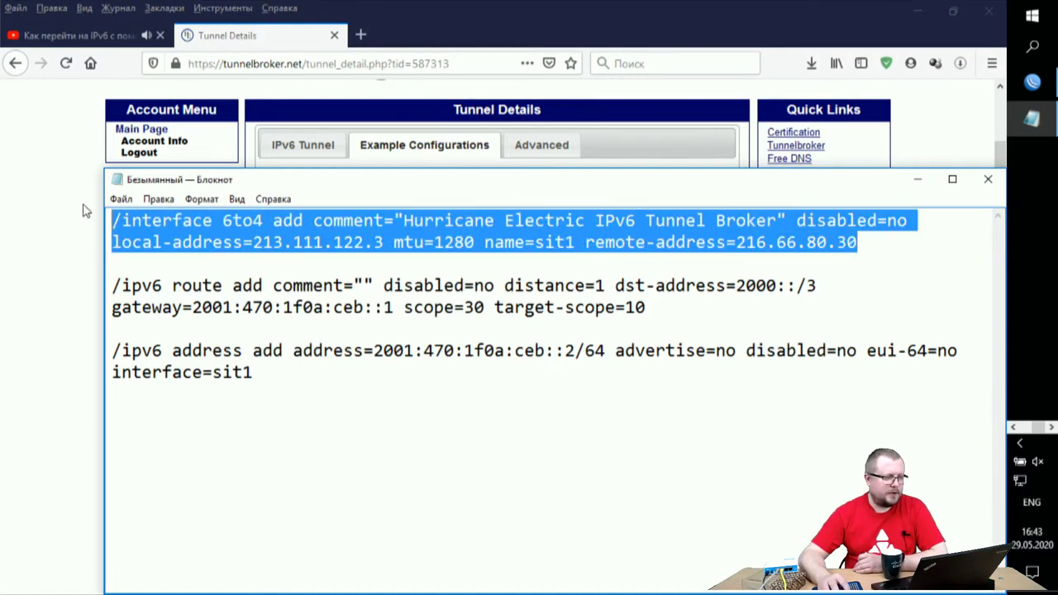
right_click(189, 222)
click(286, 275)
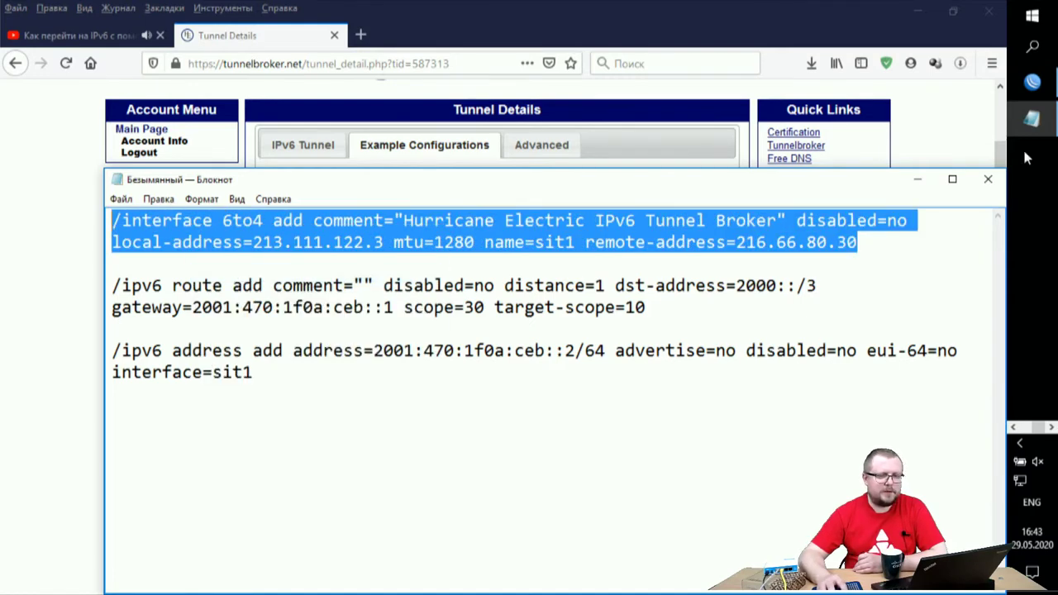
Switch to WinBox and close the Package List, File List and Resources windows
click(1033, 81)
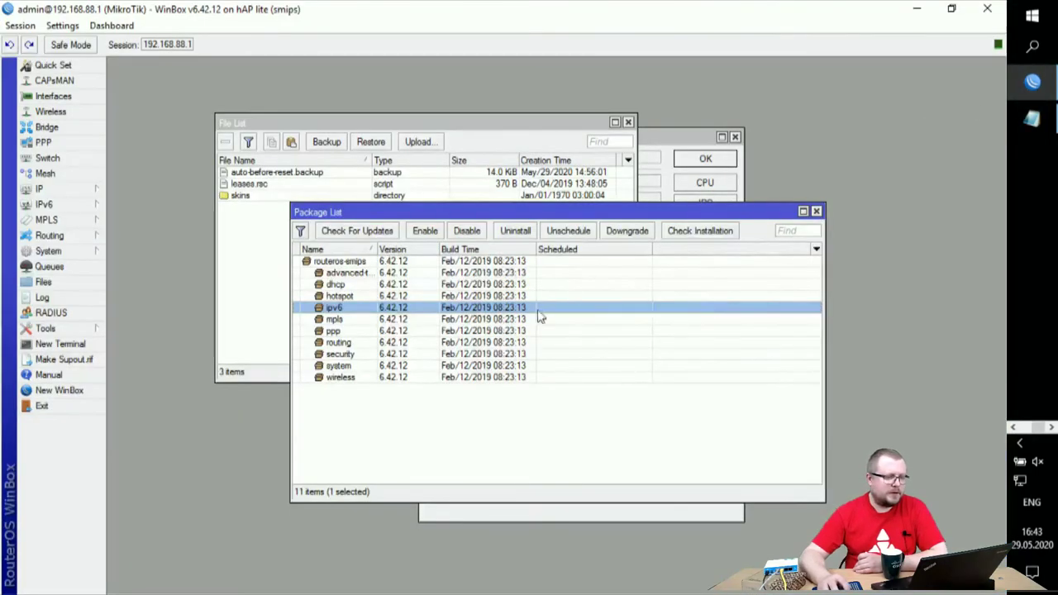
click(816, 212)
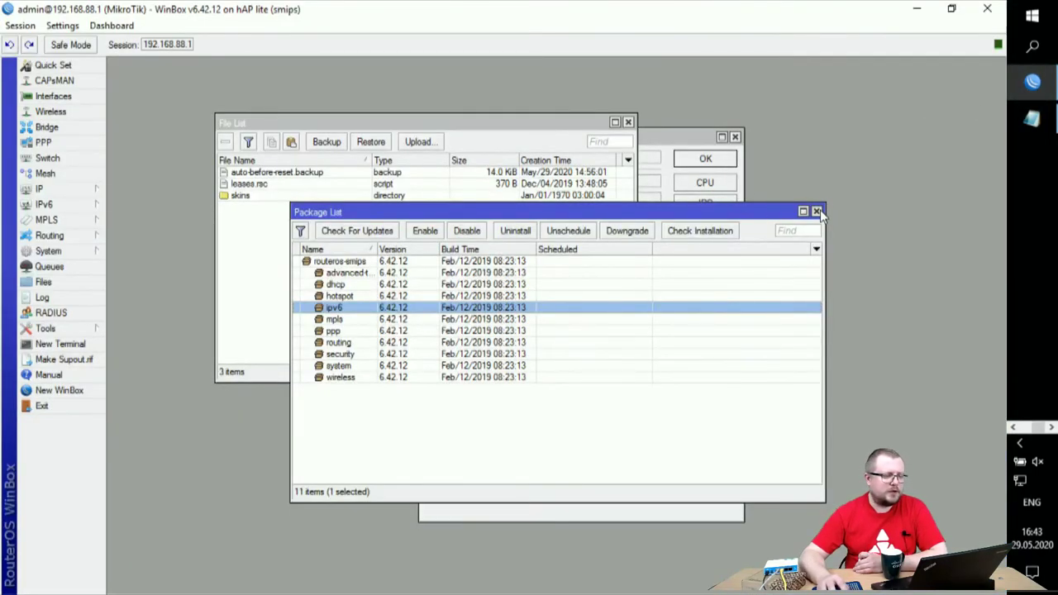
click(628, 121)
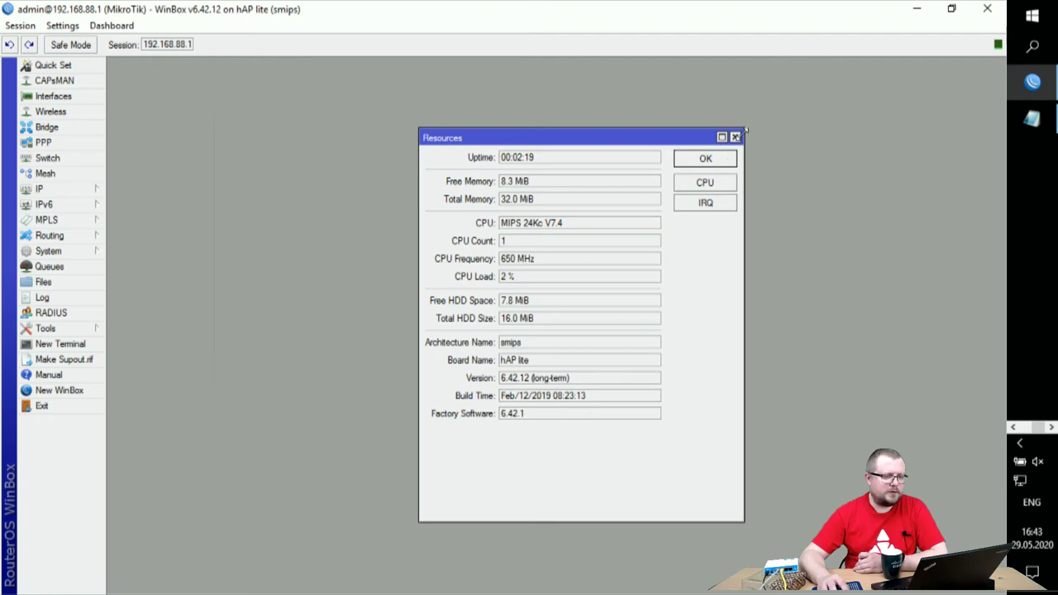
click(736, 137)
Open the Interface List and a new terminal, arranging them so the interfaces stay visible above the terminal
click(80, 99)
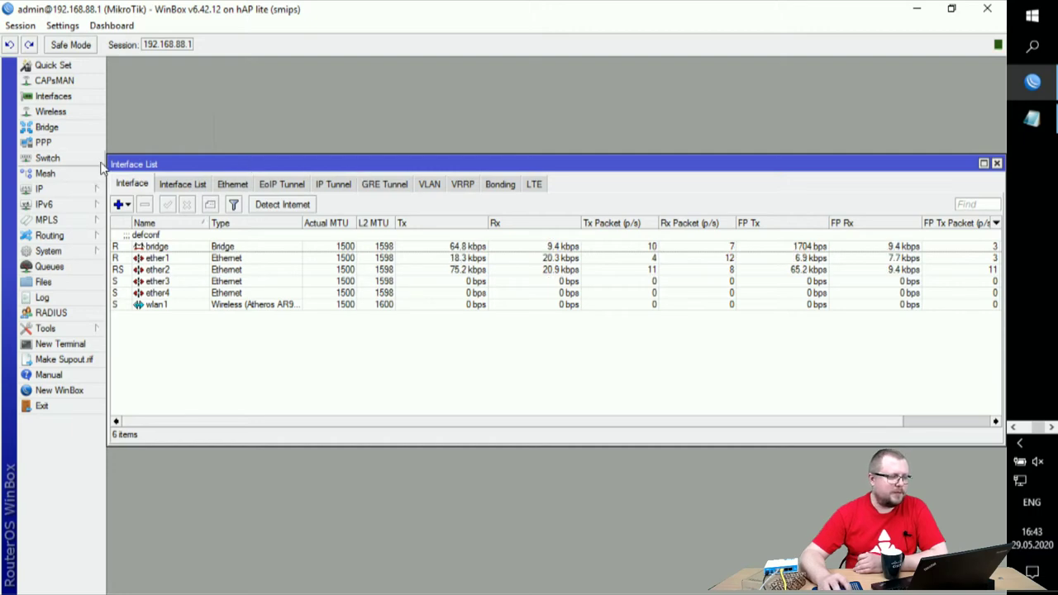
drag(106, 157, 285, 111)
drag(376, 119, 299, 98)
click(51, 344)
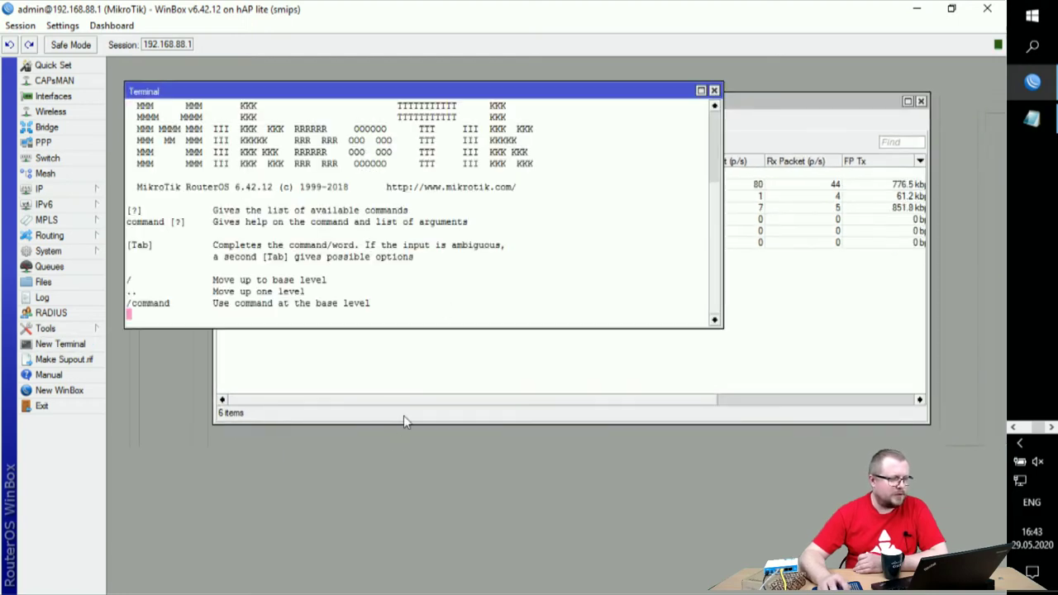
drag(419, 93, 575, 324)
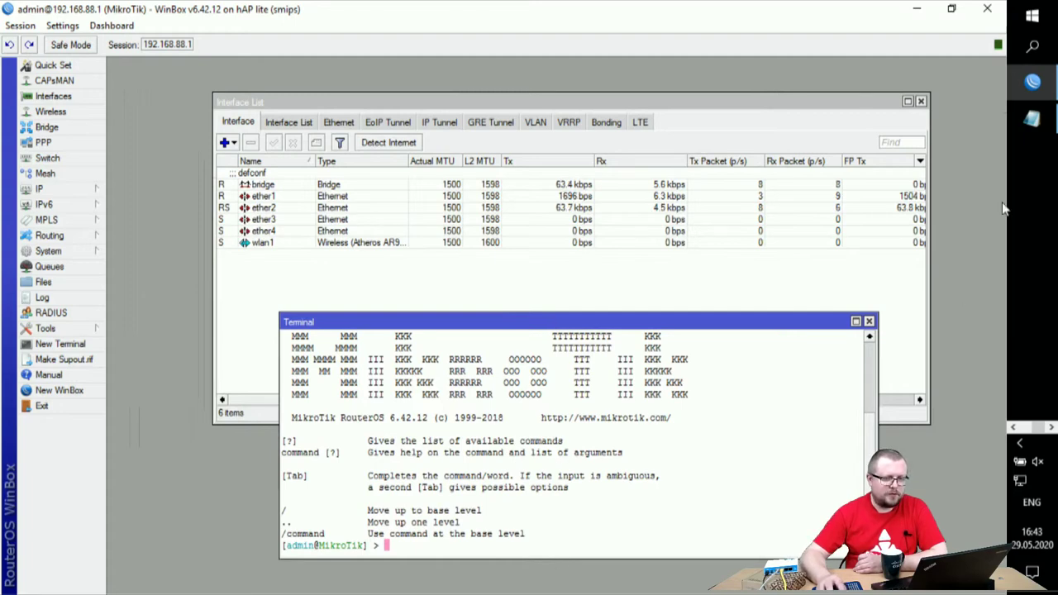
Copy the /interface 6to4 add command from Notepad again and run it in the WinBox terminal to create the sit1 tunnel
click(1032, 122)
right_click(199, 232)
click(248, 278)
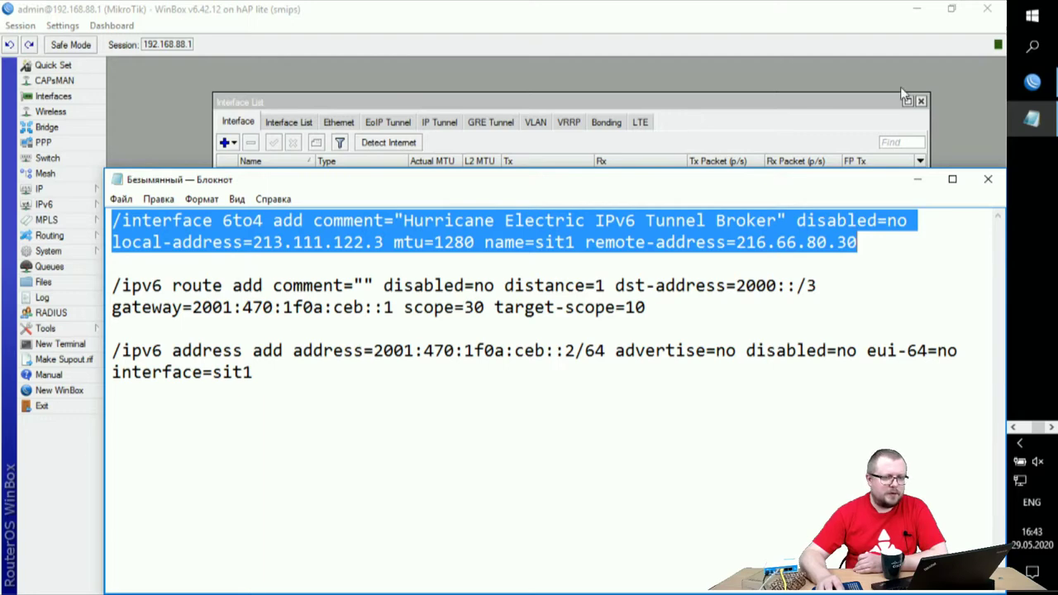
click(916, 179)
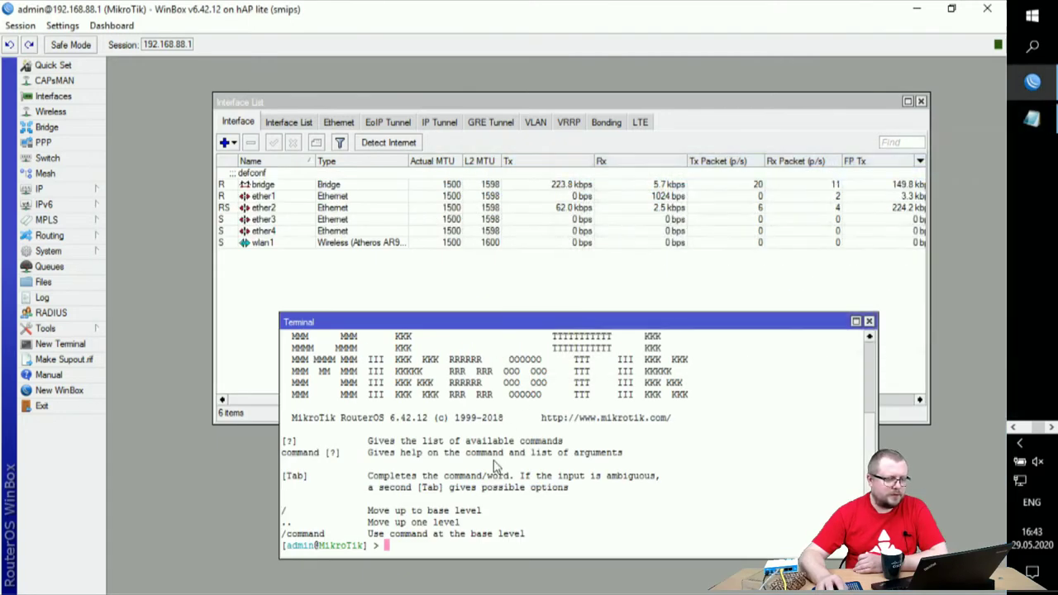
right_click(535, 454)
click(562, 516)
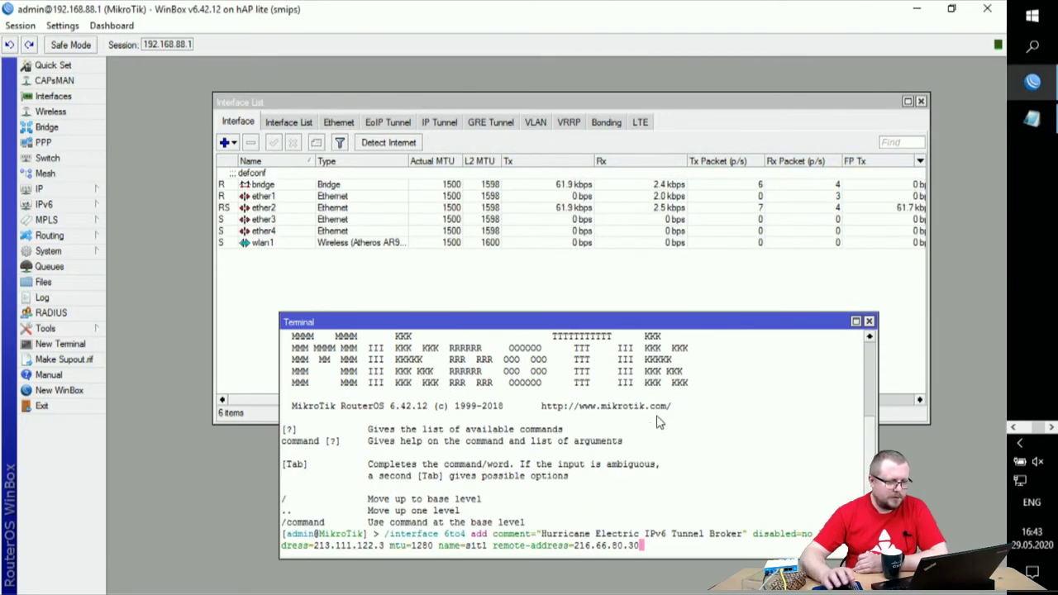
key(Return)
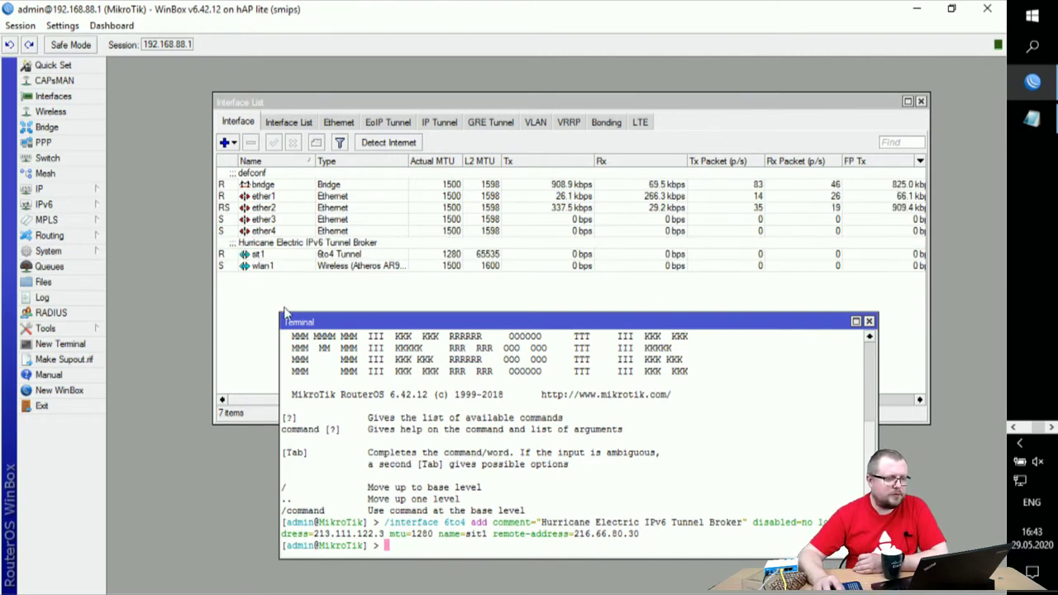
Open the sit1 tunnel interface and review its general, status and traffic details
click(266, 248)
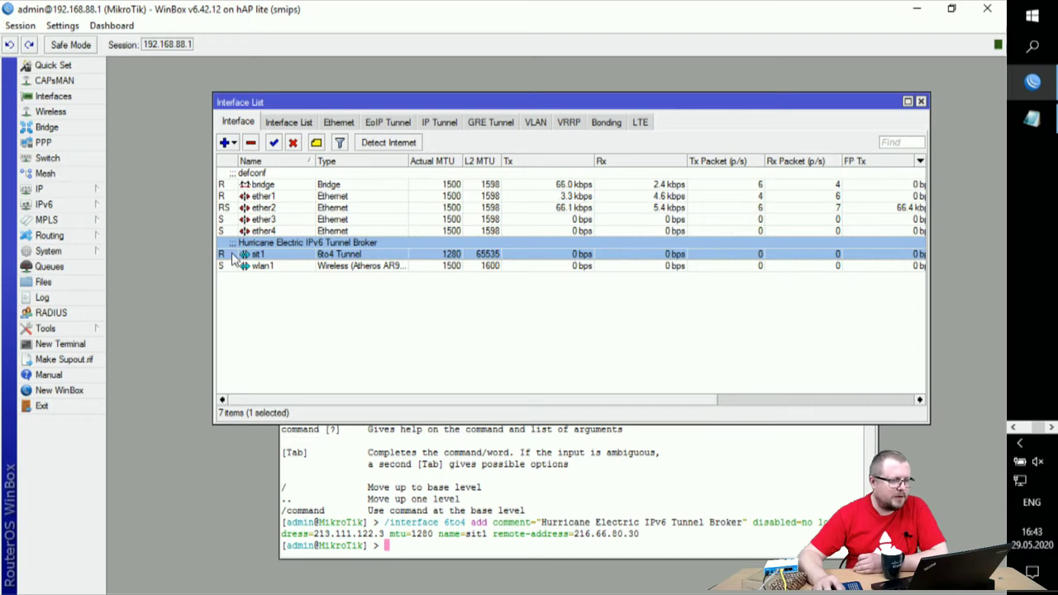
double_click(256, 255)
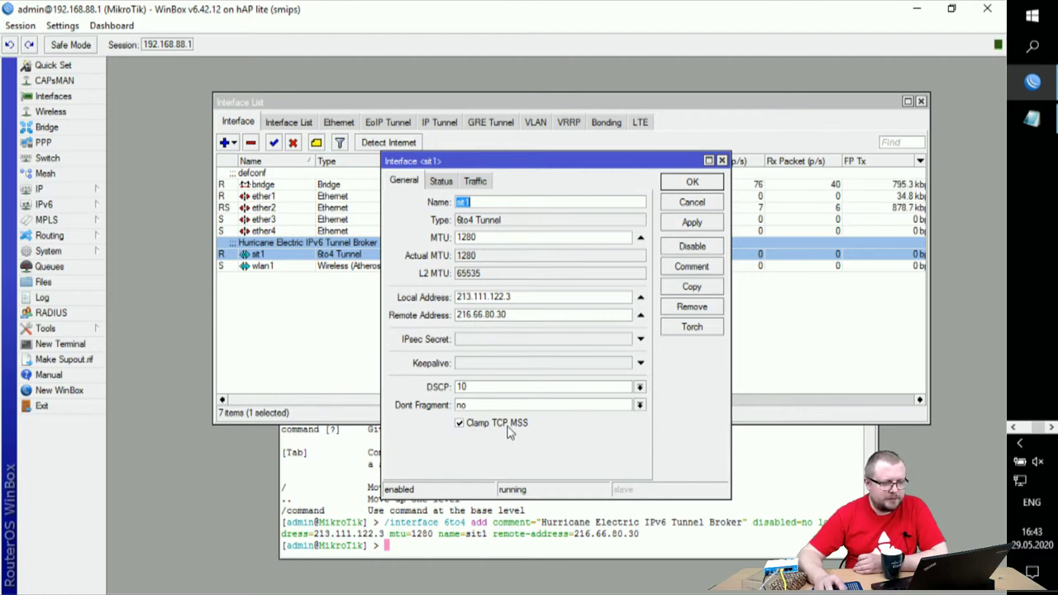
click(442, 181)
click(486, 185)
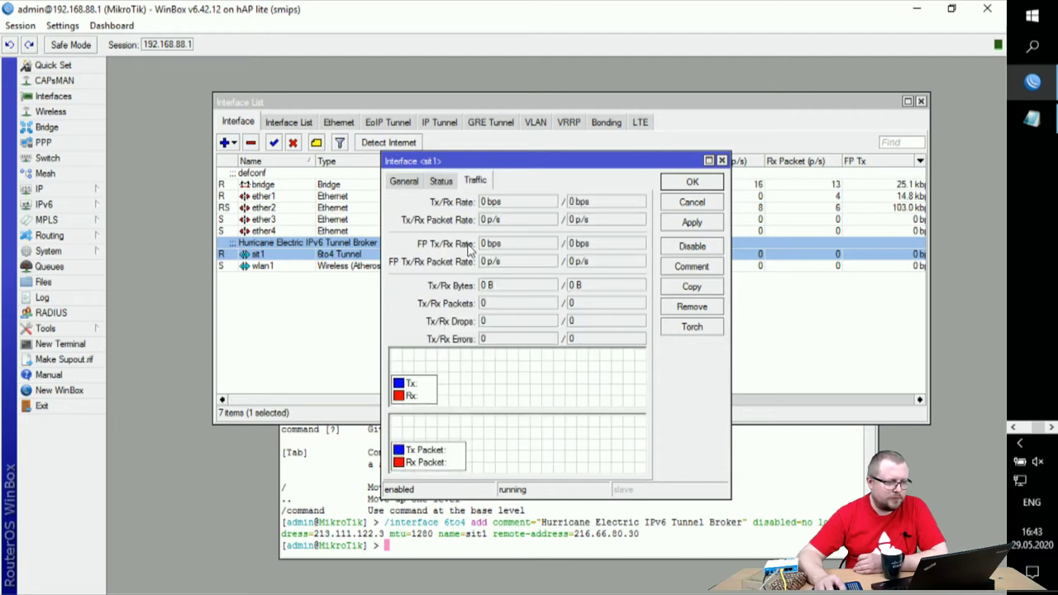
click(451, 182)
click(409, 183)
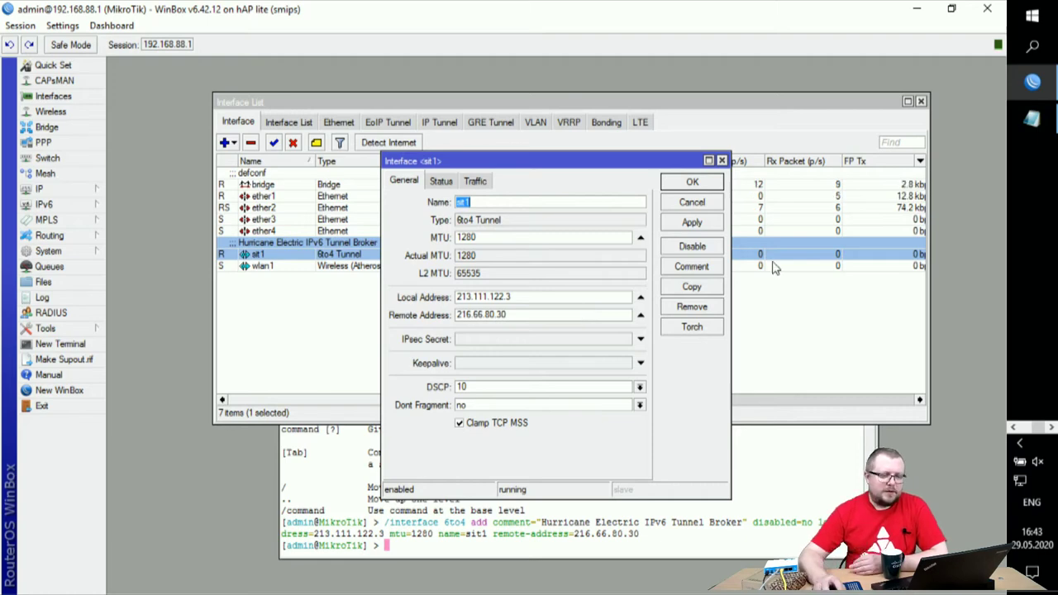
Copy the /ipv6 route add command from Notepad, return to WinBox and close the sit1 properties without saving
click(1031, 124)
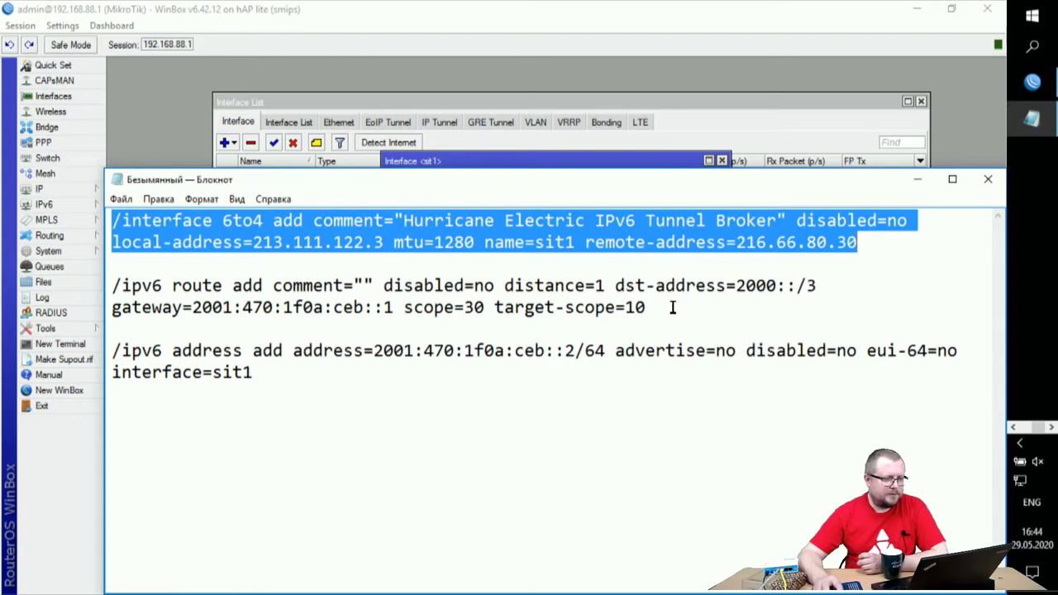
drag(645, 306, 89, 280)
right_click(138, 281)
click(182, 328)
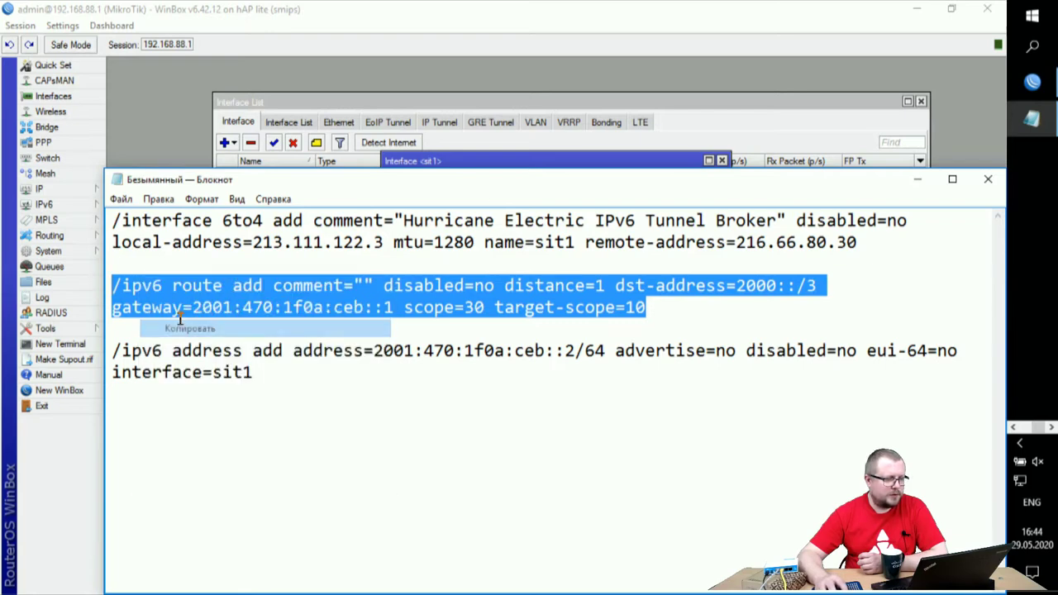
click(562, 163)
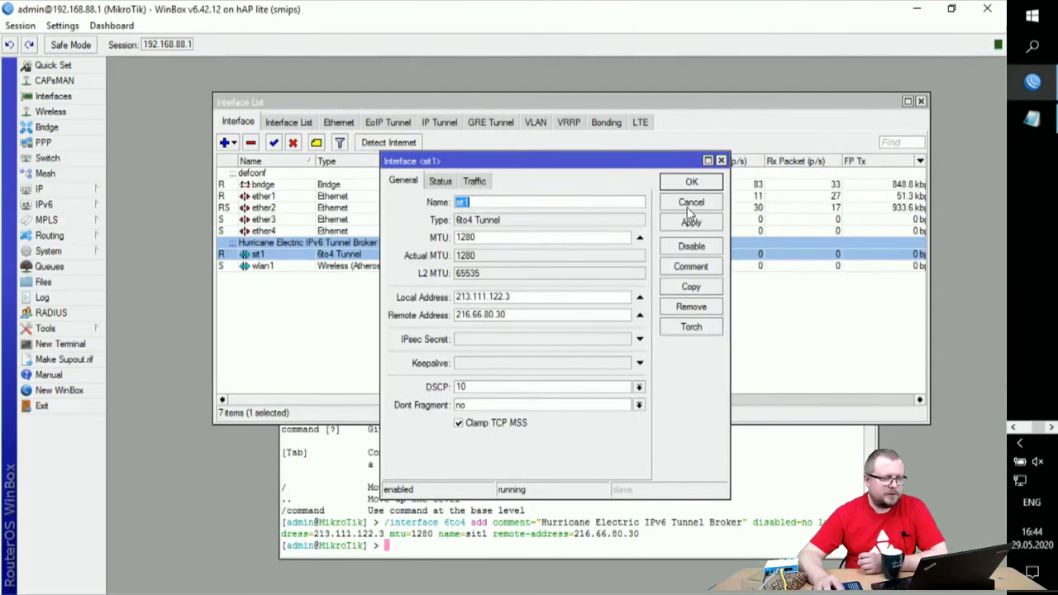
click(690, 206)
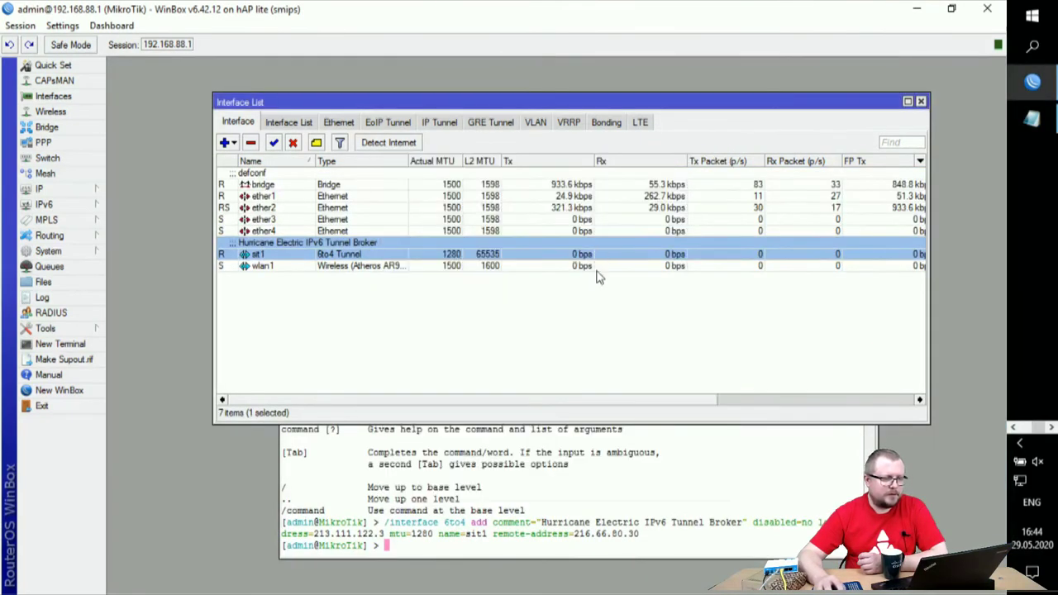
Open the IPv6 Route List beside the terminal and run the copied /ipv6 route add command for 2000::/3 with gateway 2001:470:1f0a:ceb::1
click(73, 207)
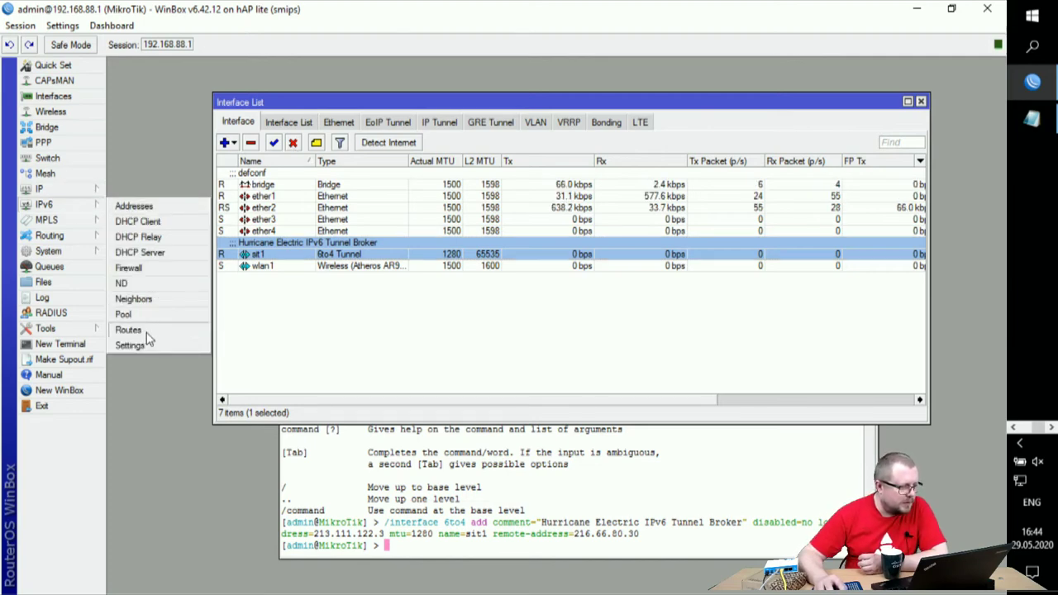
click(148, 331)
drag(524, 205, 348, 94)
click(539, 457)
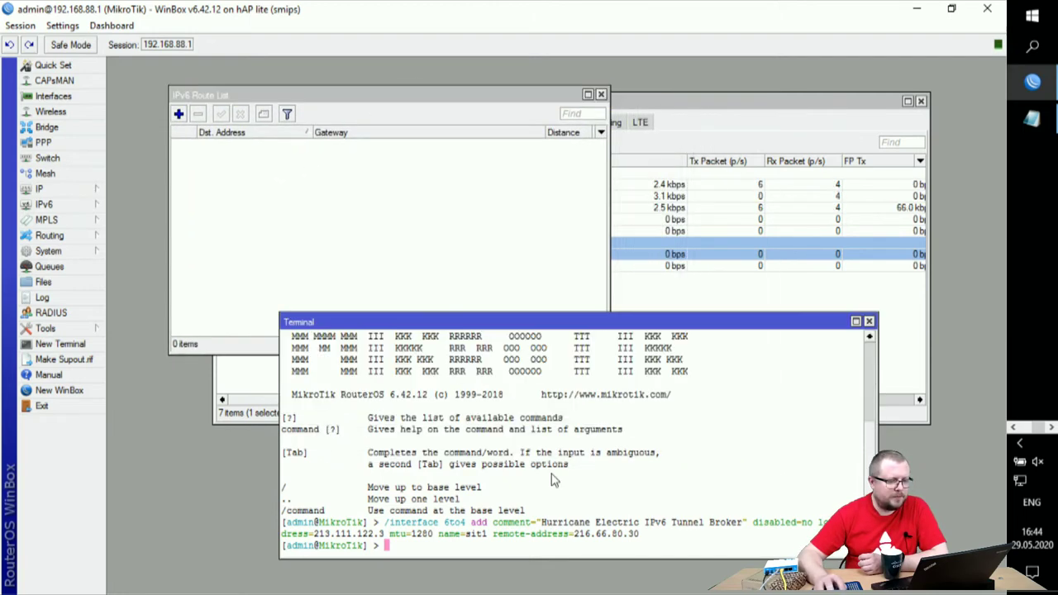
right_click(568, 440)
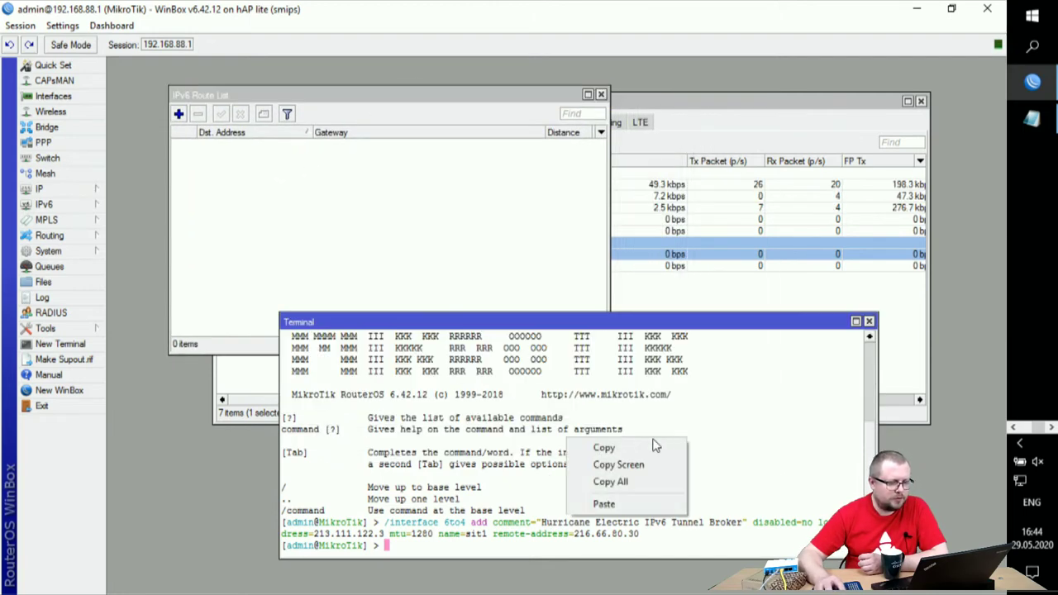
click(616, 506)
key(Return)
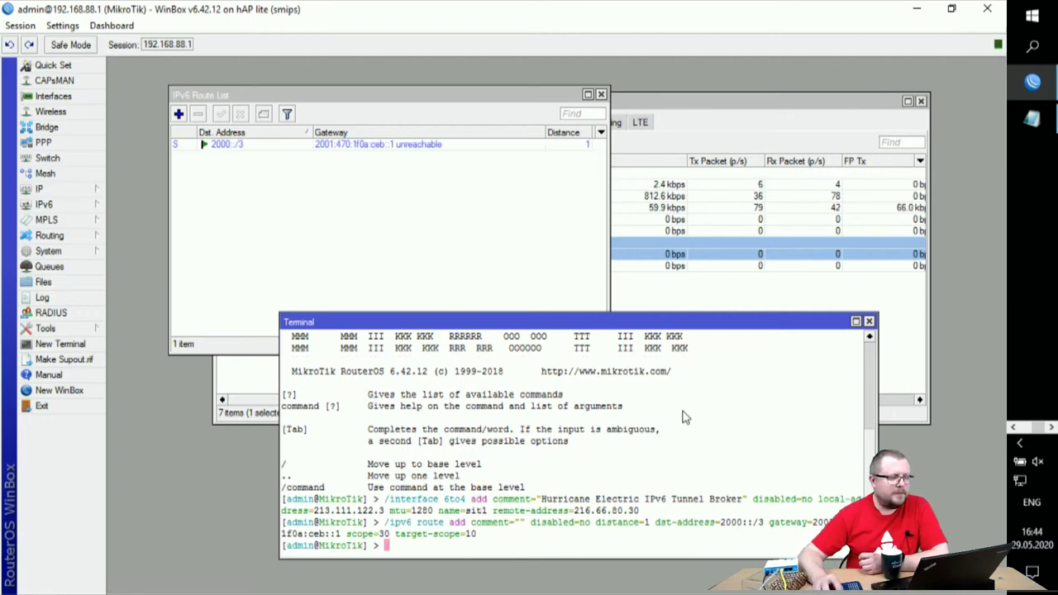
Open the 2000::/3 route from the IPv6 Route List, check its destination and gateway, and close it
click(263, 178)
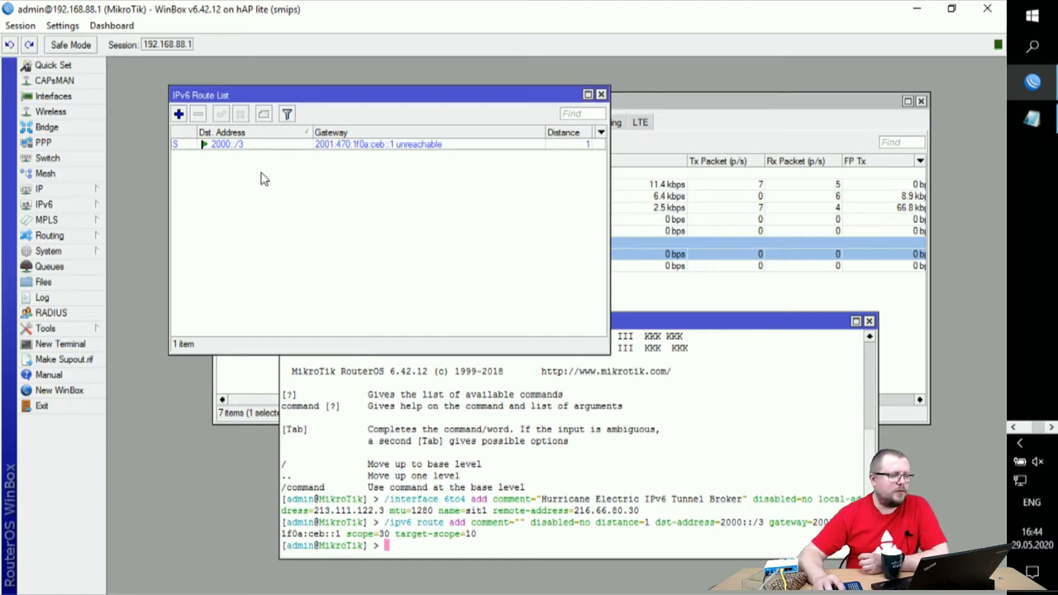
double_click(216, 145)
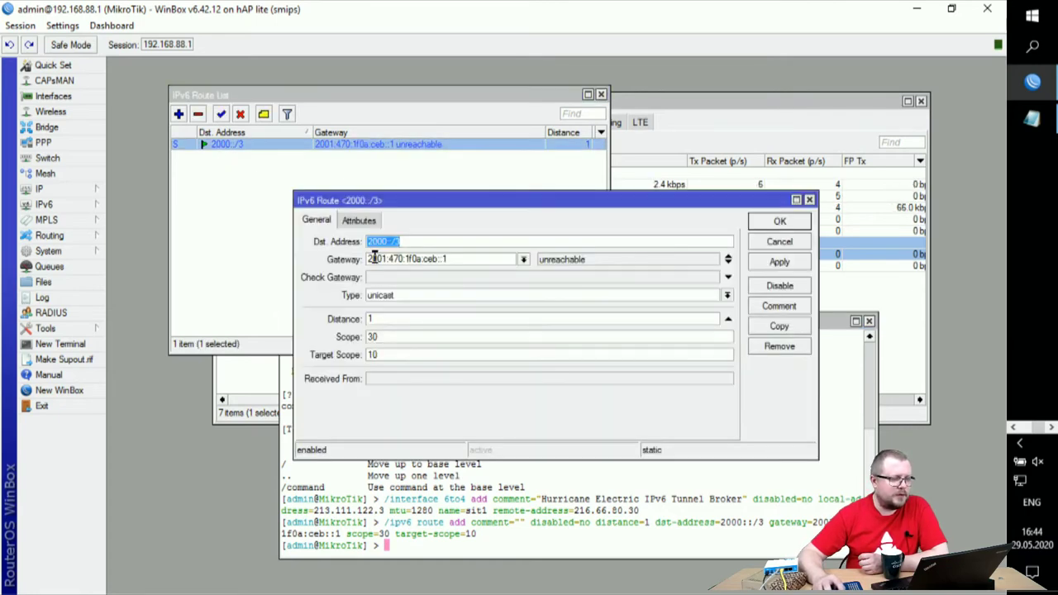
click(411, 242)
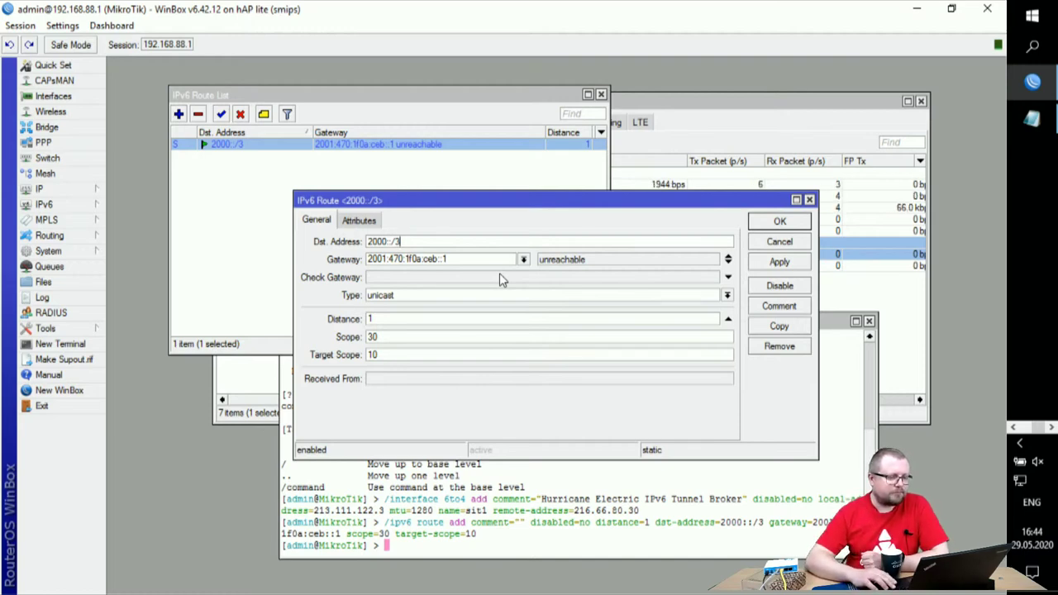
click(780, 222)
Copy the /ipv6 address add command for interface sit1 from Notepad and return to the Interface List in WinBox
click(1032, 118)
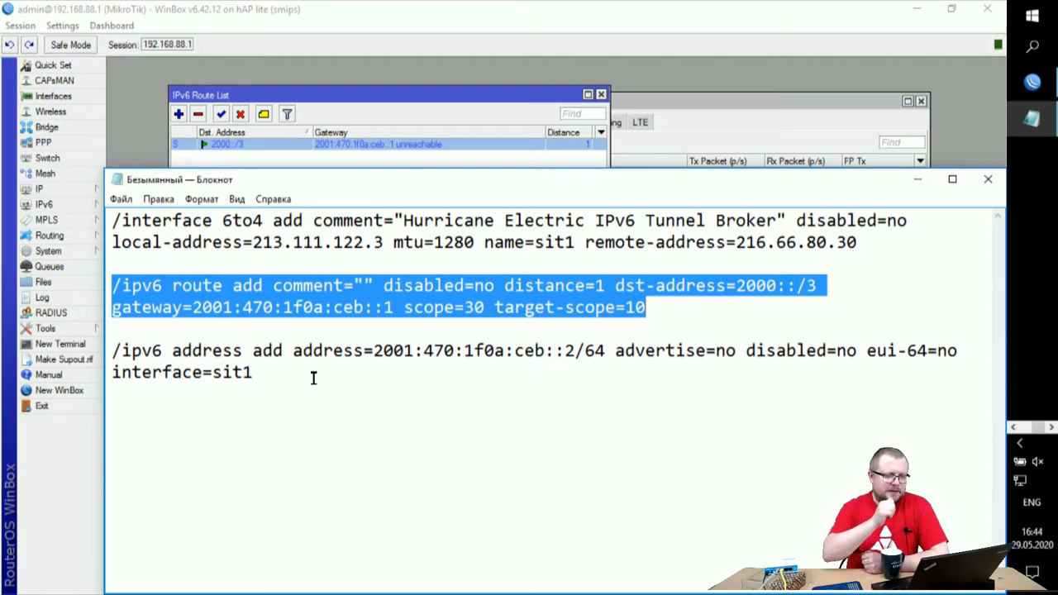
drag(313, 378, 110, 349)
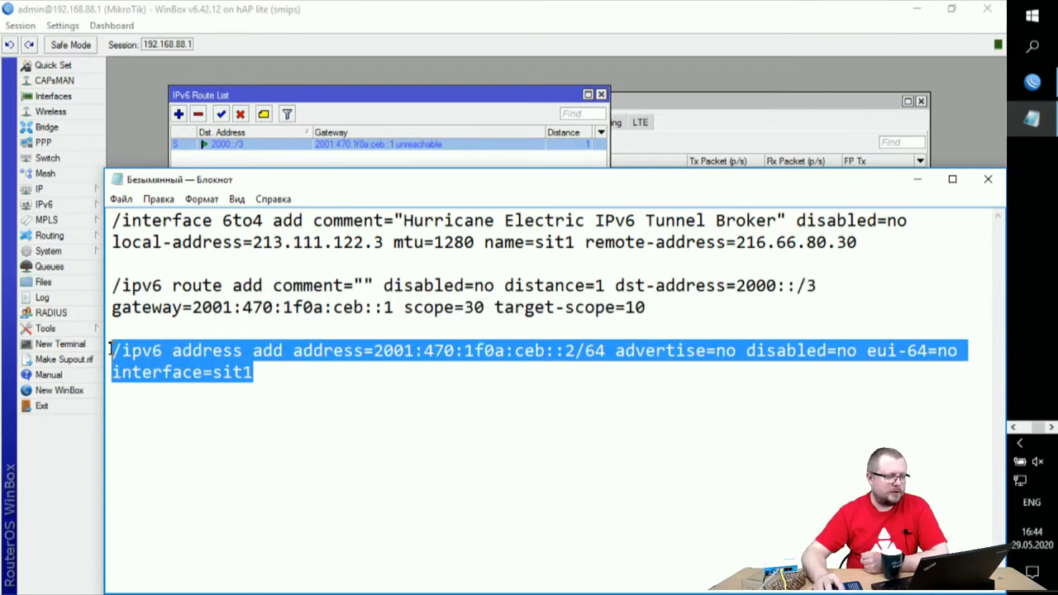
right_click(128, 351)
click(165, 397)
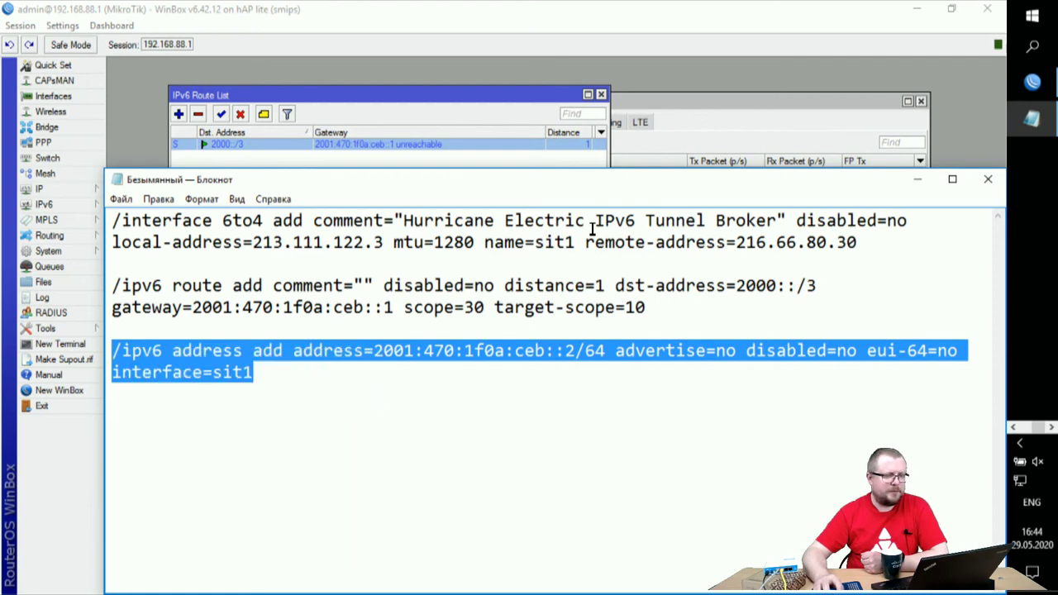
click(714, 135)
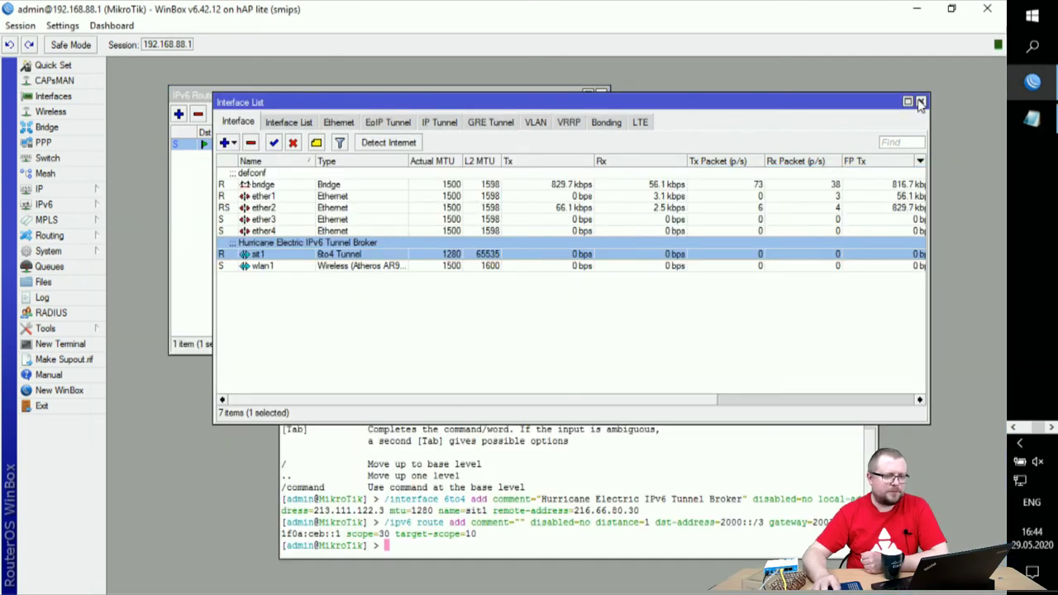
Close the Interface List, open the IPv6 Address List above the terminal, and widen it to show the full addresses
click(920, 102)
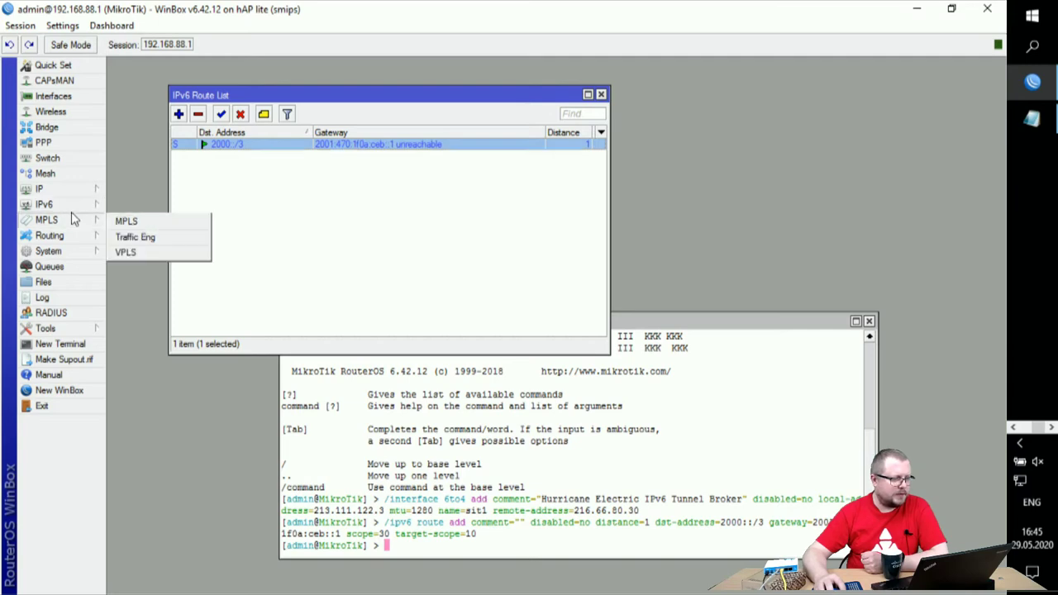
mouse_move(71, 205)
click(124, 206)
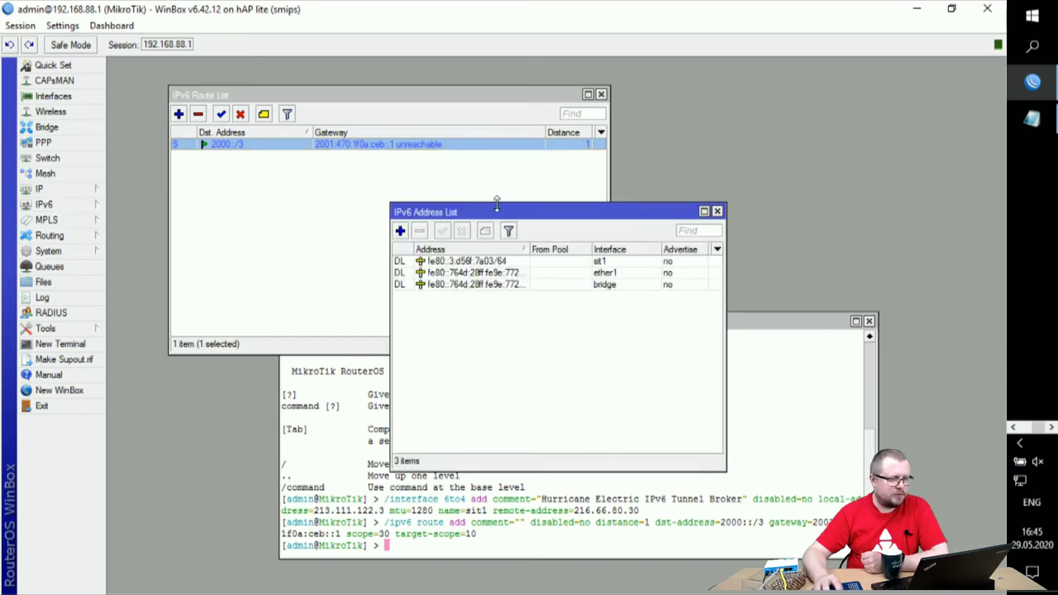
drag(510, 213, 457, 85)
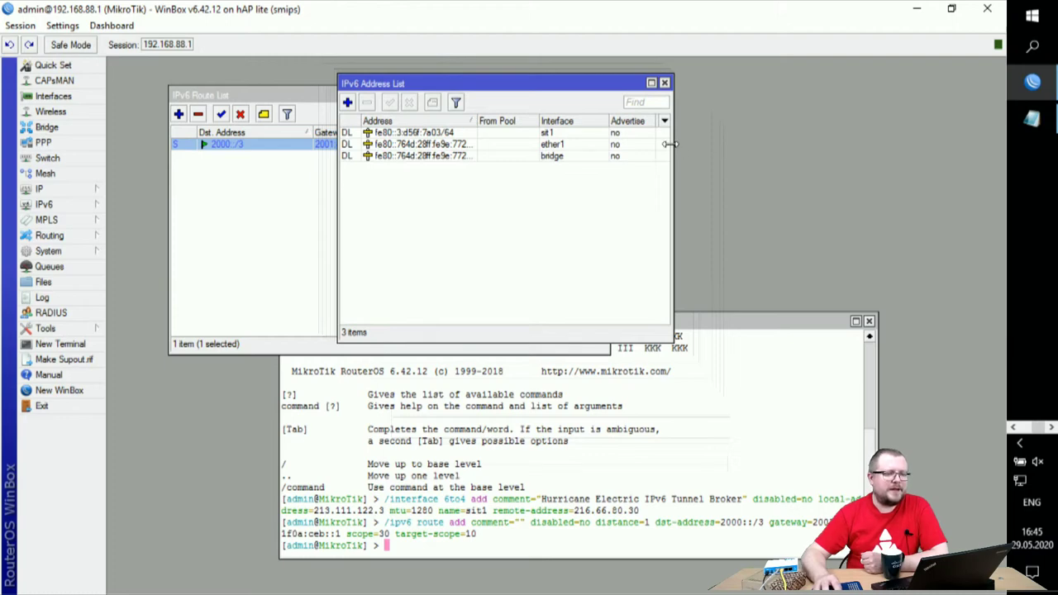
drag(672, 144, 809, 144)
drag(476, 121, 521, 120)
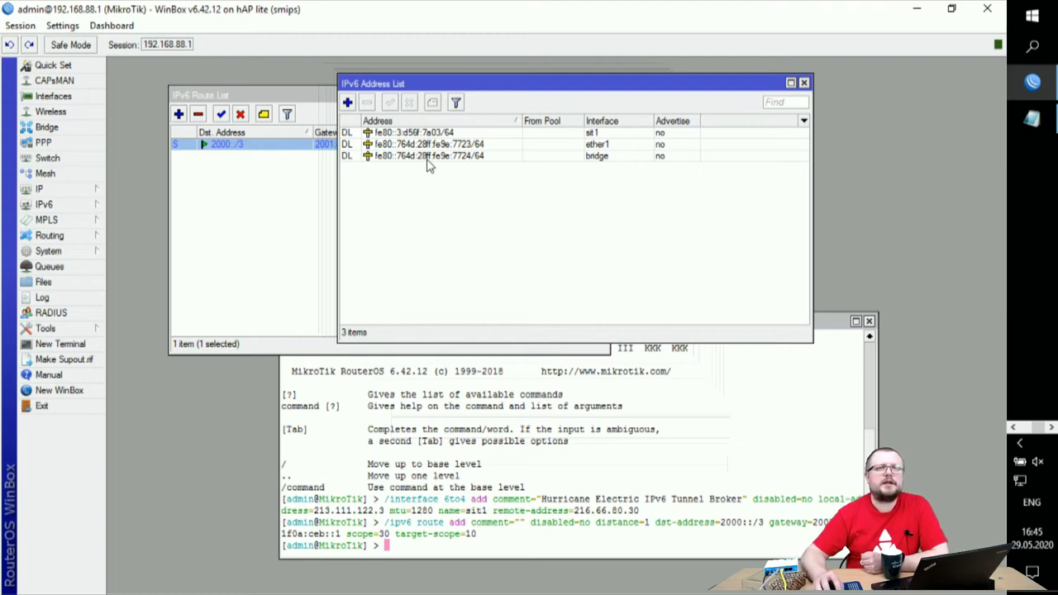
mouse_move(428, 165)
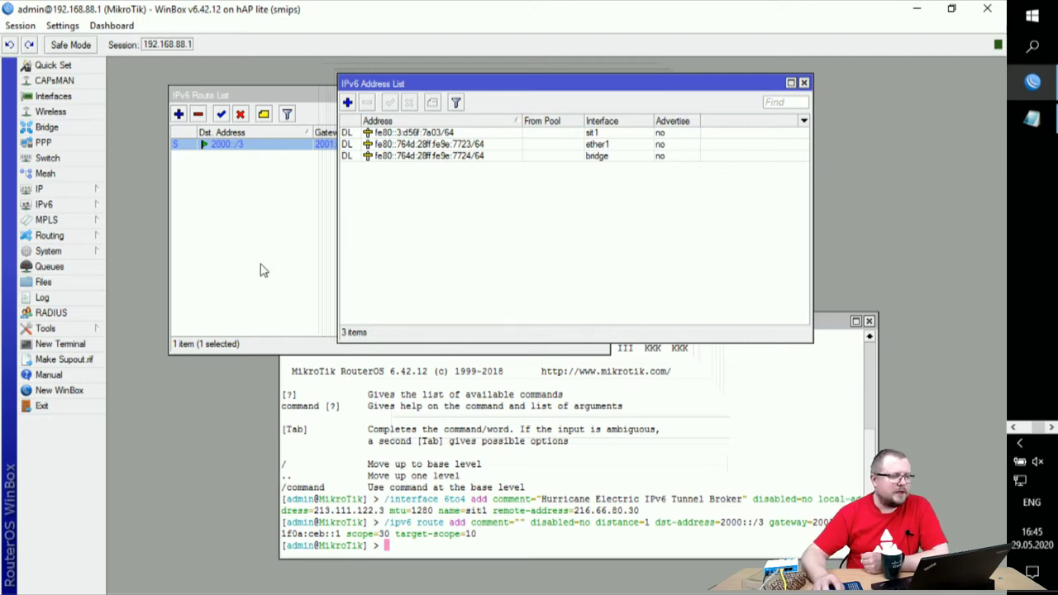
Run the copied /ipv6 address add command for 2001:470:1f0a:ceb::2/64 on sit1, and move the terminal up over the lists
right_click(576, 462)
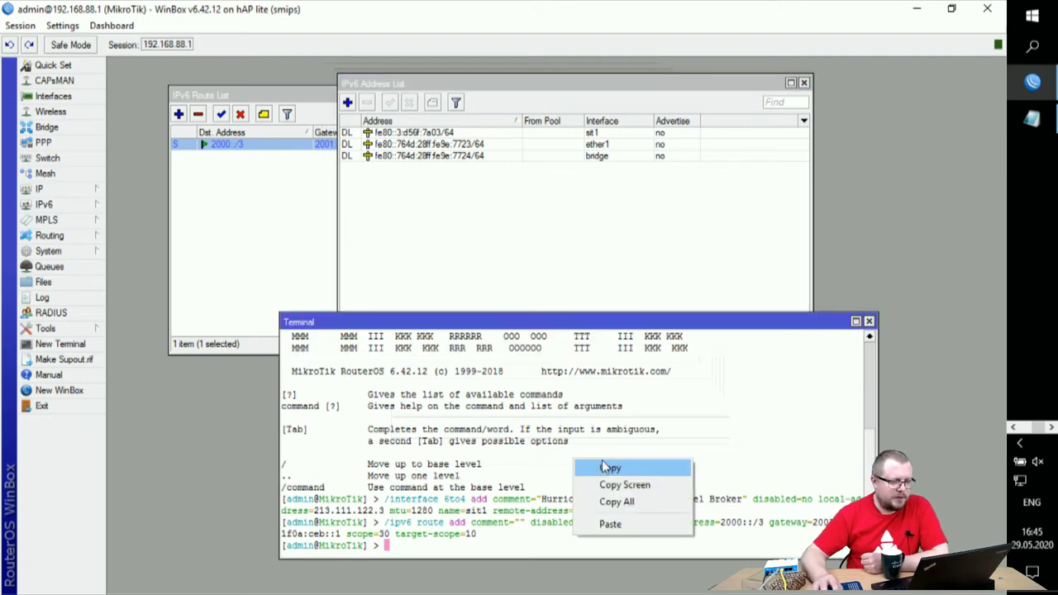
click(612, 523)
key(Return)
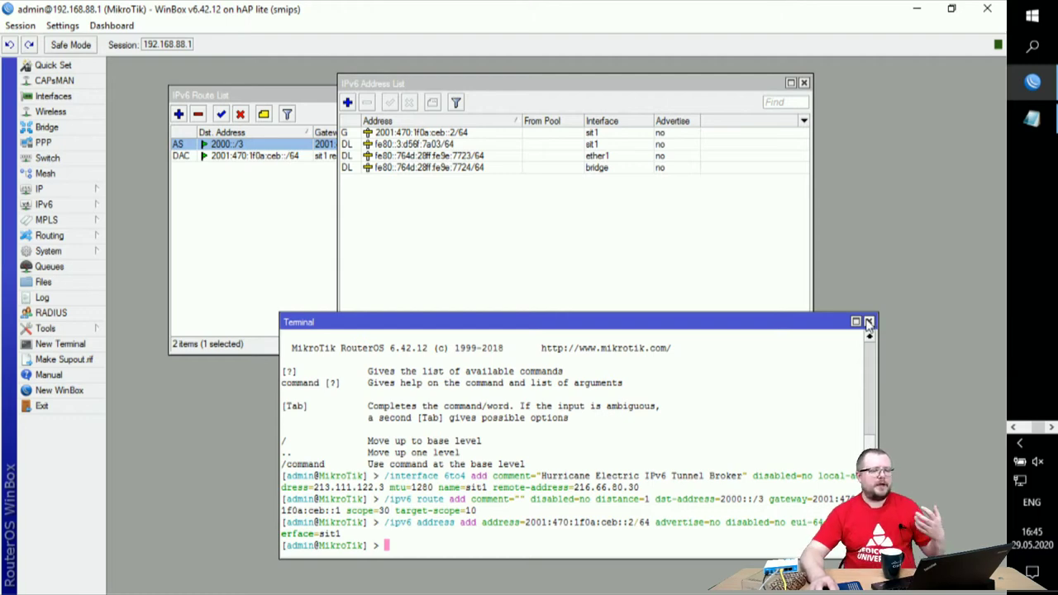
drag(759, 324, 622, 147)
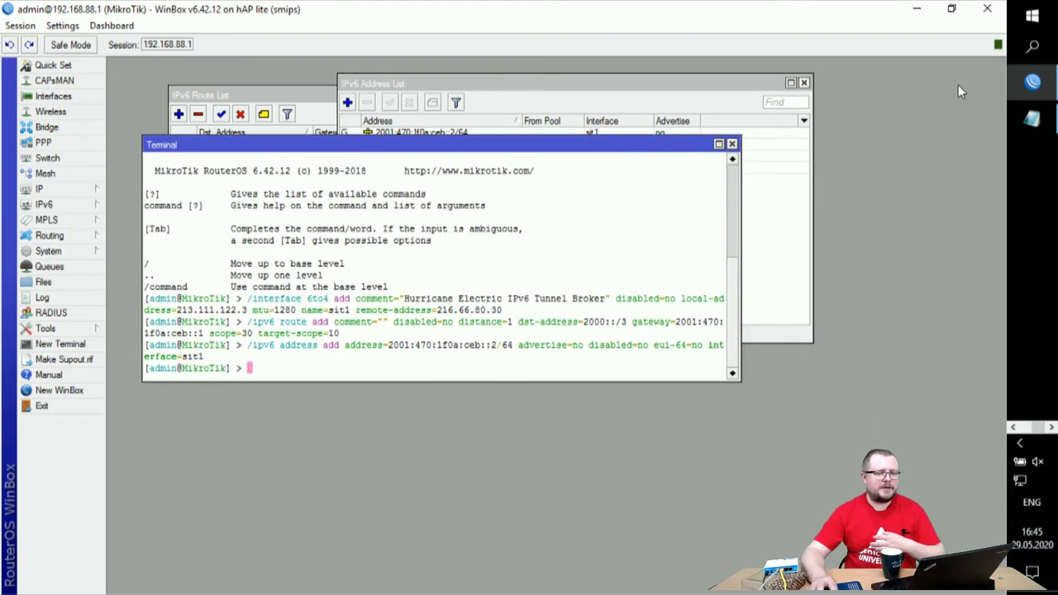
Switch to the Tunnel Details page in Firefox and copy the Server IPv6 Address 2001:470:1f0a:ceb::1 from the IPv6 Tunnel section
click(1036, 86)
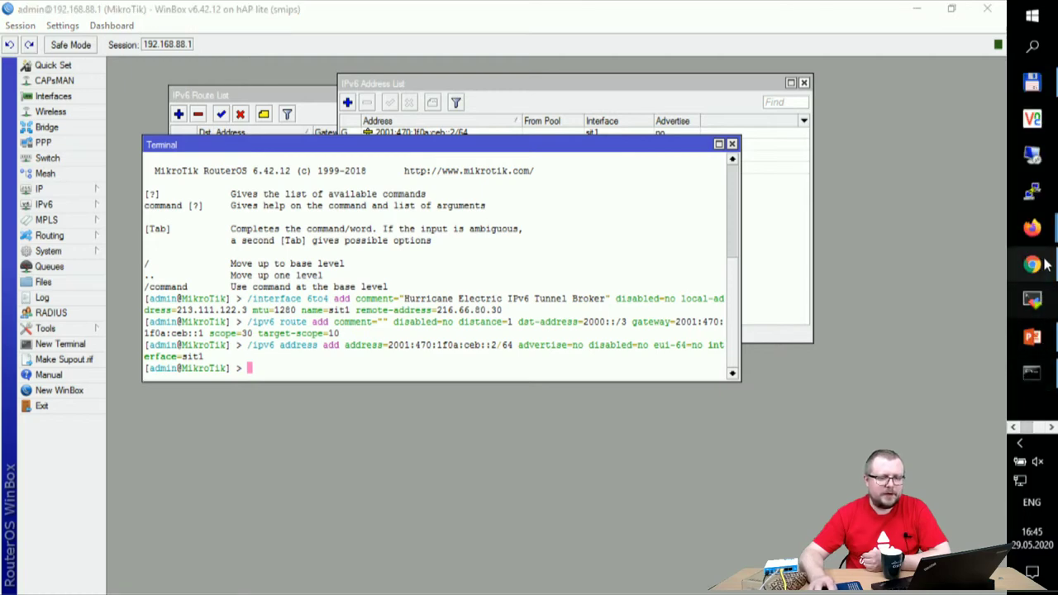
click(1044, 264)
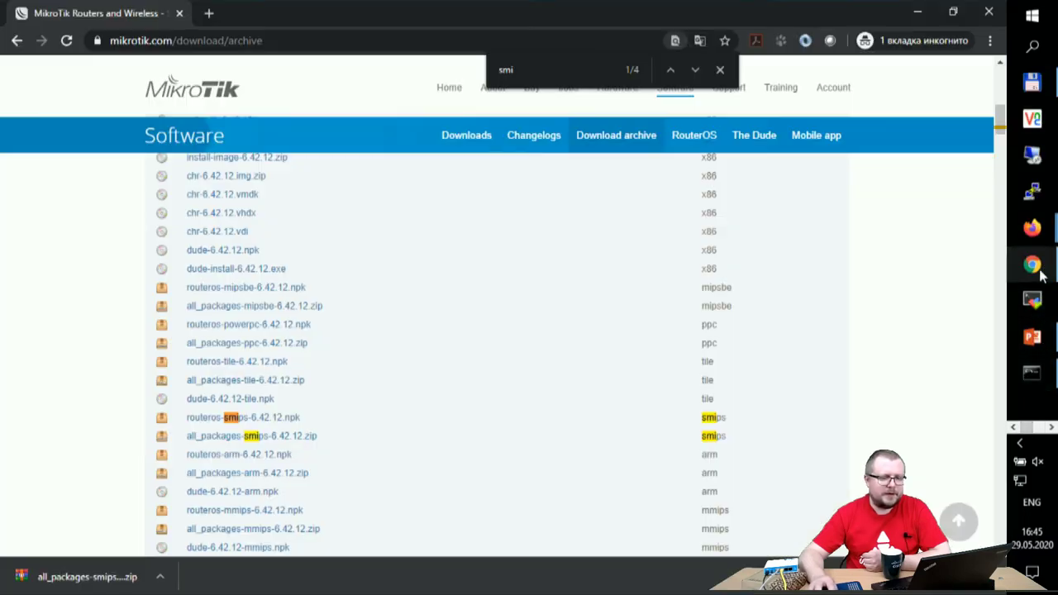
click(928, 11)
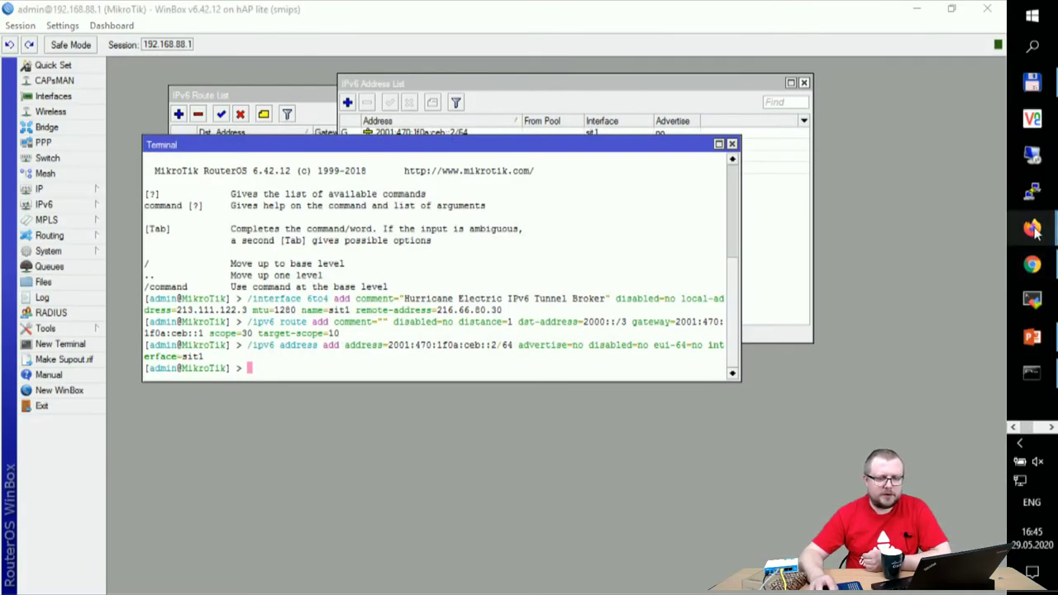
mouse_move(1033, 230)
click(922, 438)
click(447, 180)
click(298, 146)
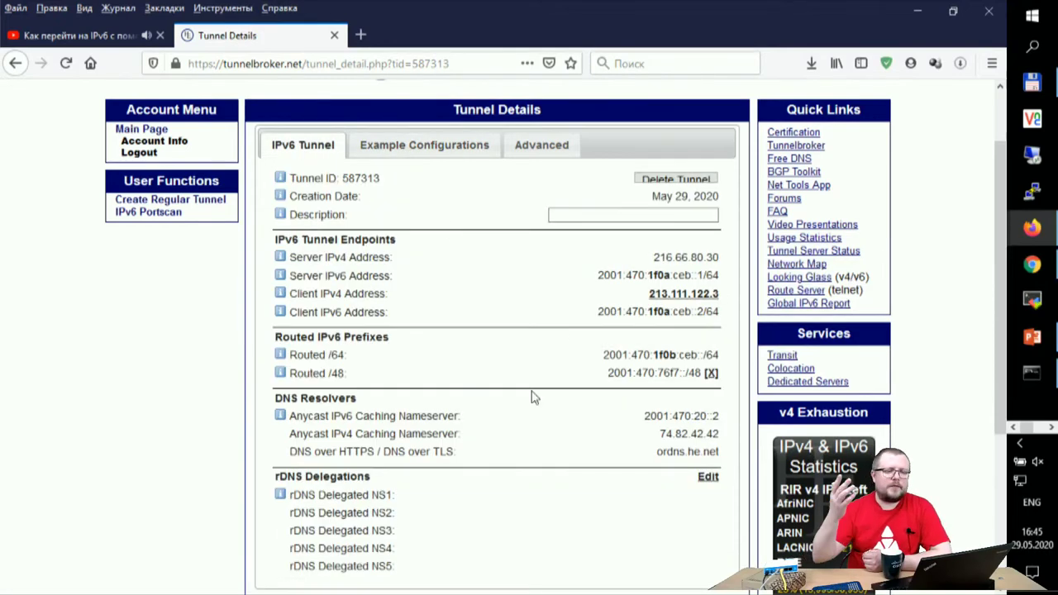
drag(593, 277, 704, 277)
right_click(606, 271)
click(630, 282)
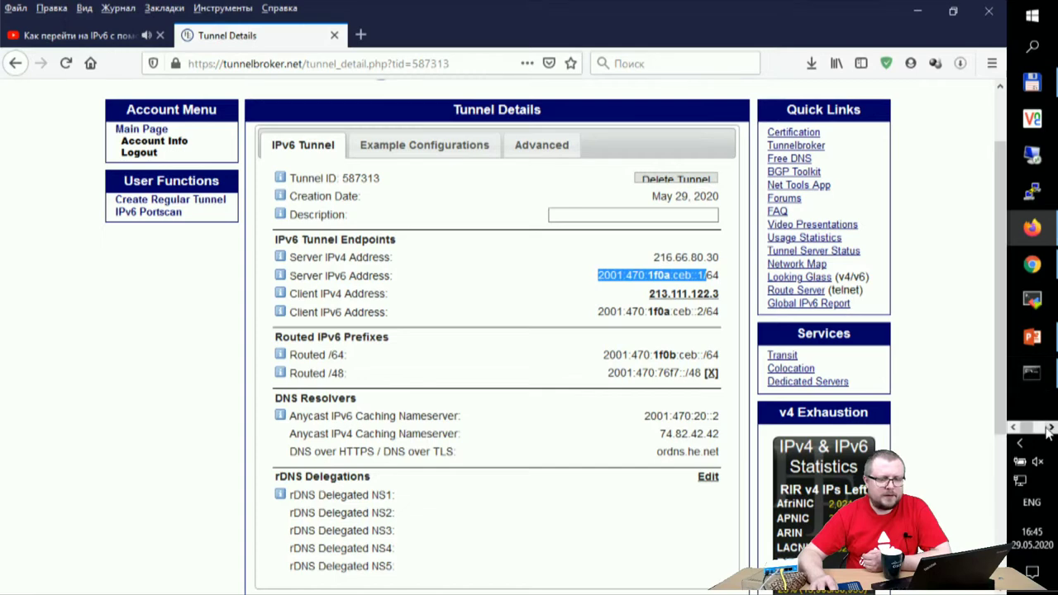
Return to WinBox, ping the tunnel server address 2001:470:1f0a:ceb::1 from the terminal, and stop the ping
click(1040, 368)
click(1033, 81)
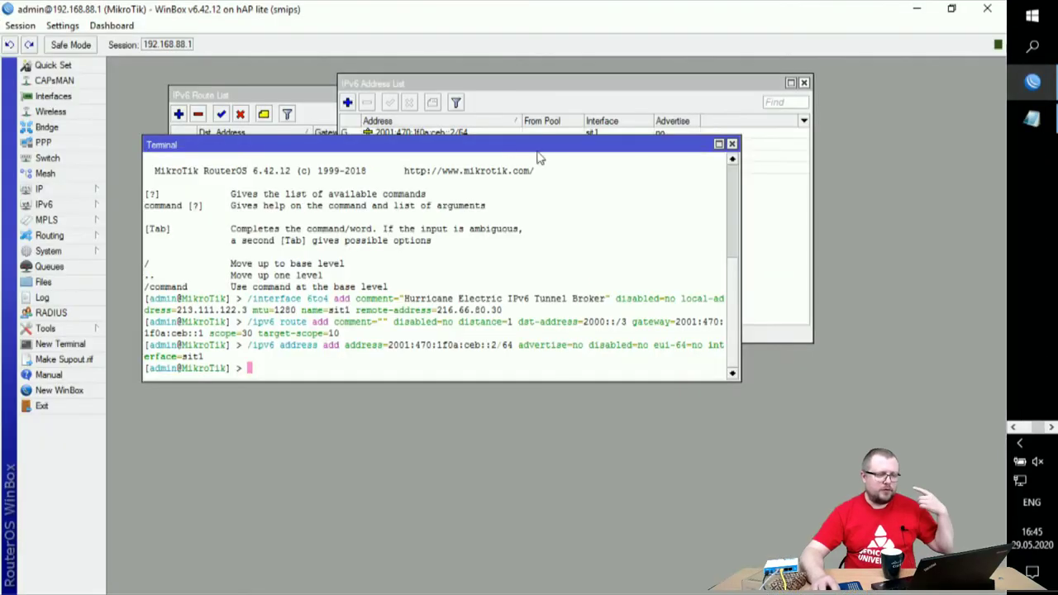
text(ping)
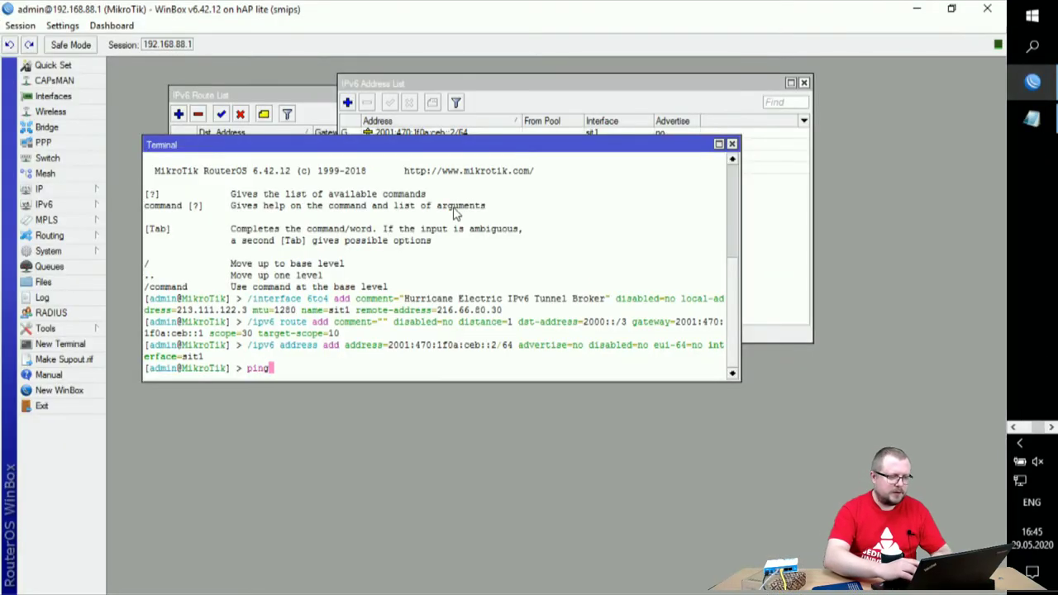
right_click(453, 213)
click(492, 276)
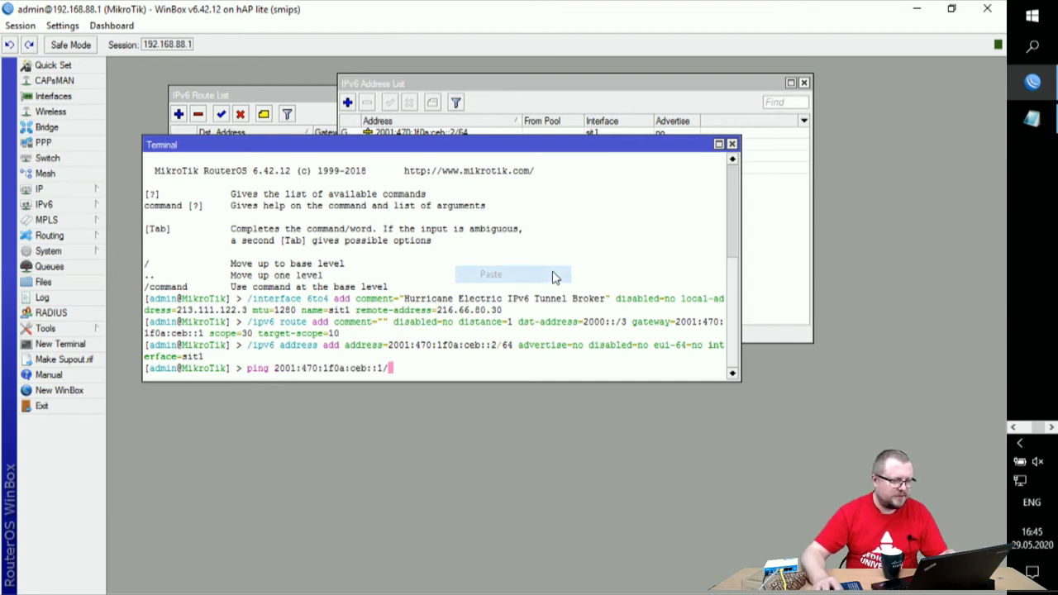
key(Return)
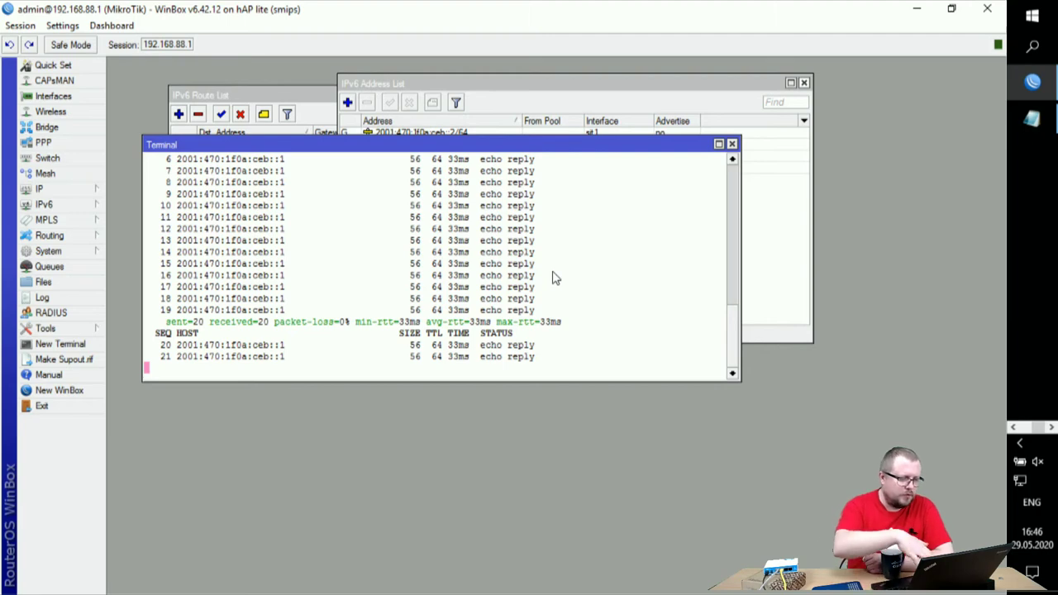
key(ctrl+c)
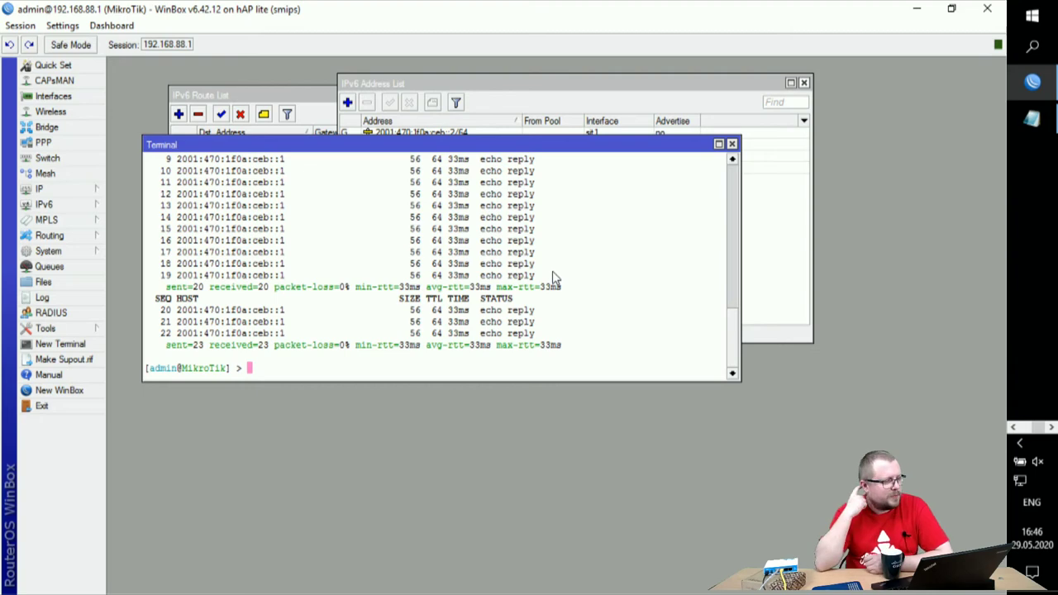
click(568, 86)
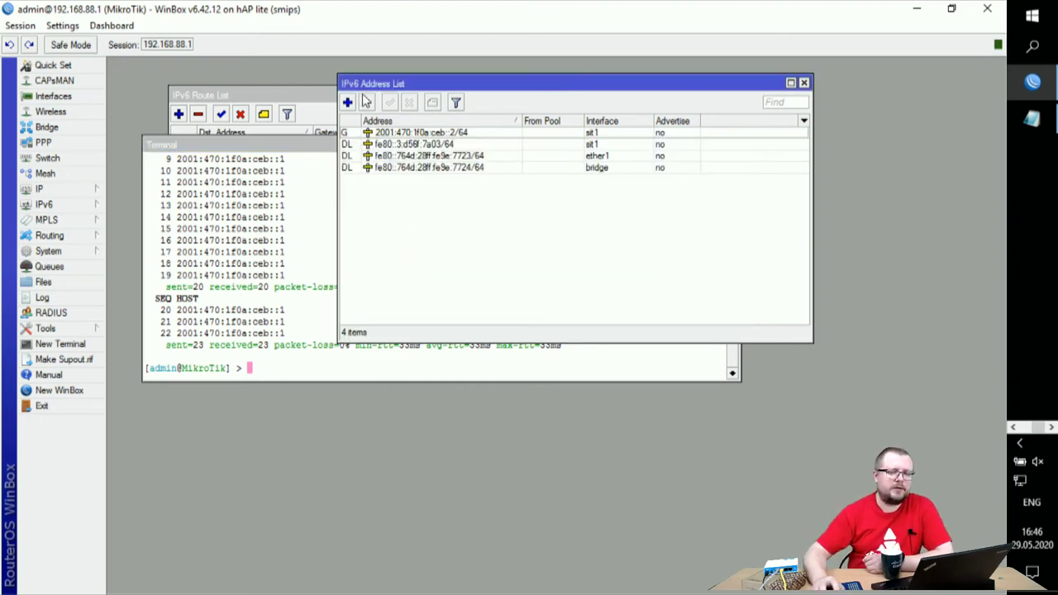
drag(1044, 428, 1027, 429)
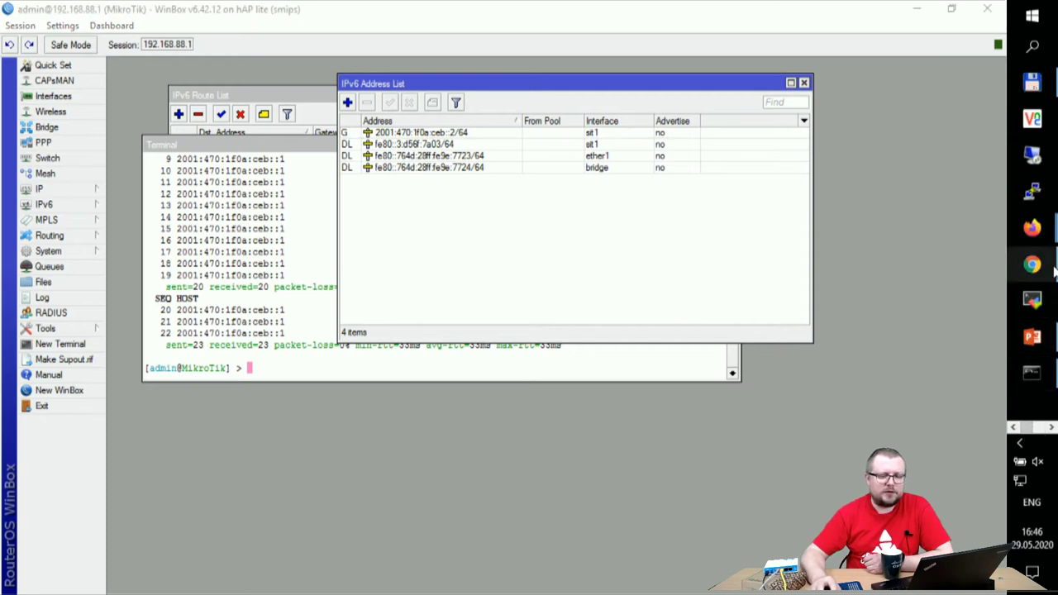
mouse_move(1034, 229)
click(926, 423)
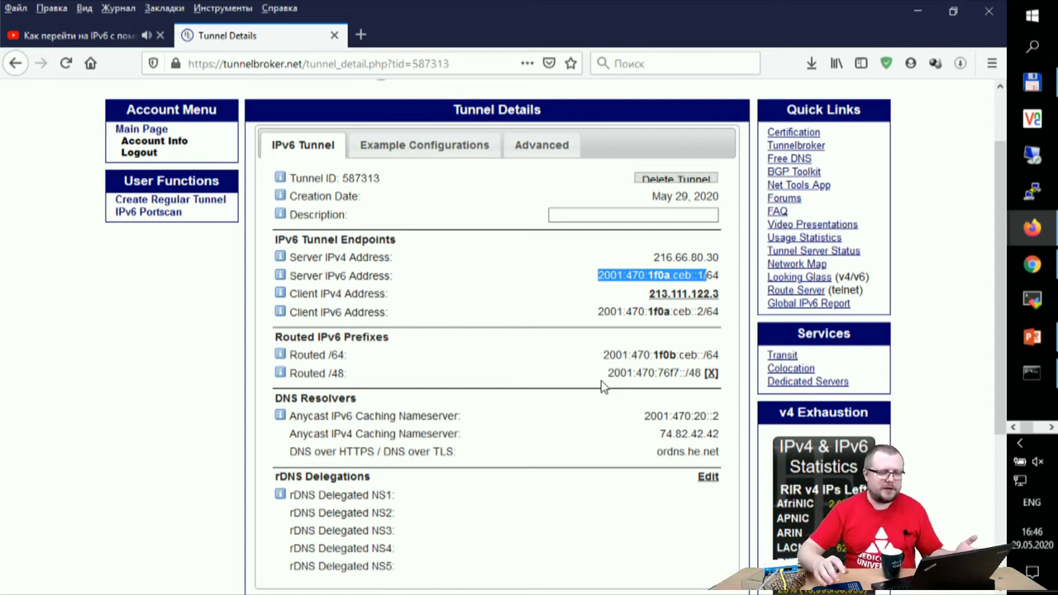
drag(608, 373, 704, 373)
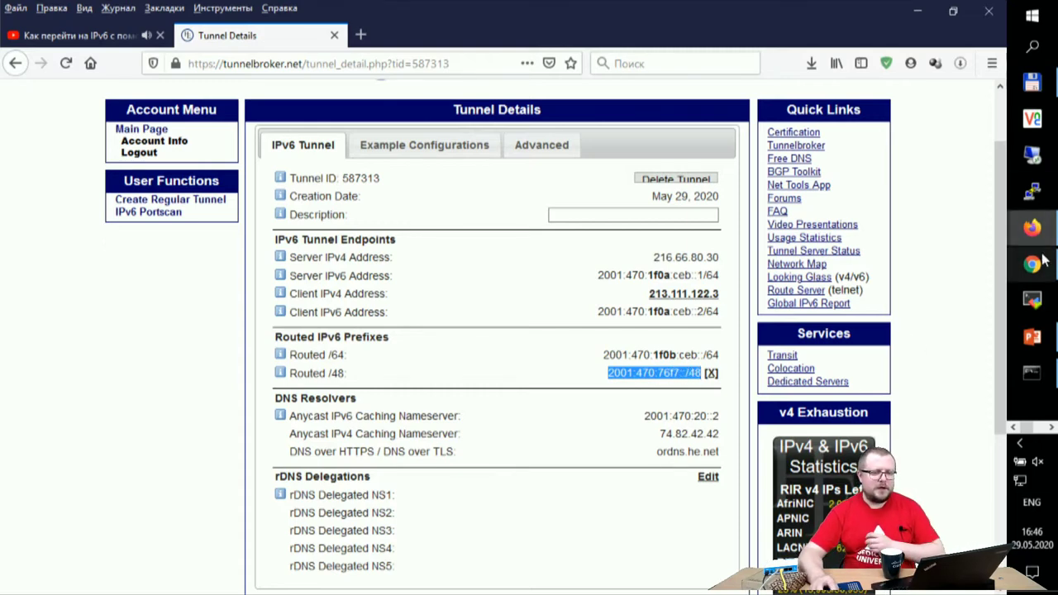
click(1051, 427)
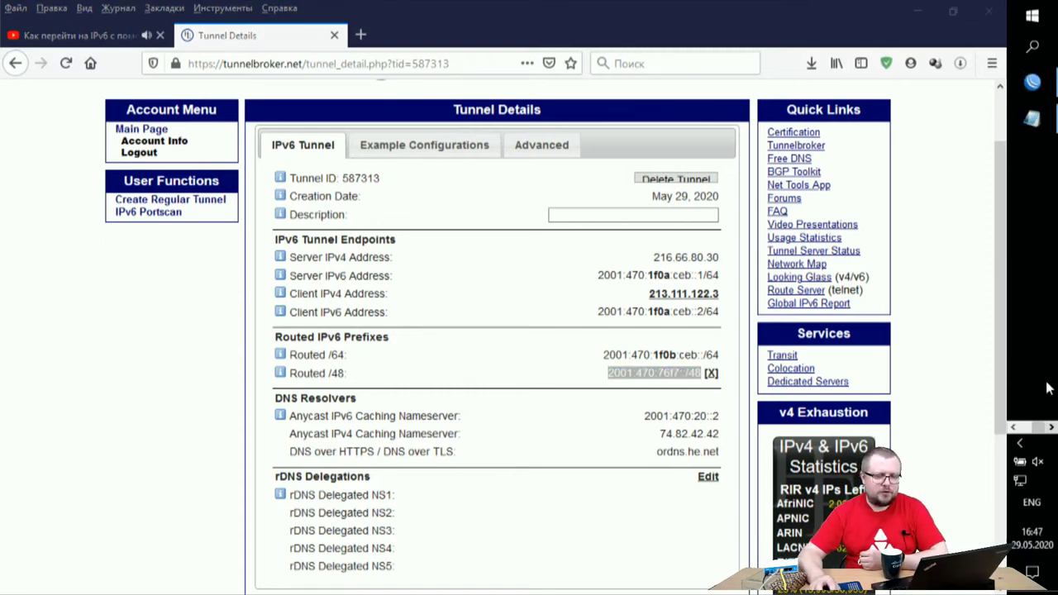
click(1032, 81)
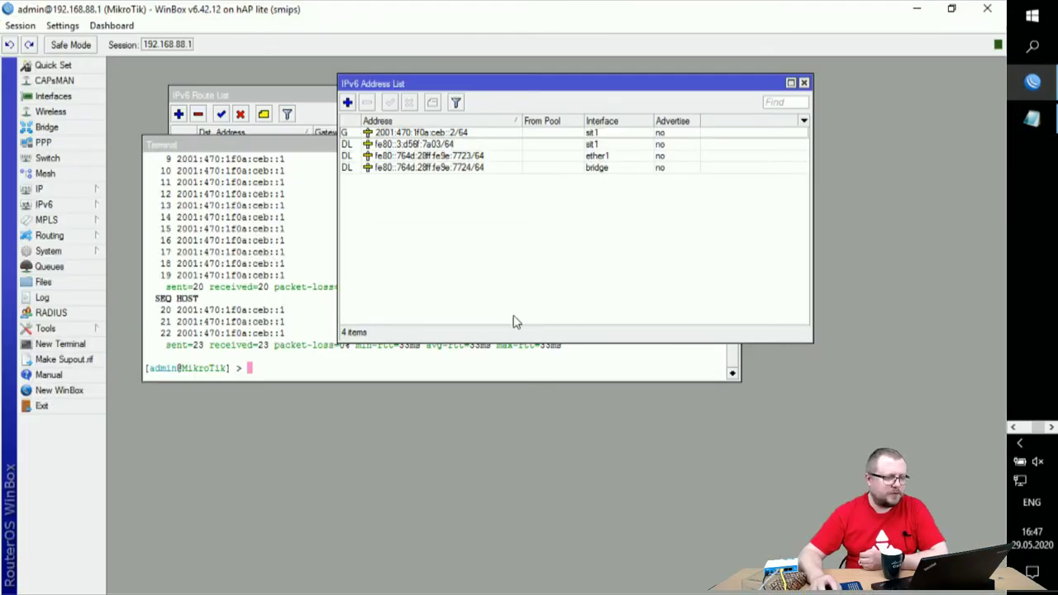
Start a new IPv6 address on the bridge interface and paste the copied prefix 2001:470:76f7::/48 as its address
click(347, 101)
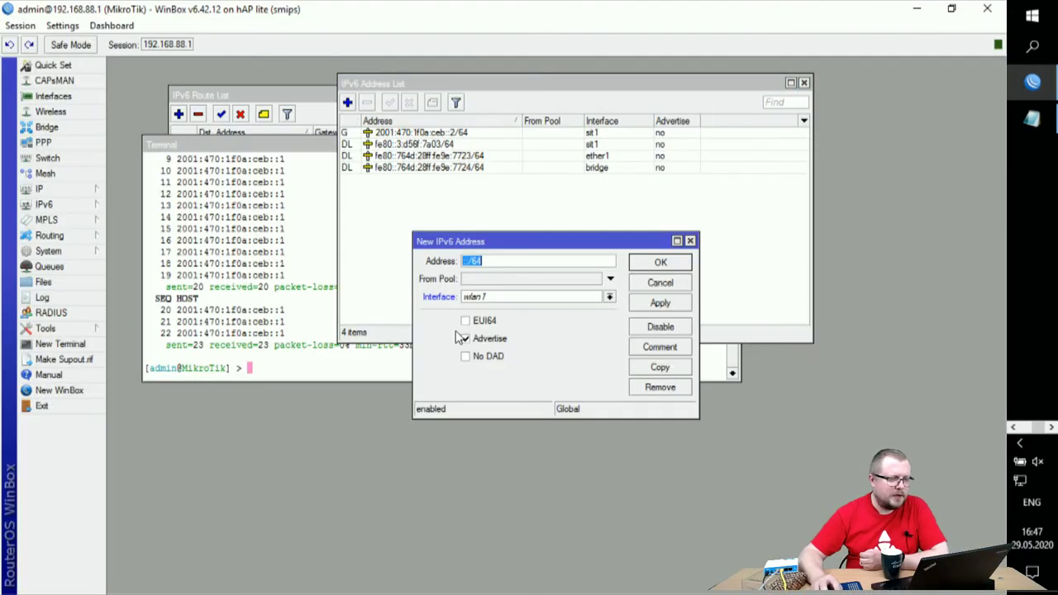
click(609, 297)
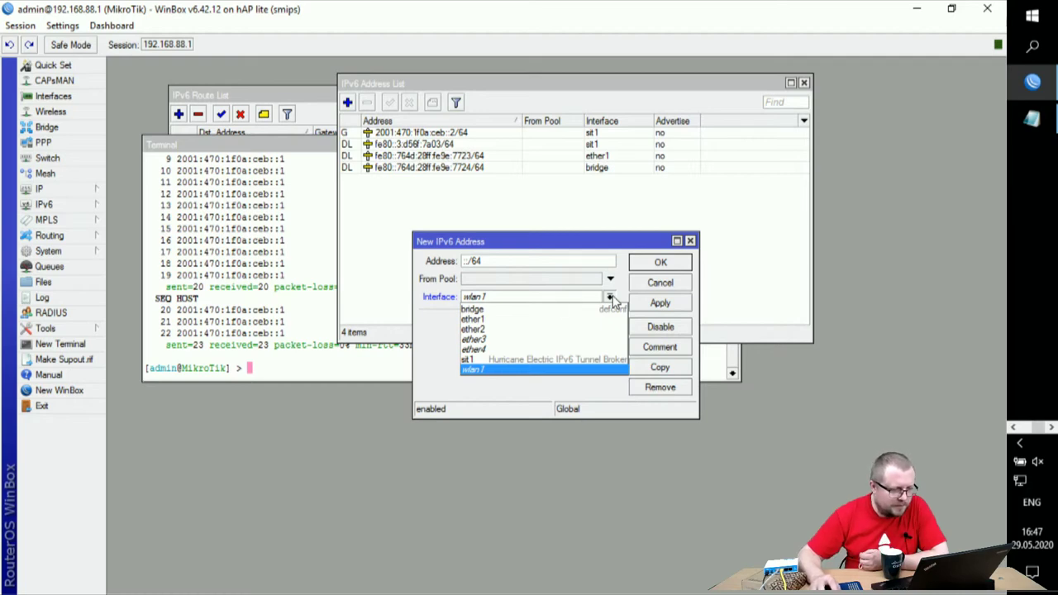
click(492, 309)
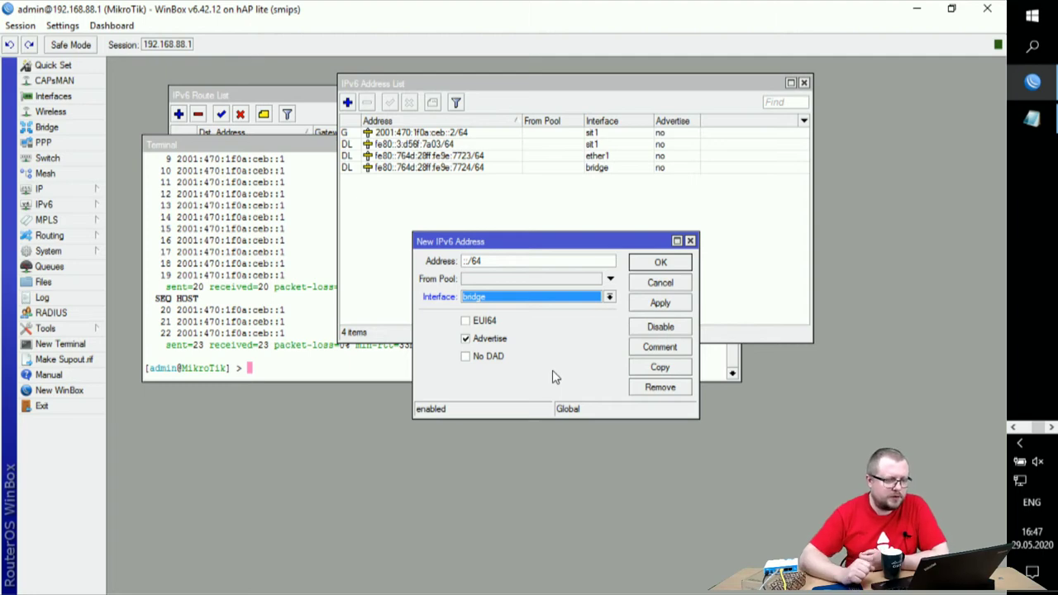
click(496, 261)
double_click(501, 261)
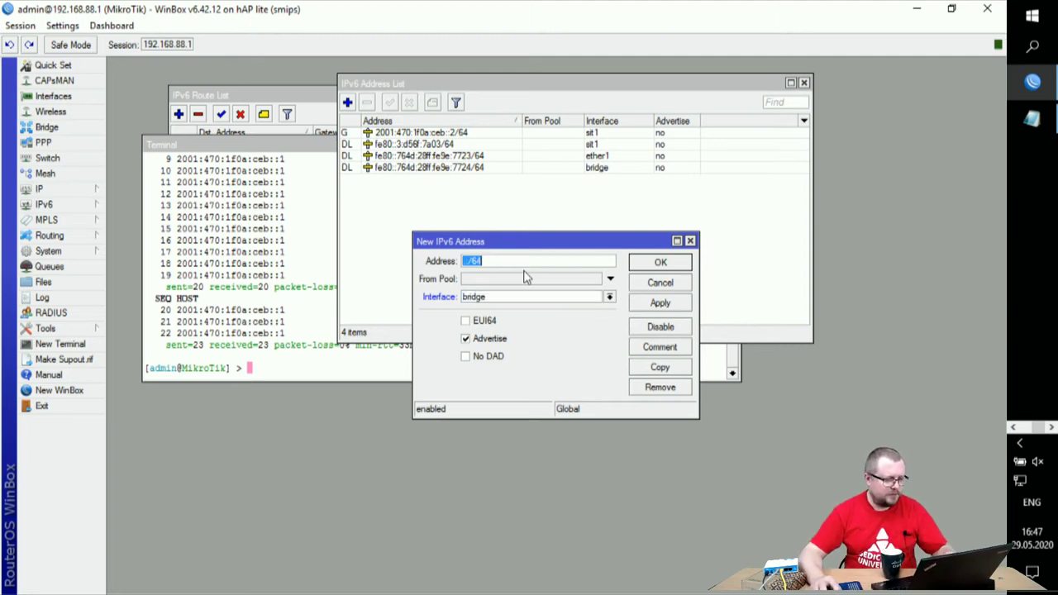
key(ctrl+v)
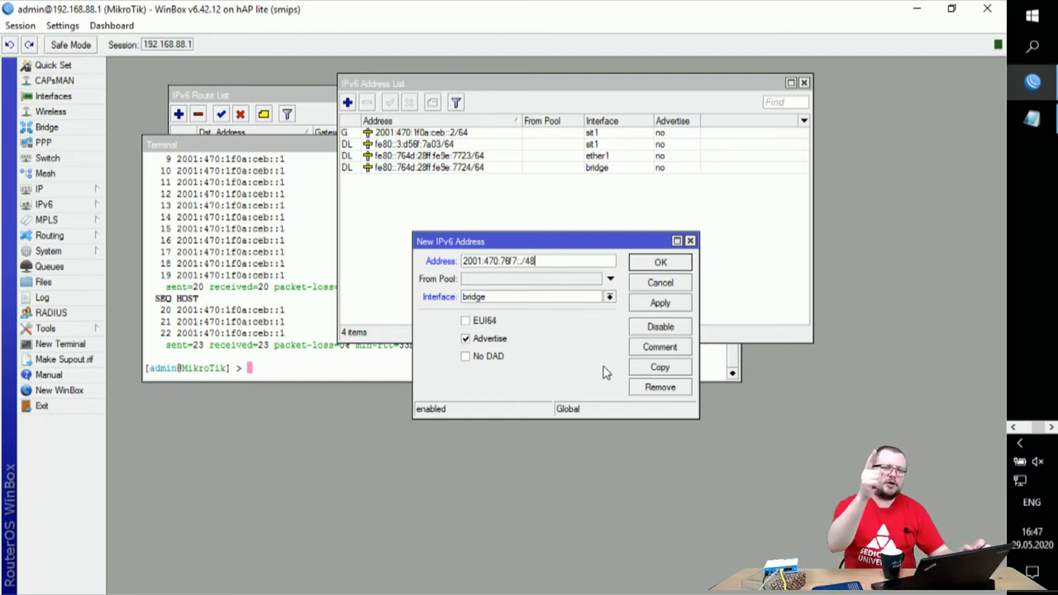
Change the new bridge address to 2001:470:76f7:acad::/64 with Advertise left enabled, and save it to the IPv6 Address List
text(64)
key(Left)
key(Left)
key(Left)
key(Left)
key(Left)
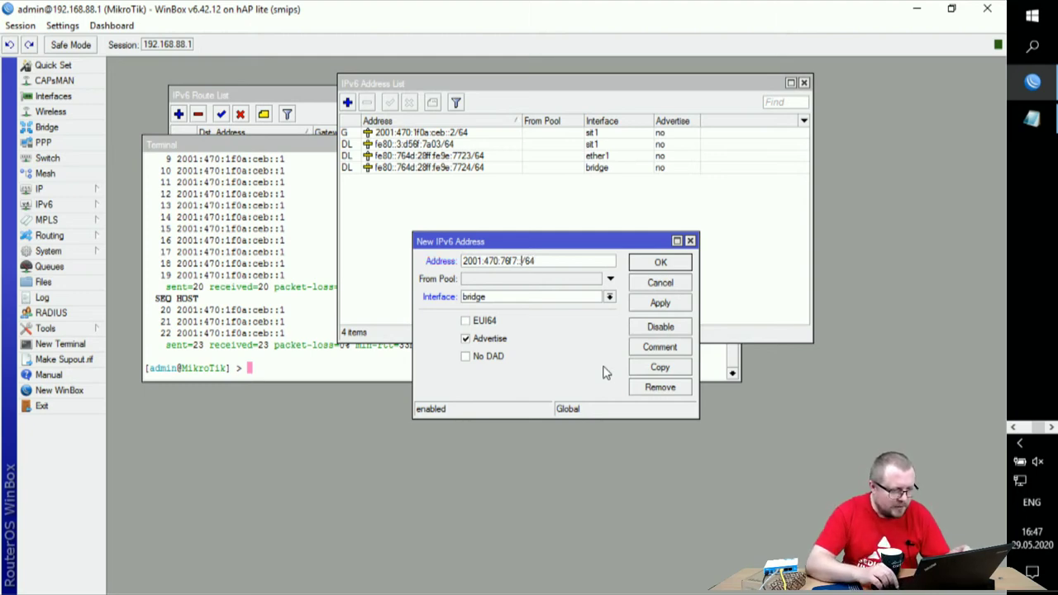
text(:1)
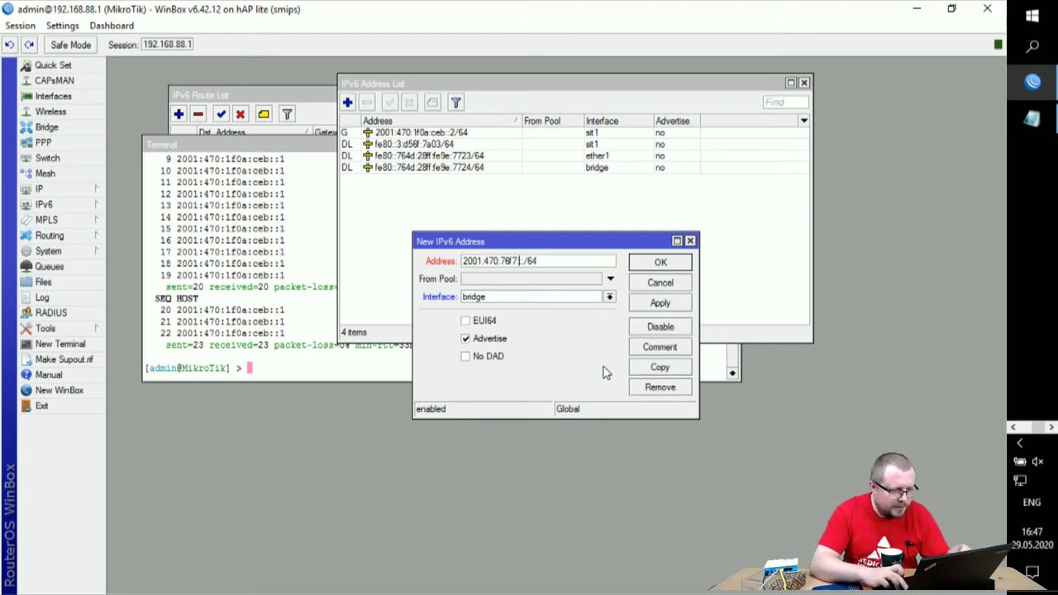
text(1)
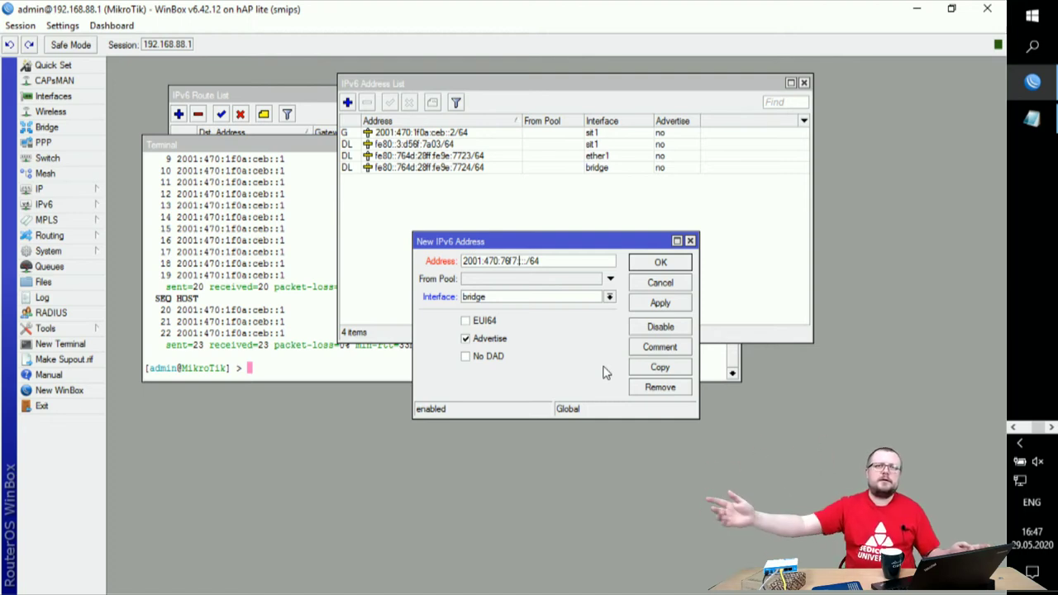
text(ab:)
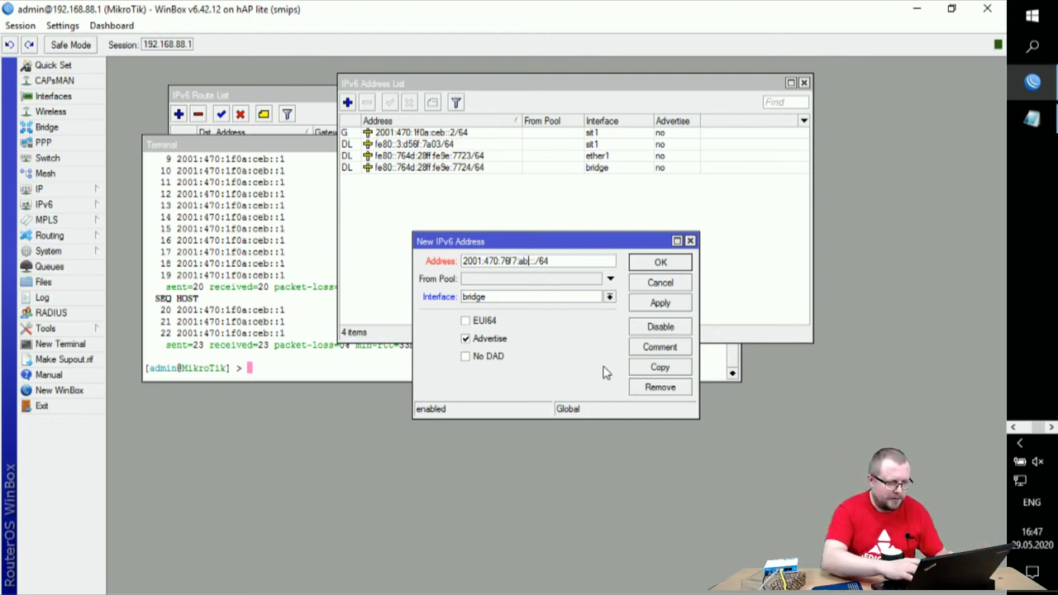
key(BackSpace)
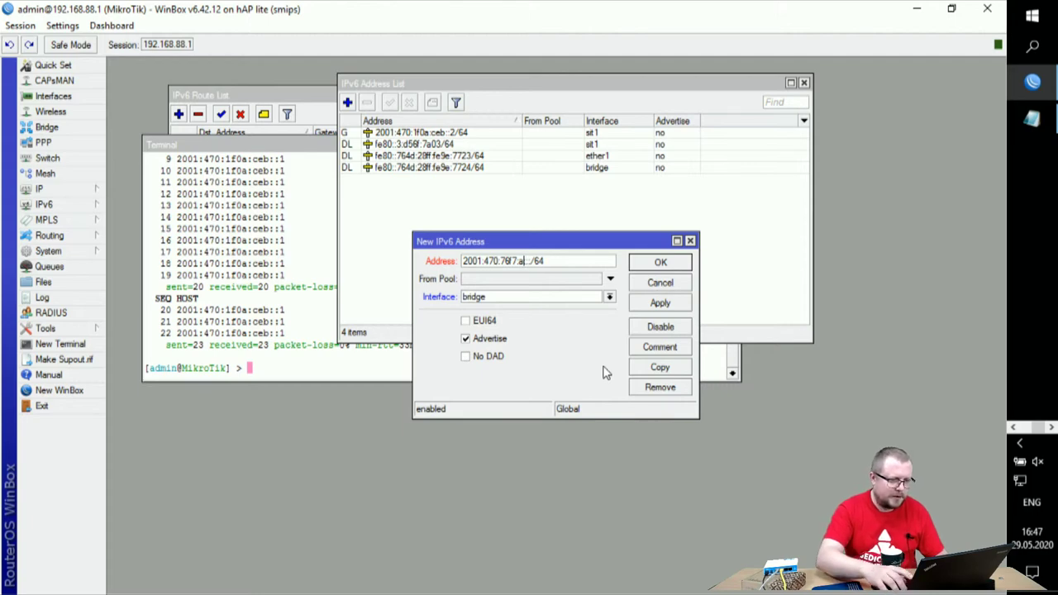
text(ca)
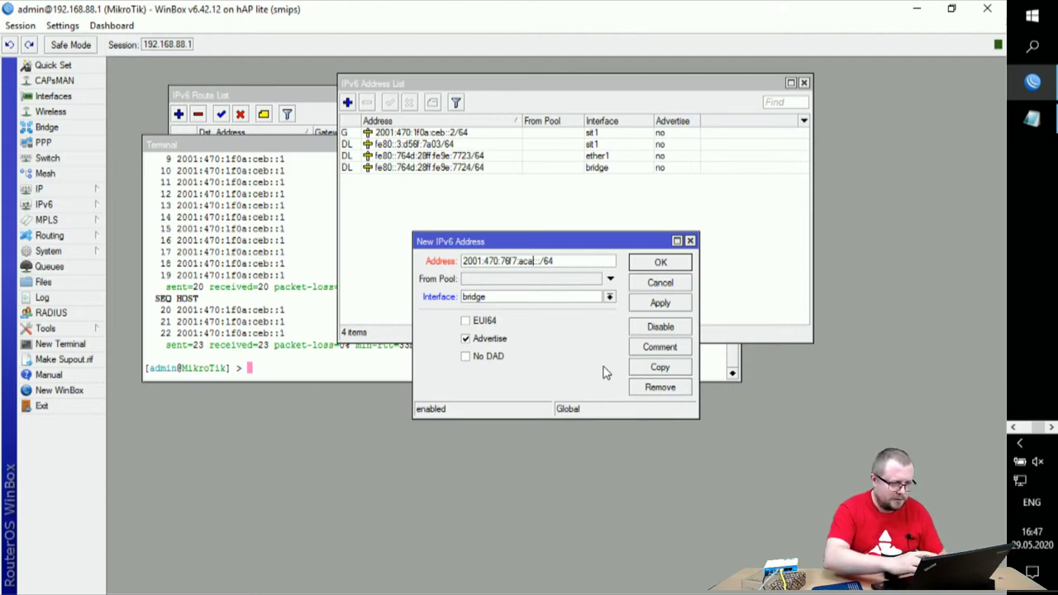
text(d)
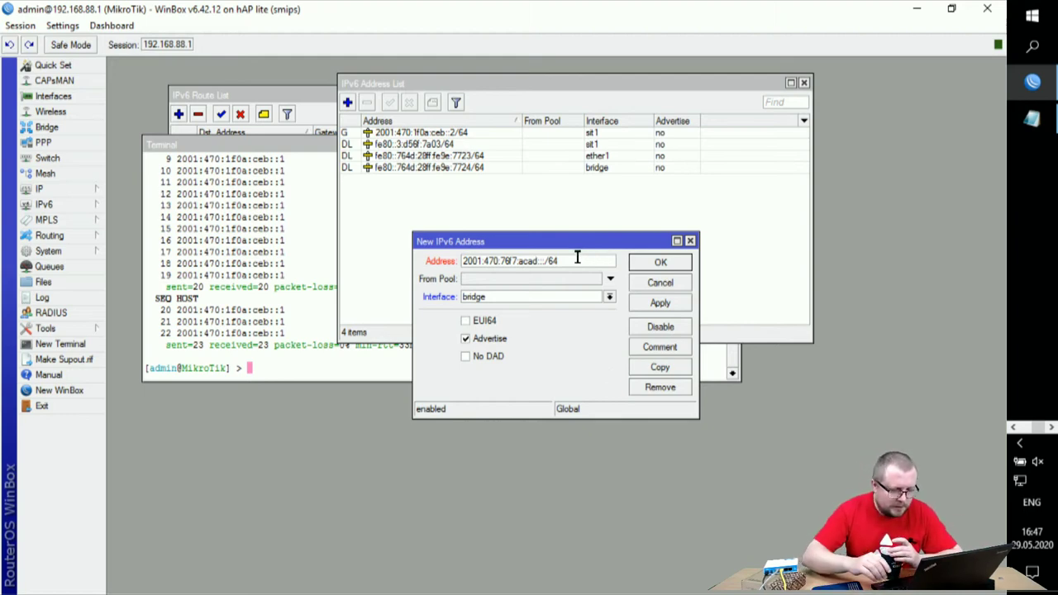
key(Delete)
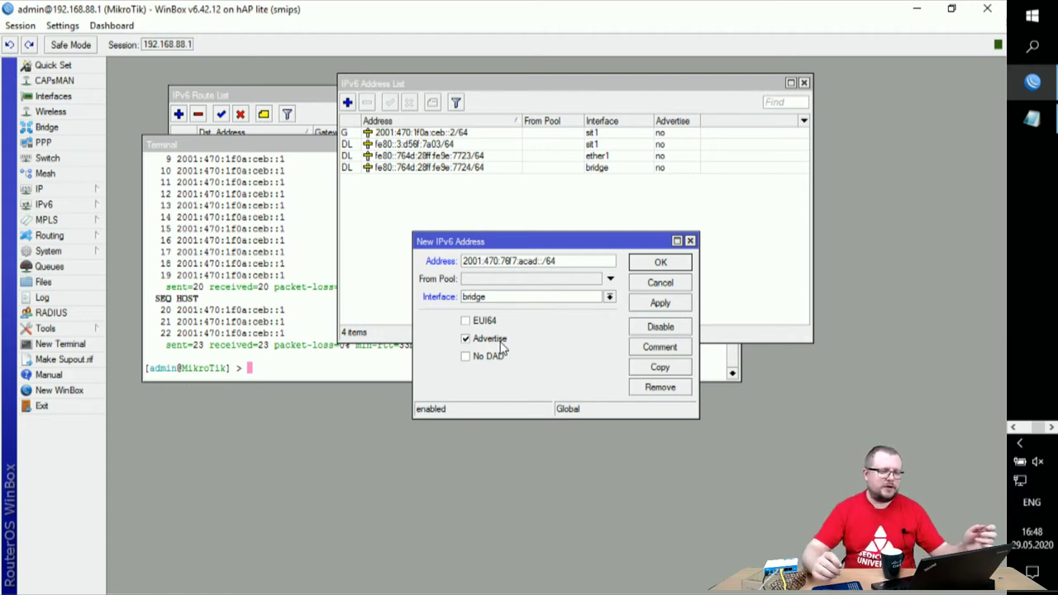
click(659, 263)
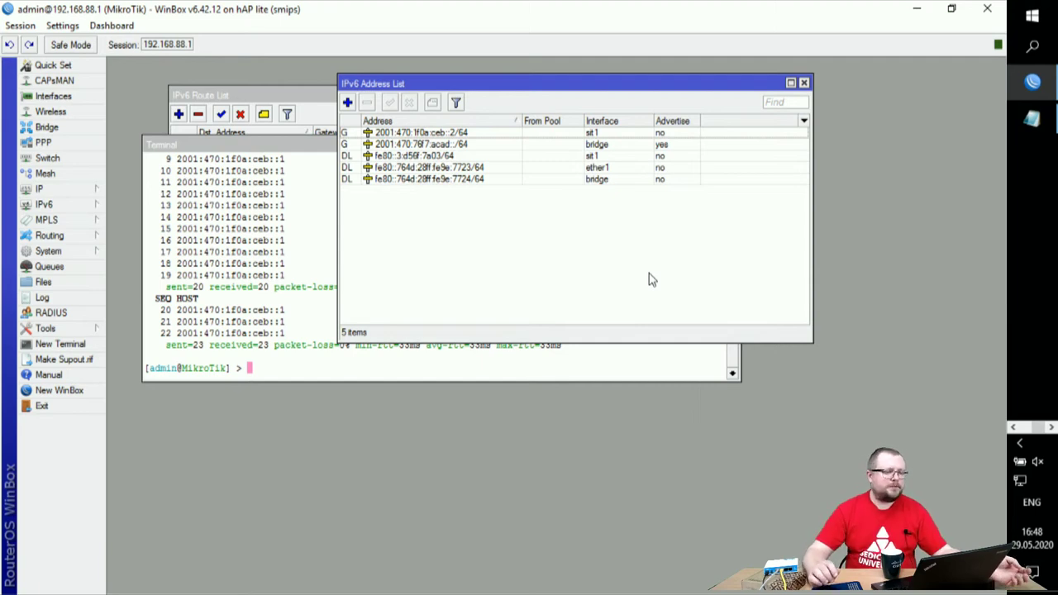
Reopen the bridge's global IPv6 address, set it to 2001:470:76f7:acad::1/64, and save the change
double_click(451, 146)
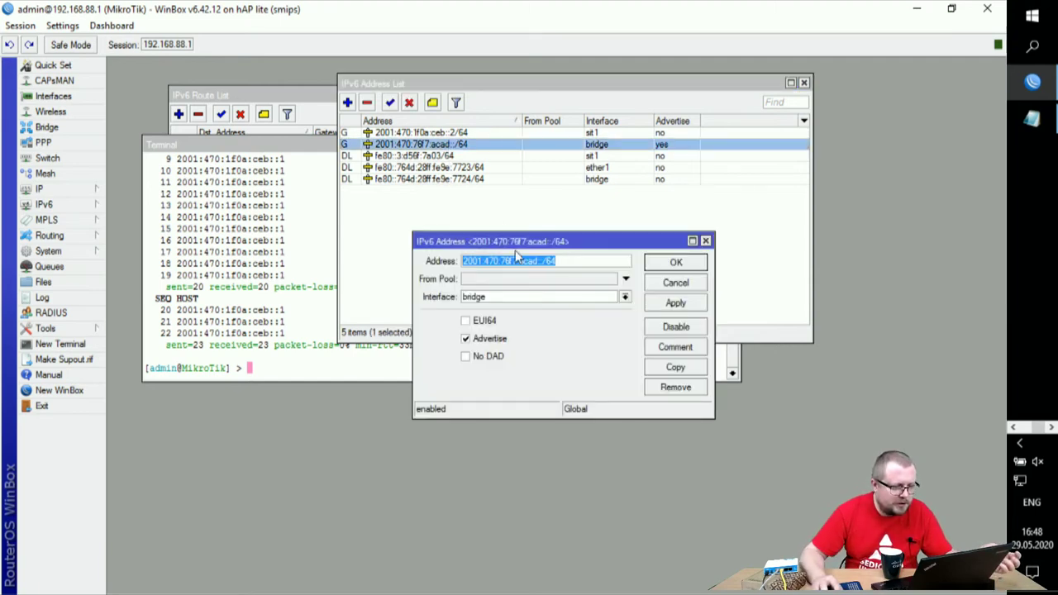
click(542, 261)
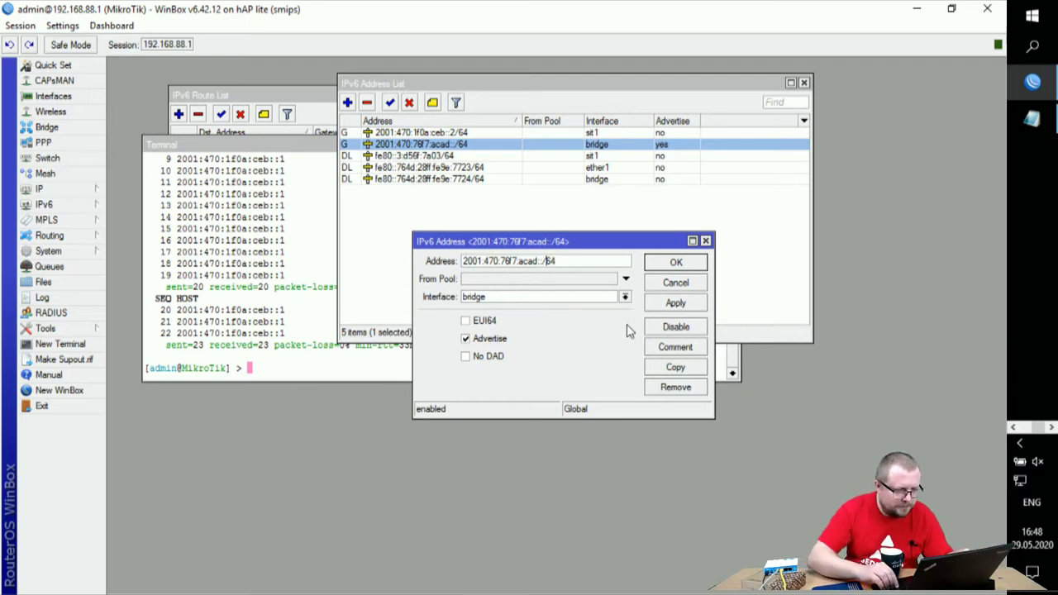
text(1)
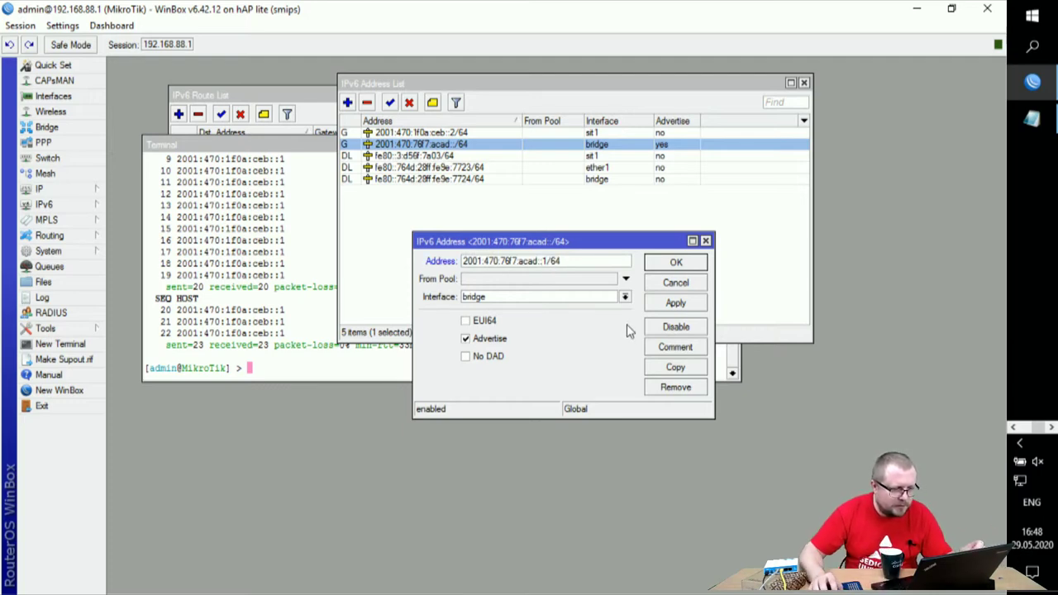
click(662, 304)
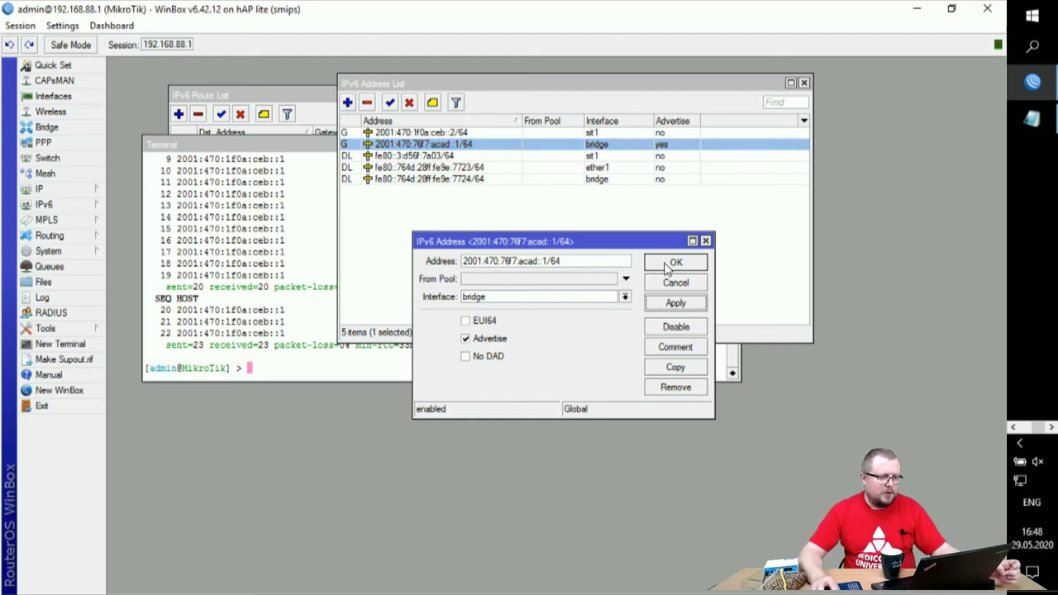
click(672, 265)
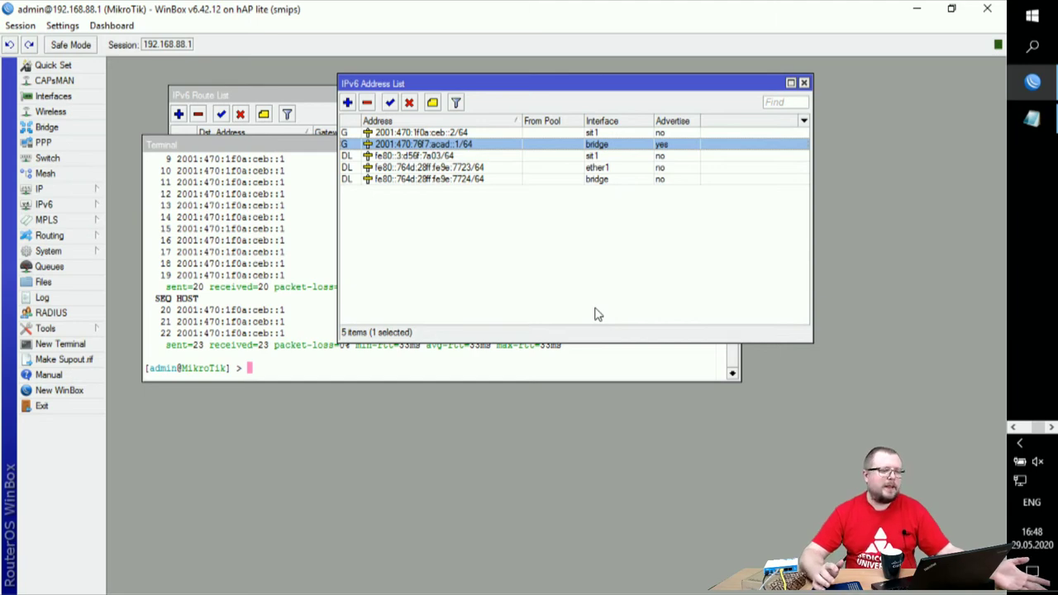
Switch to the Windows Command Prompt, run ipconfig /renew, and check the output for the Ethernet adapter's addresses
click(1017, 429)
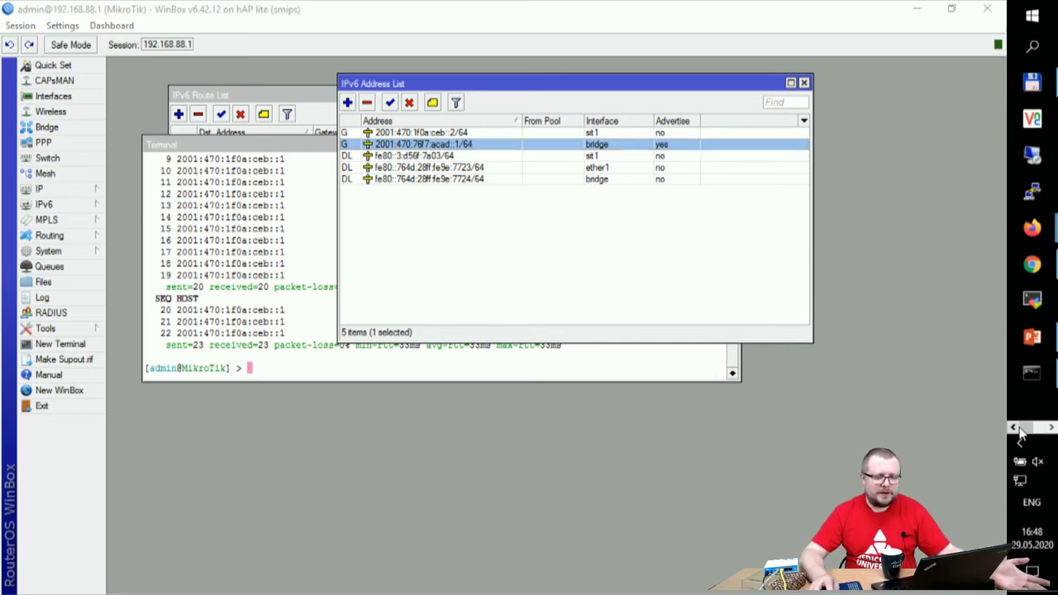
click(1032, 373)
text(ipconfig /renew)
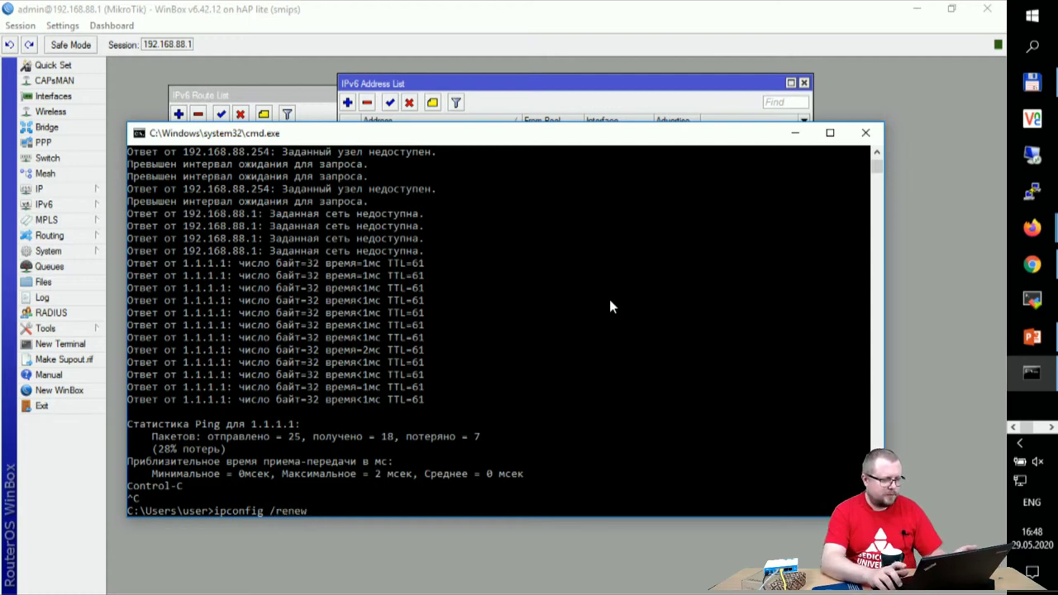
key(Return)
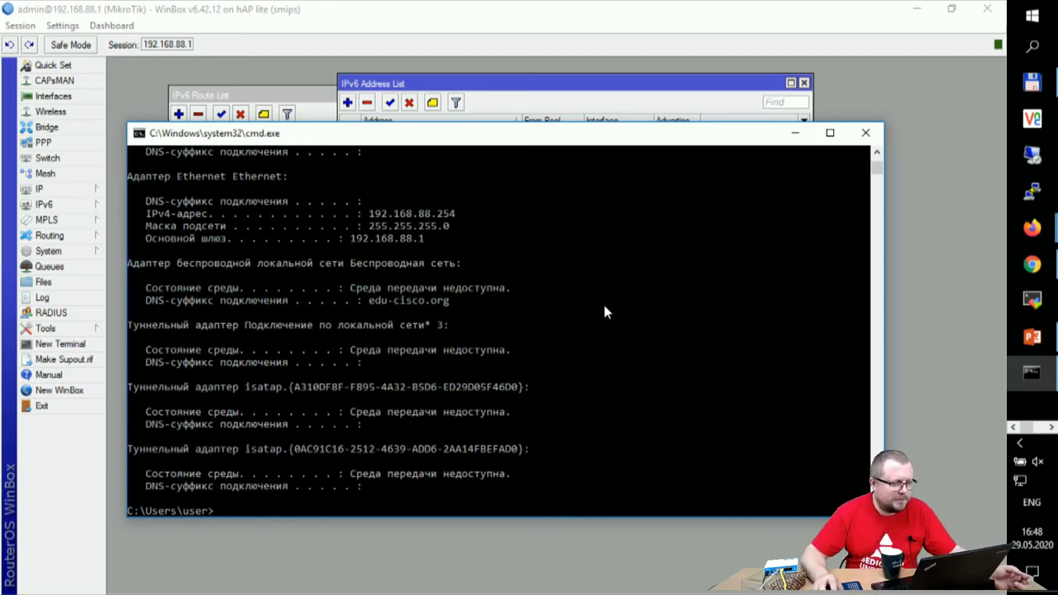
scroll(513, 366, up, 7)
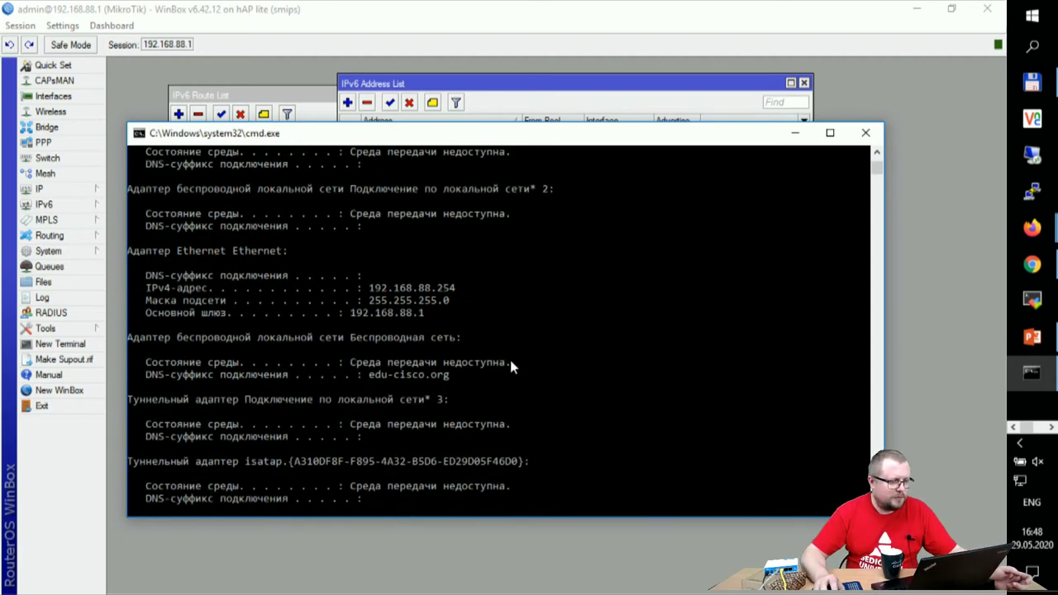
drag(328, 249, 591, 255)
click(552, 278)
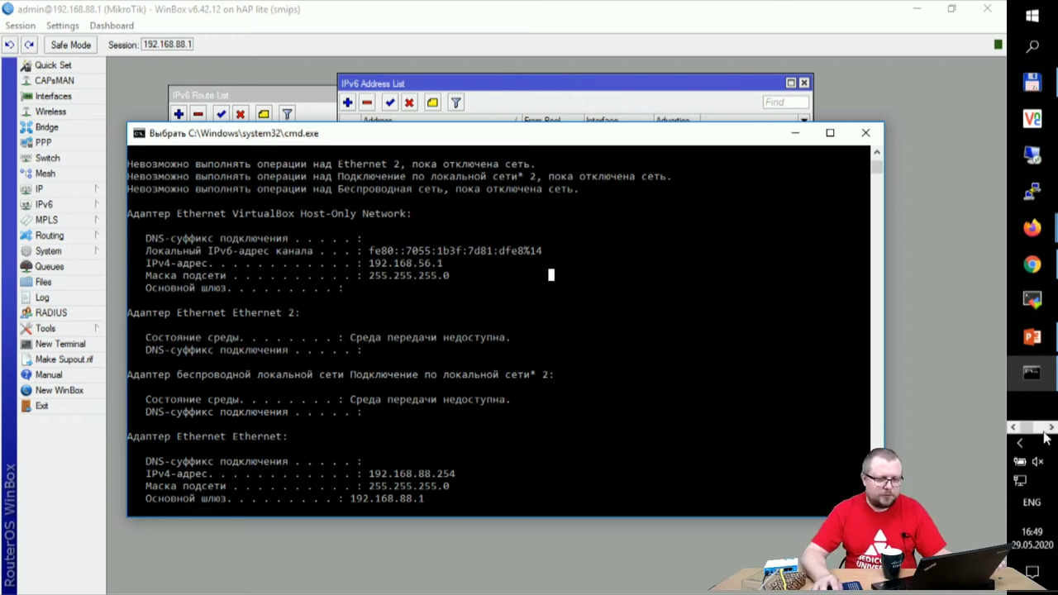
Go to the Windows Network and Sharing Center and enable IP версии 6 (TCP/IPv6) in the Ethernet connection's properties
click(1022, 484)
right_click(1023, 488)
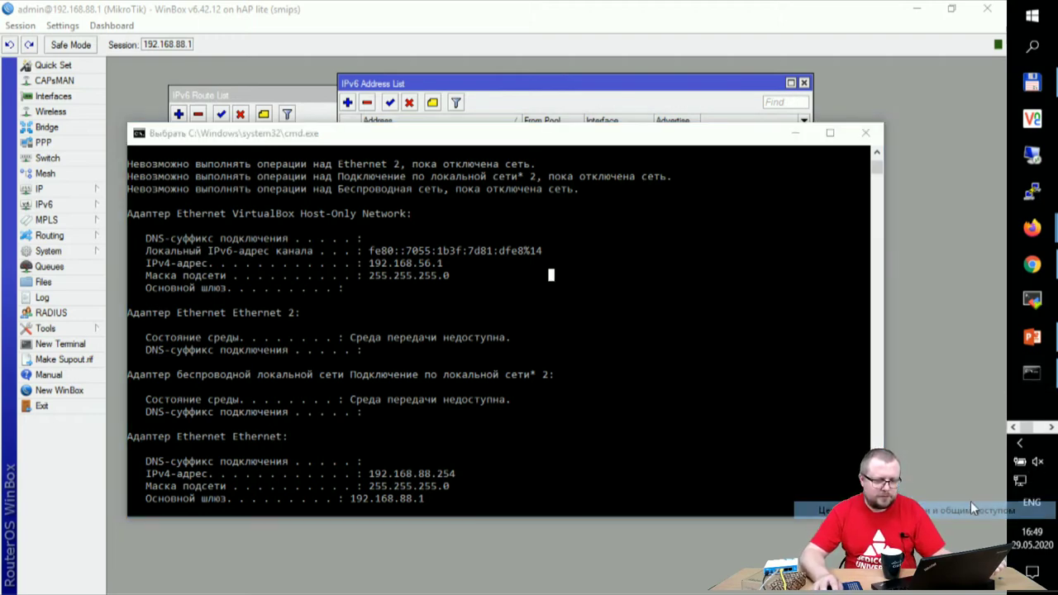
click(970, 502)
click(620, 224)
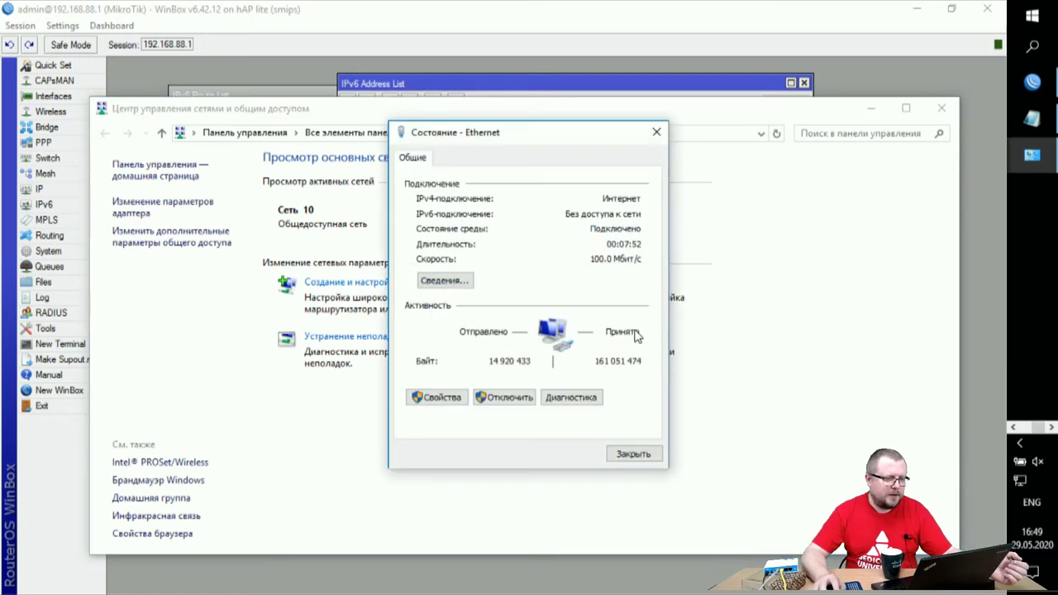
click(436, 398)
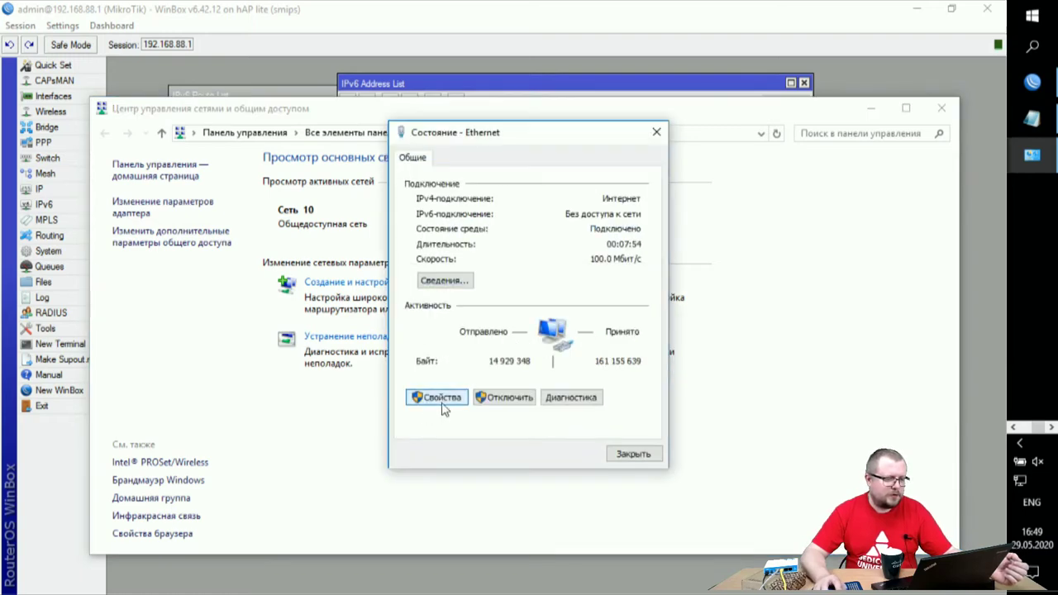
scroll(512, 343, down, 2)
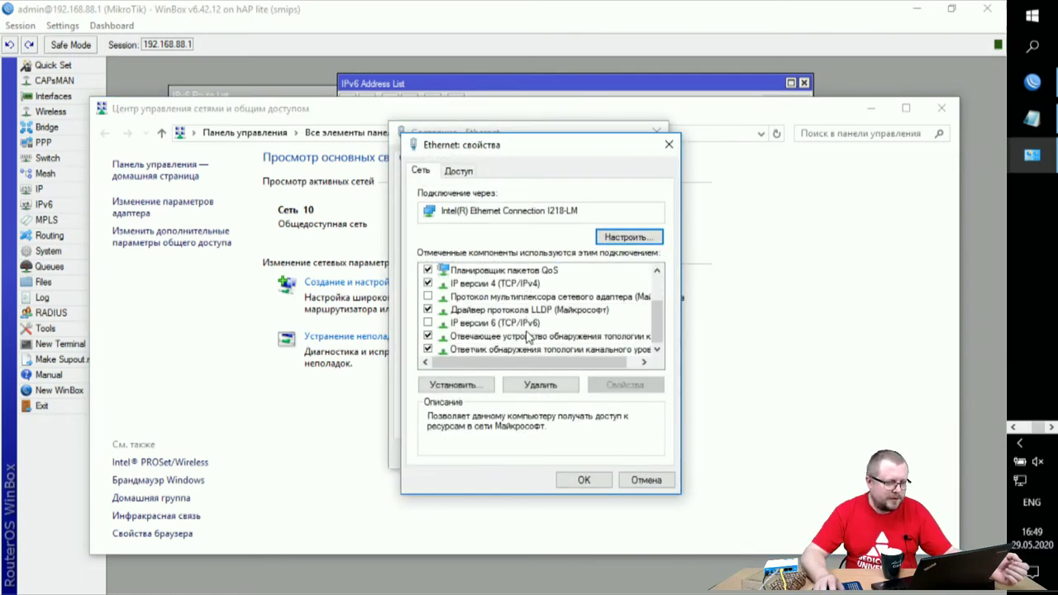
click(529, 324)
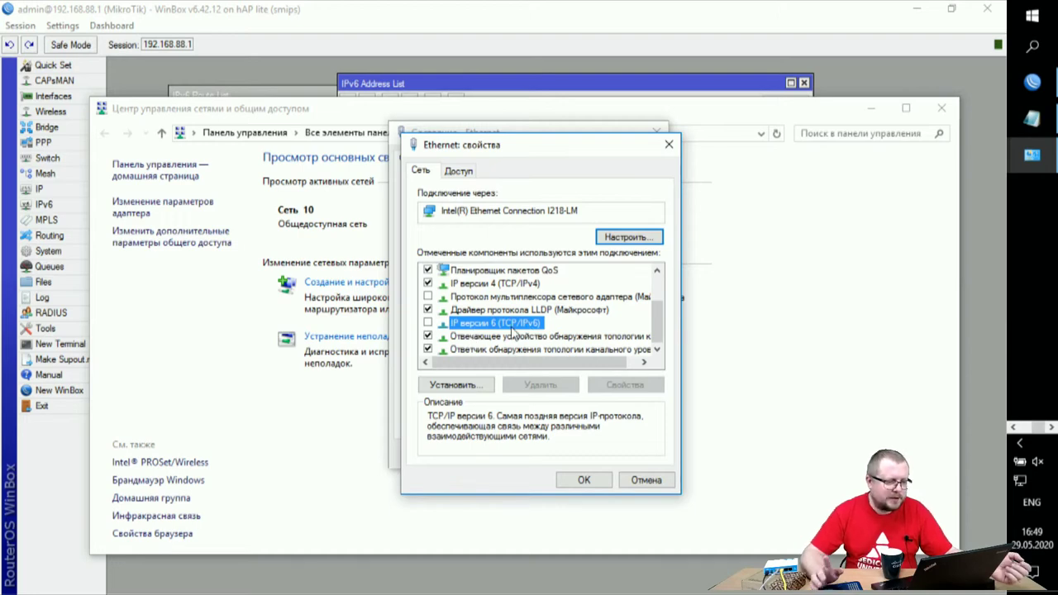
click(429, 323)
click(587, 483)
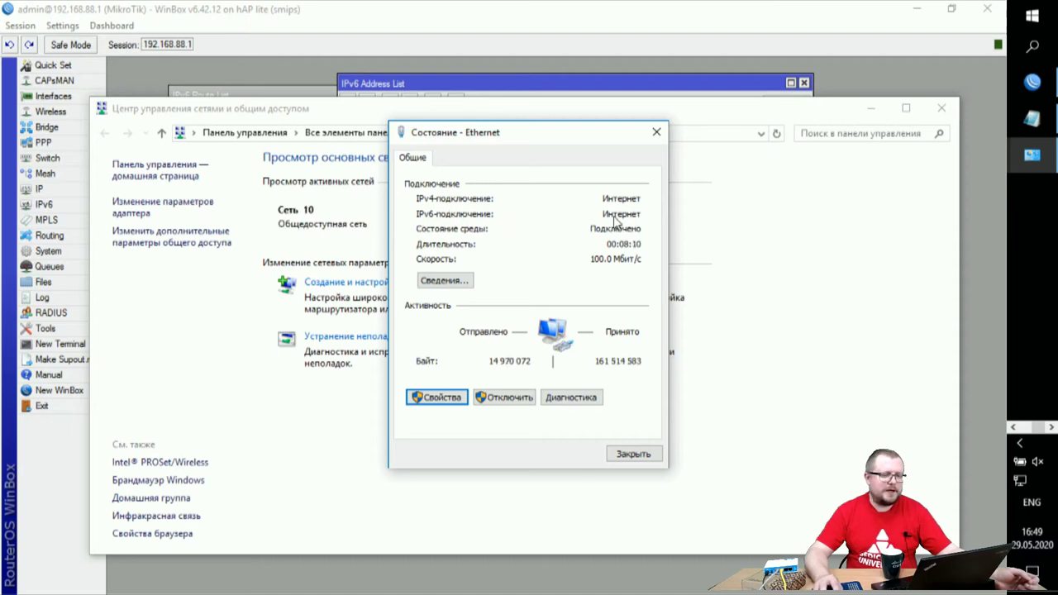
Examine the Ethernet connection details for the assigned IPv6 address and the IPv6 DNS server entry
click(451, 278)
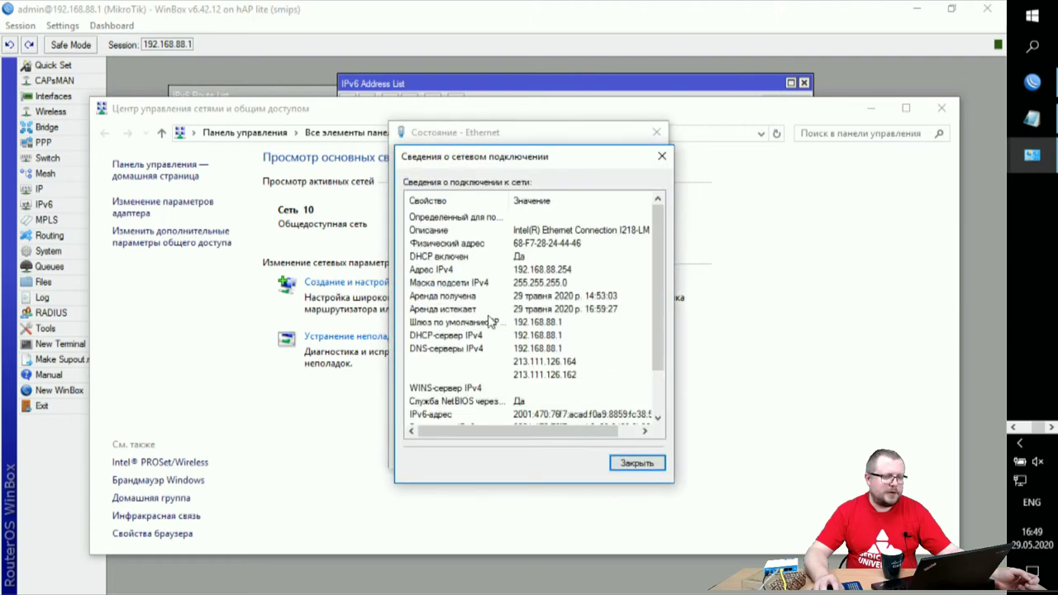
scroll(493, 339, down, 2)
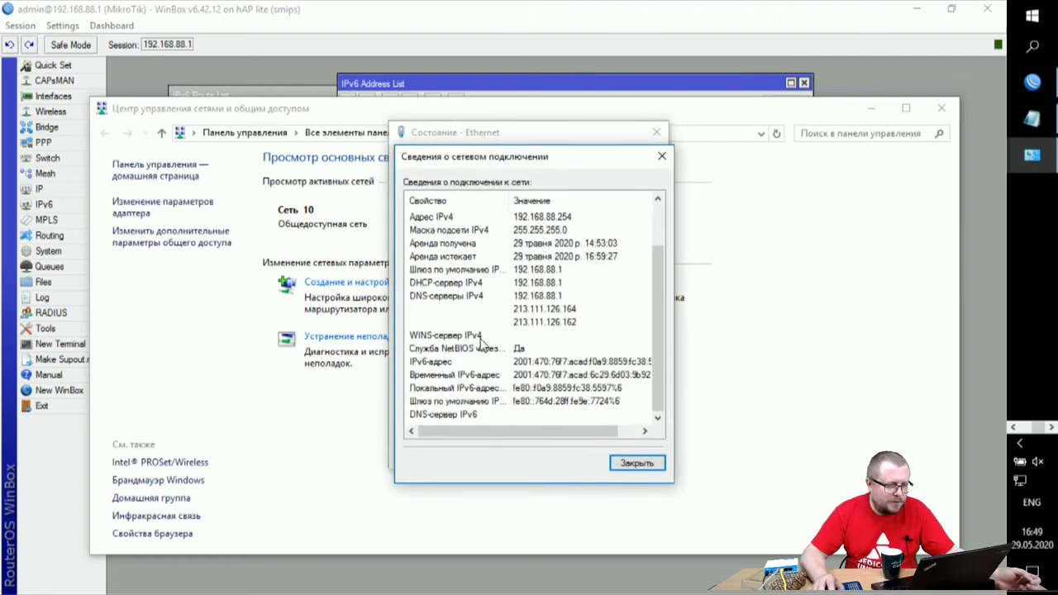
click(524, 419)
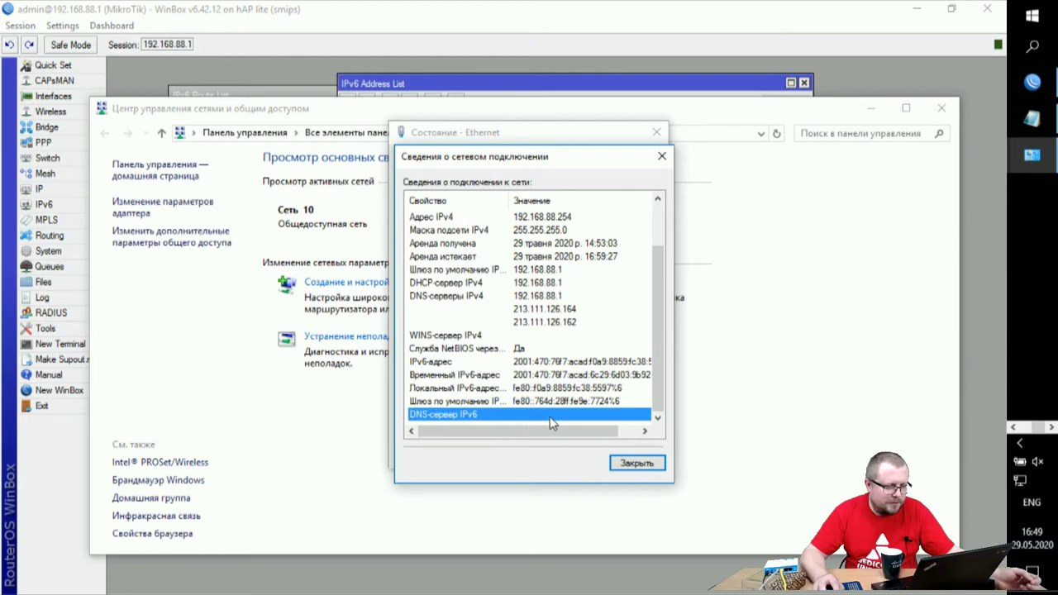
click(547, 364)
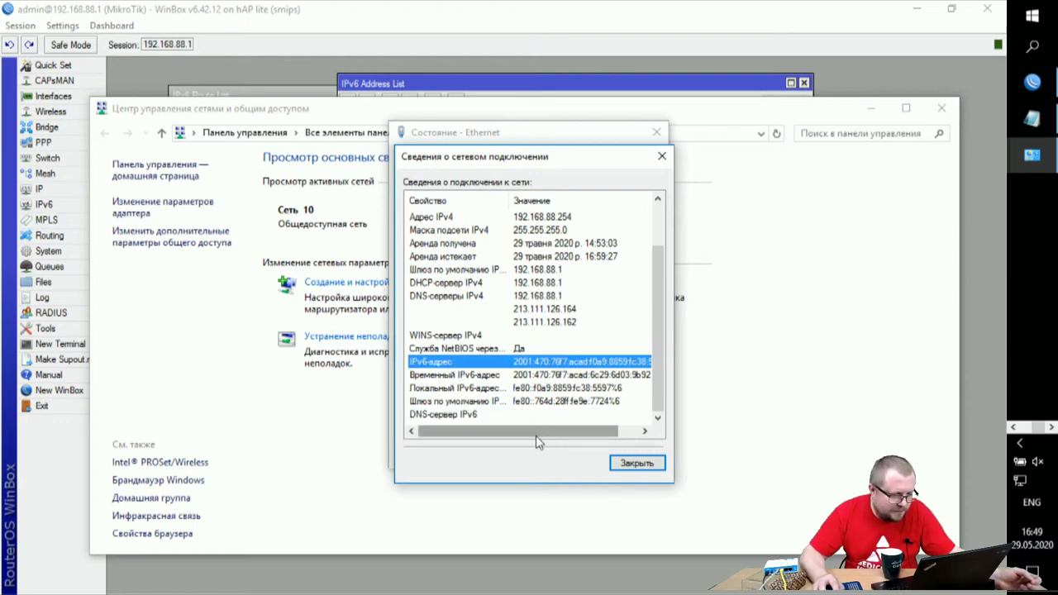
drag(584, 437, 621, 433)
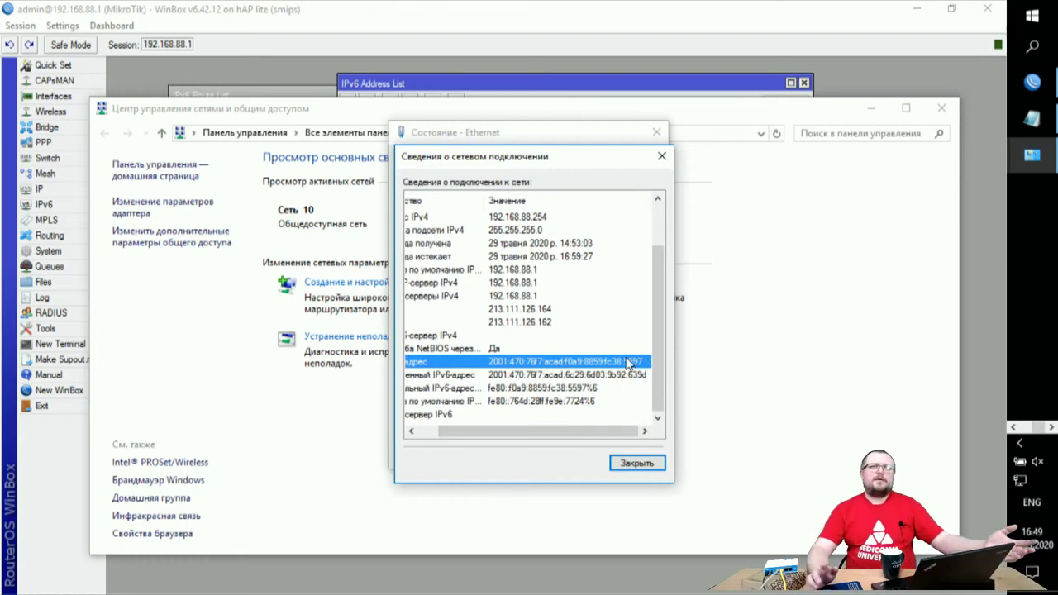
Return to the Command Prompt and ping google.com
click(1024, 444)
click(1032, 373)
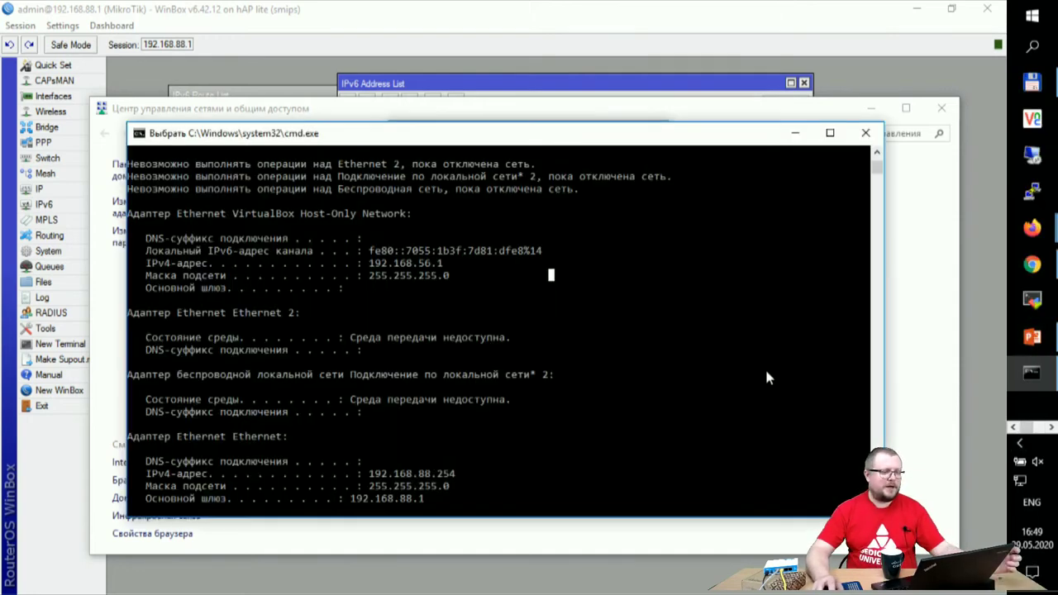
text(ping g)
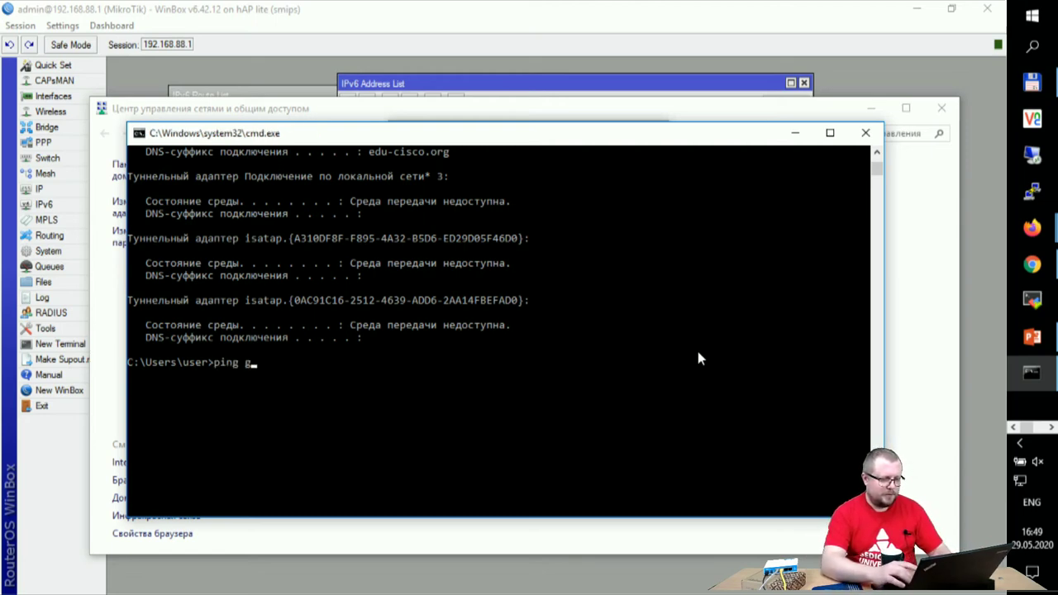
text(oogle.com)
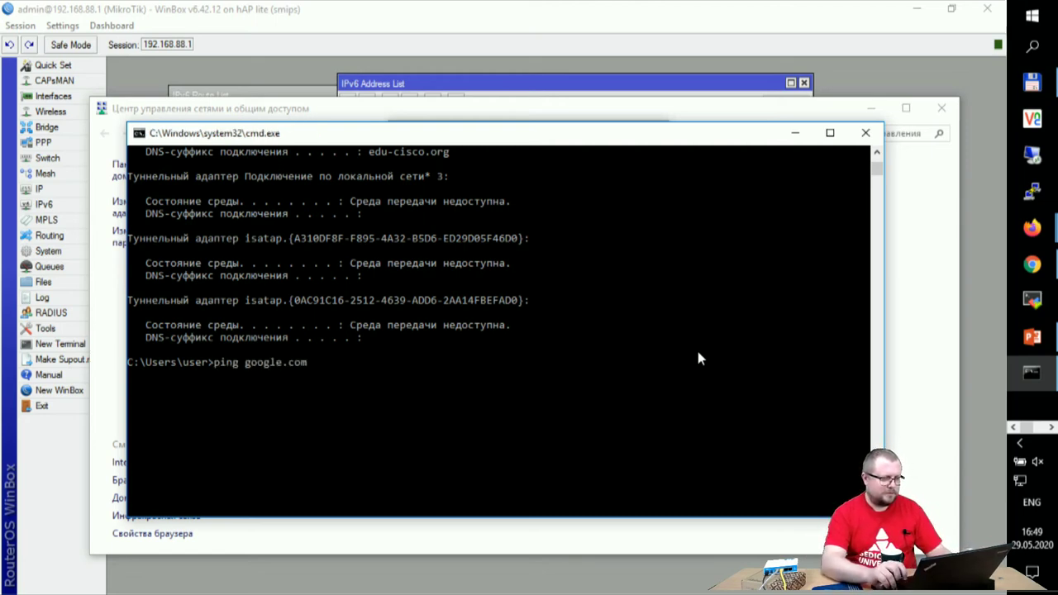
key(Return)
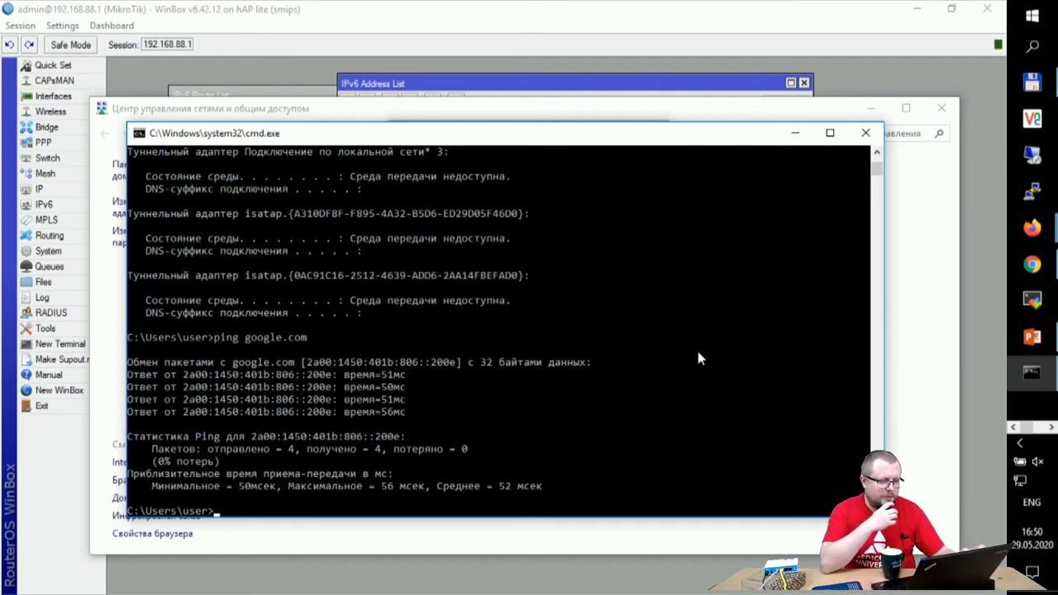
Ping youtube.com and ukr.net from the Windows command line to test the client's connectivity
text(ping )
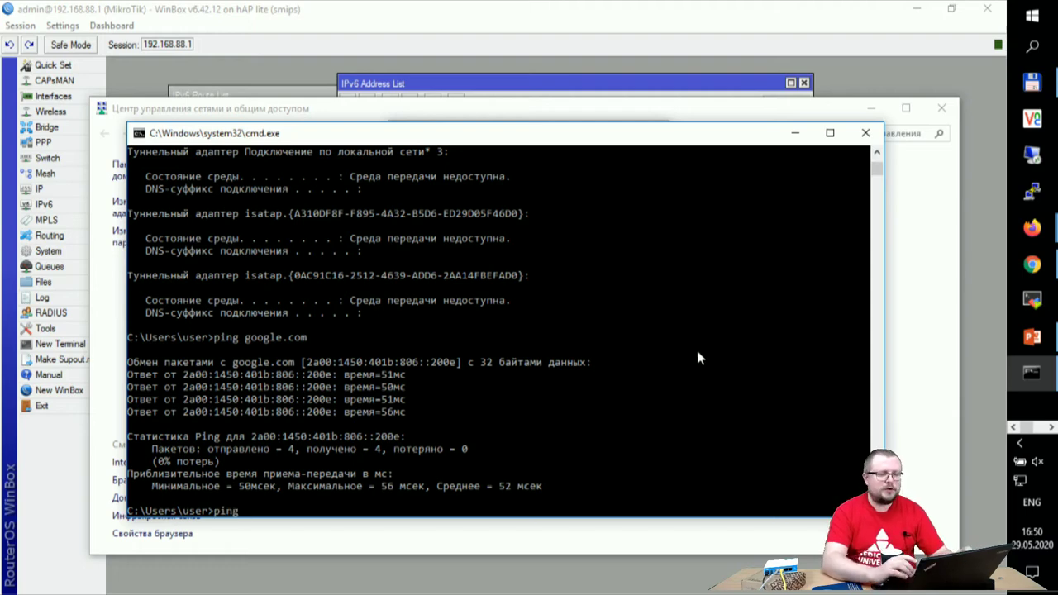
text(youtube.com)
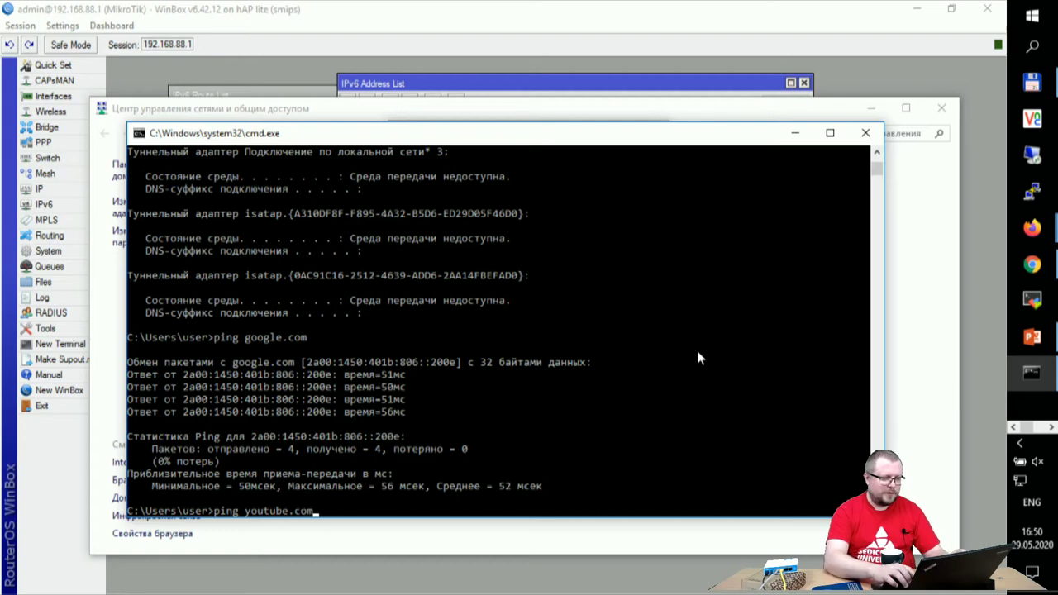
key(Return)
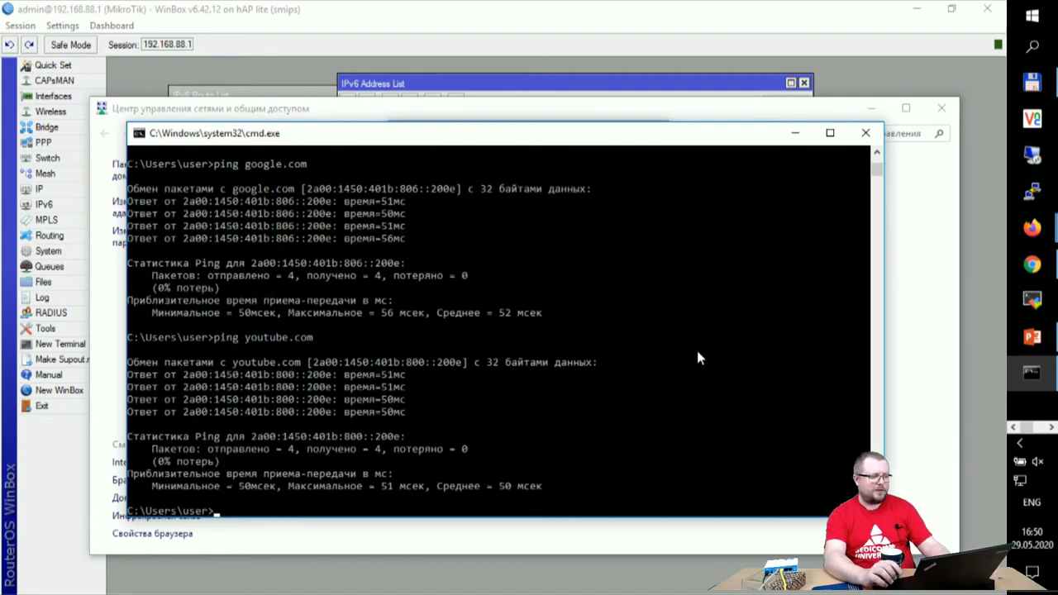
text(ping ukr.net)
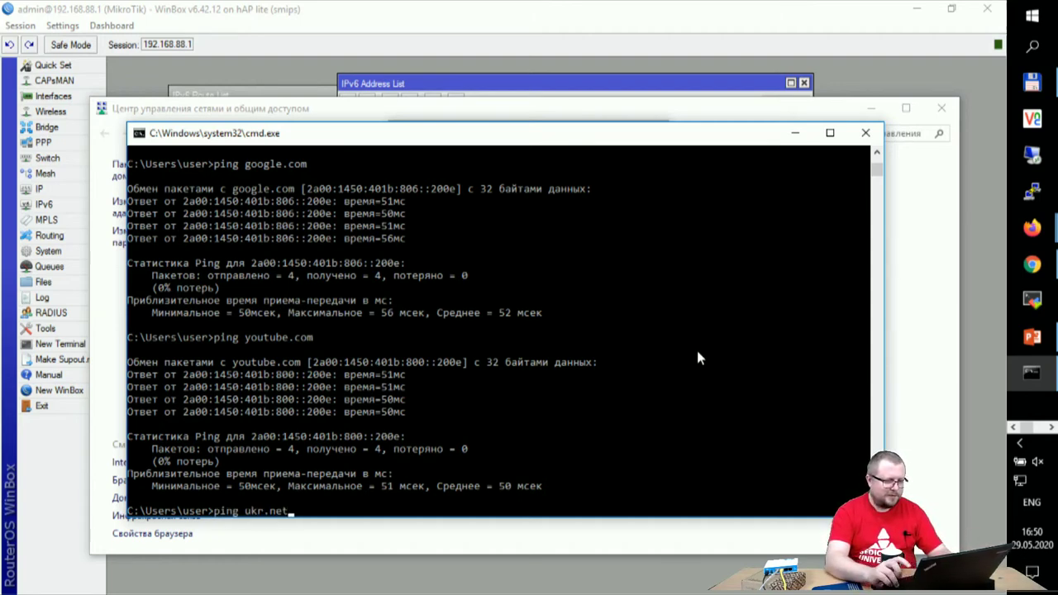
key(Return)
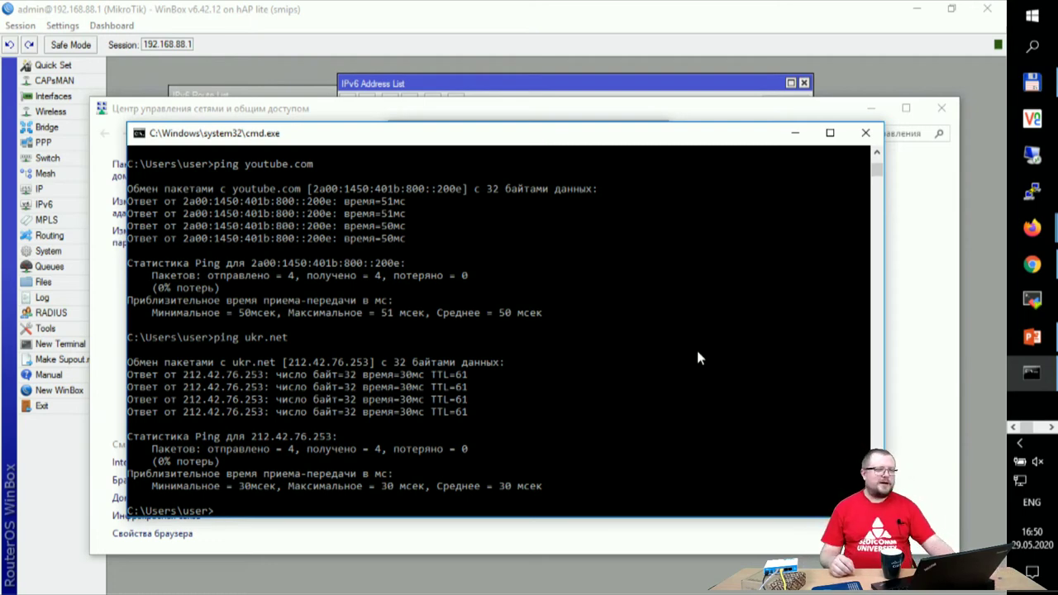
Reuse the previous ping command with yahoo.com as the target host and run it
key(Up)
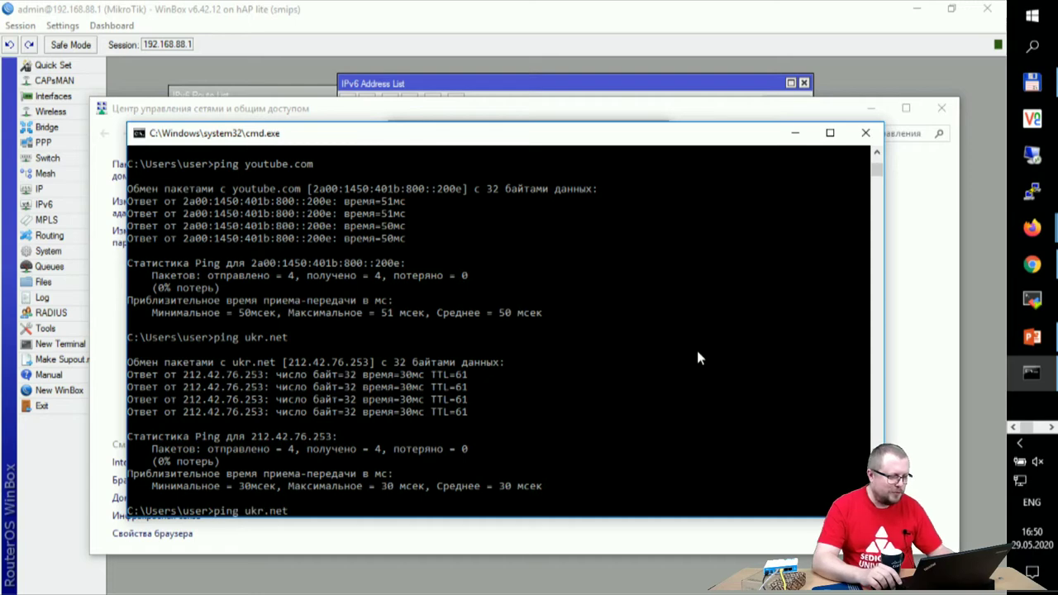
key(BackSpace)
key(BackSpace)
key(BackSpace)
key(BackSpace)
key(BackSpace)
key(BackSpace)
key(BackSpace)
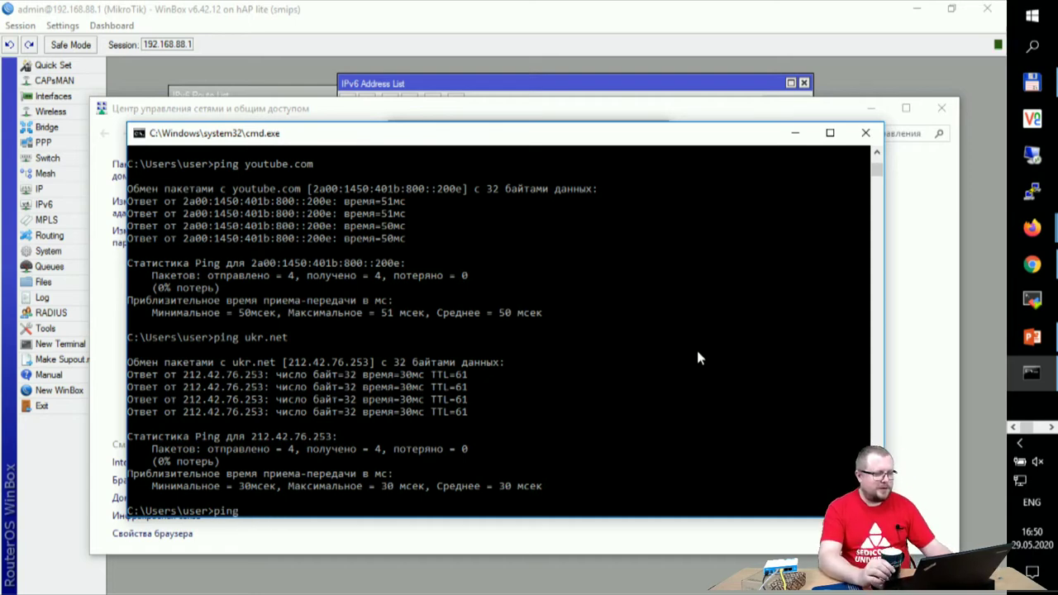
text(yah)
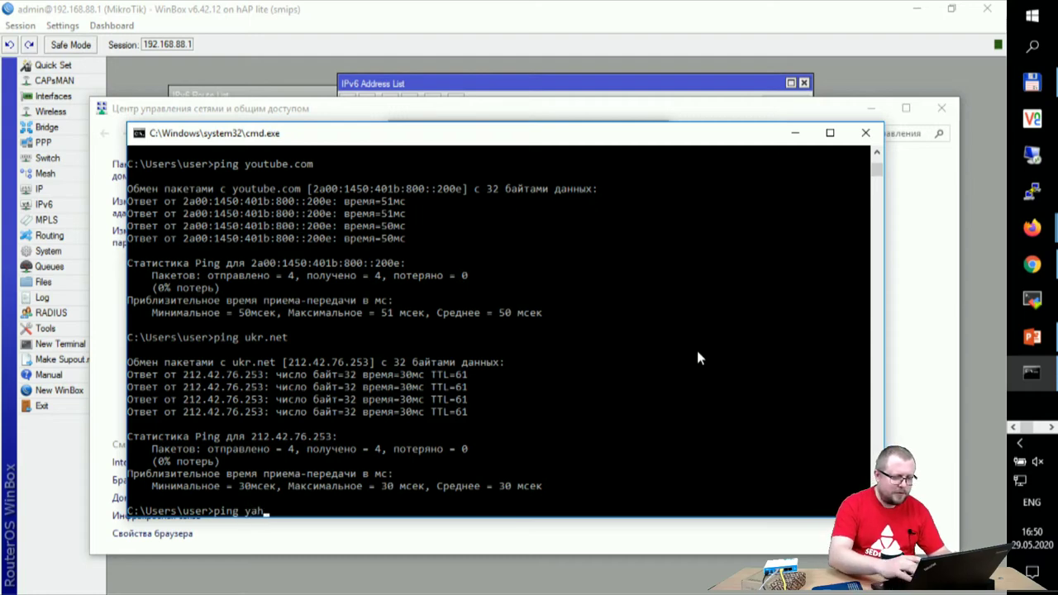
text(oo.com)
key(Return)
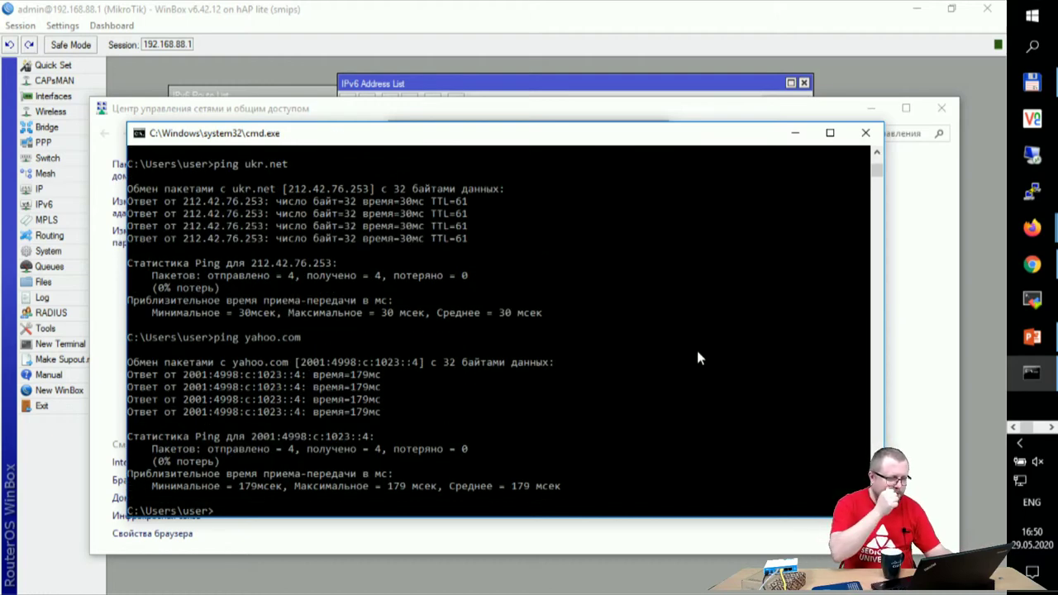
Ping facebook.com to check another site's reachability over IPv6
text(ping facebook.com)
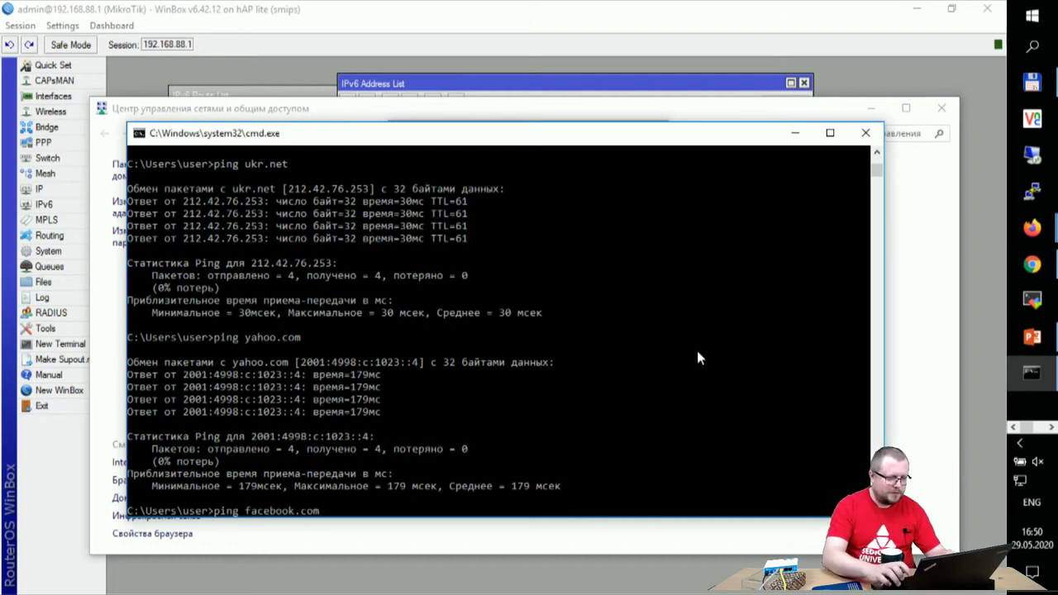